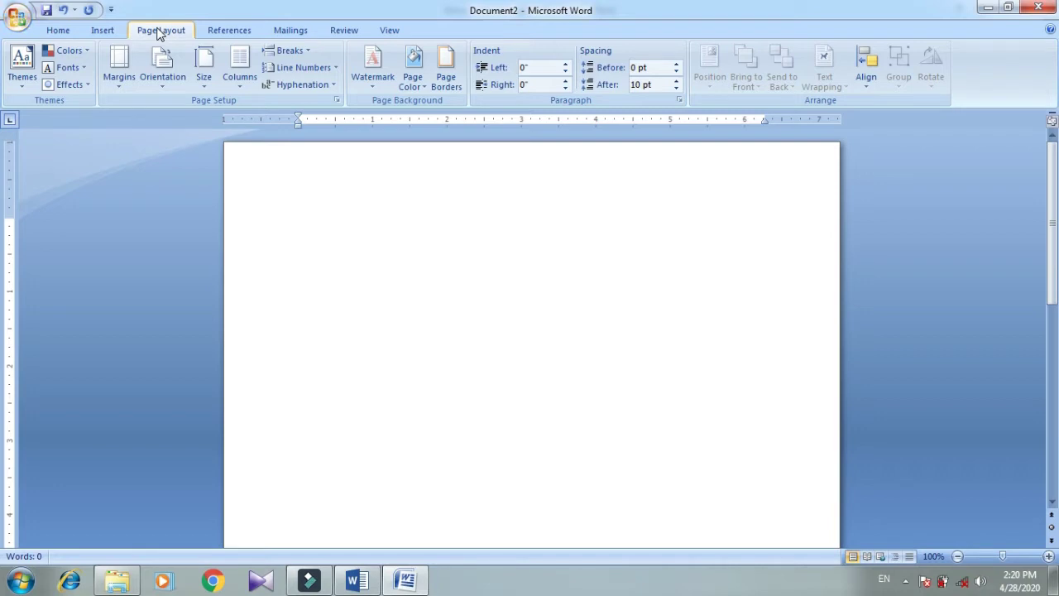
- Switch to the Page Layout tab in the Word 2007 window
{"action": "left_click", "coordinate": [161, 29]}
- Bring Document1 to the front and give its page a light purple background
{"action": "mouse_move", "coordinate": [356, 580]}
{"action": "left_click", "coordinate": [359, 513]}
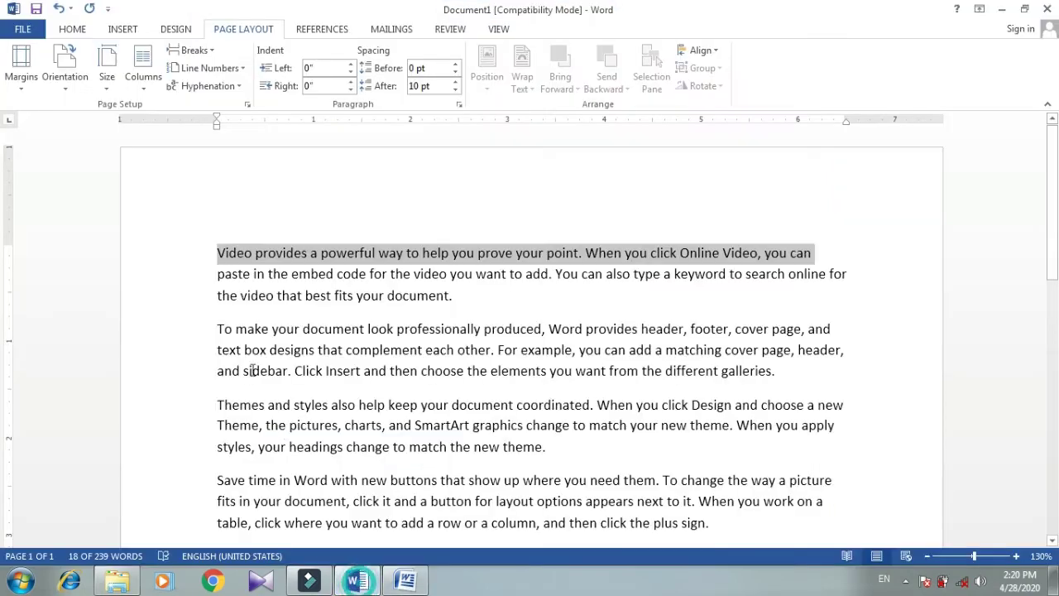
{"action": "left_click", "coordinate": [175, 30]}
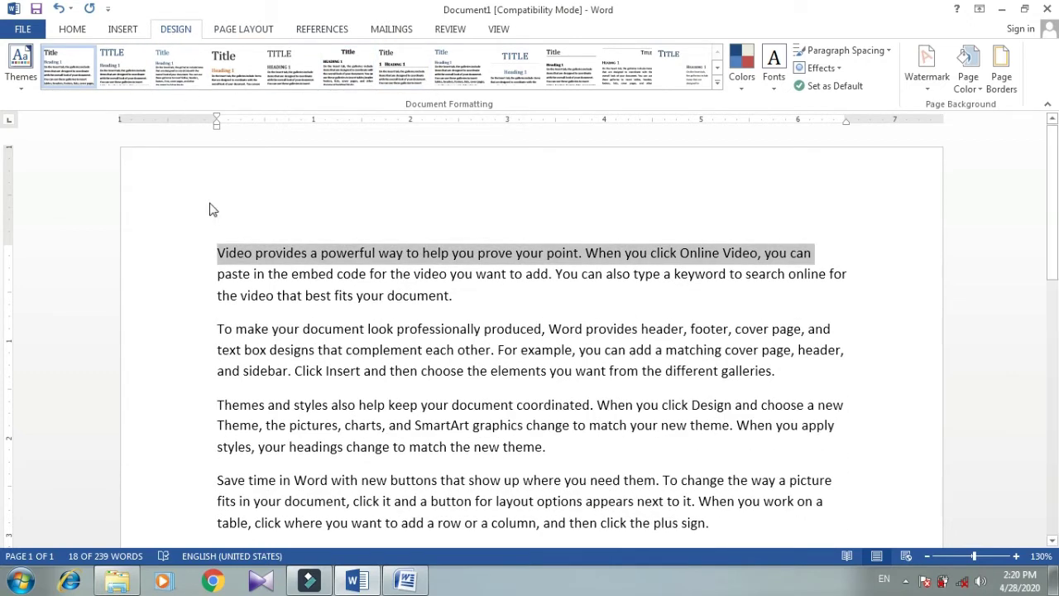
{"action": "left_click", "coordinate": [246, 256]}
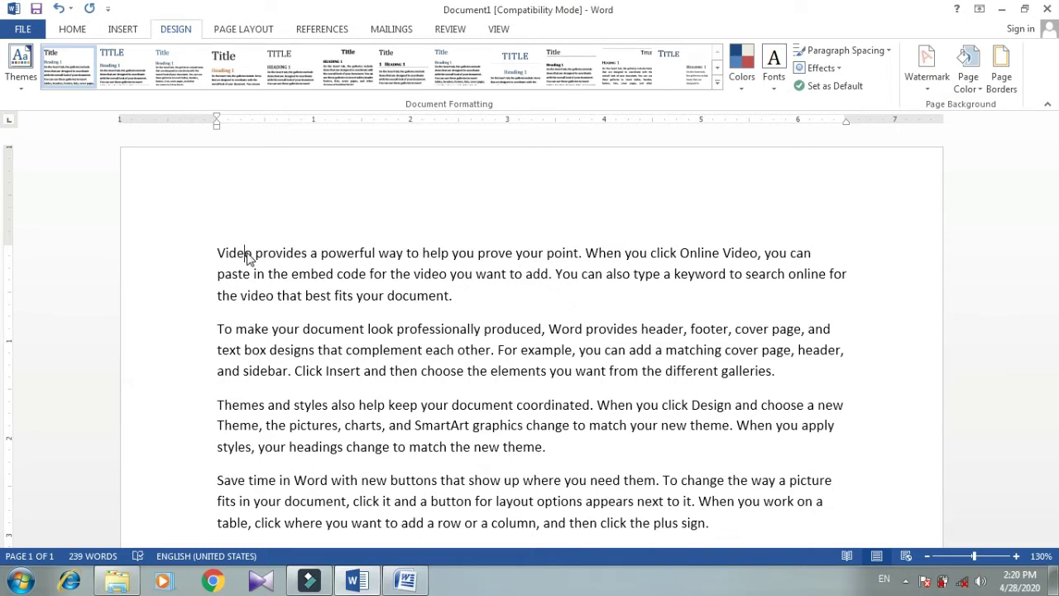
{"action": "left_click", "coordinate": [967, 68]}
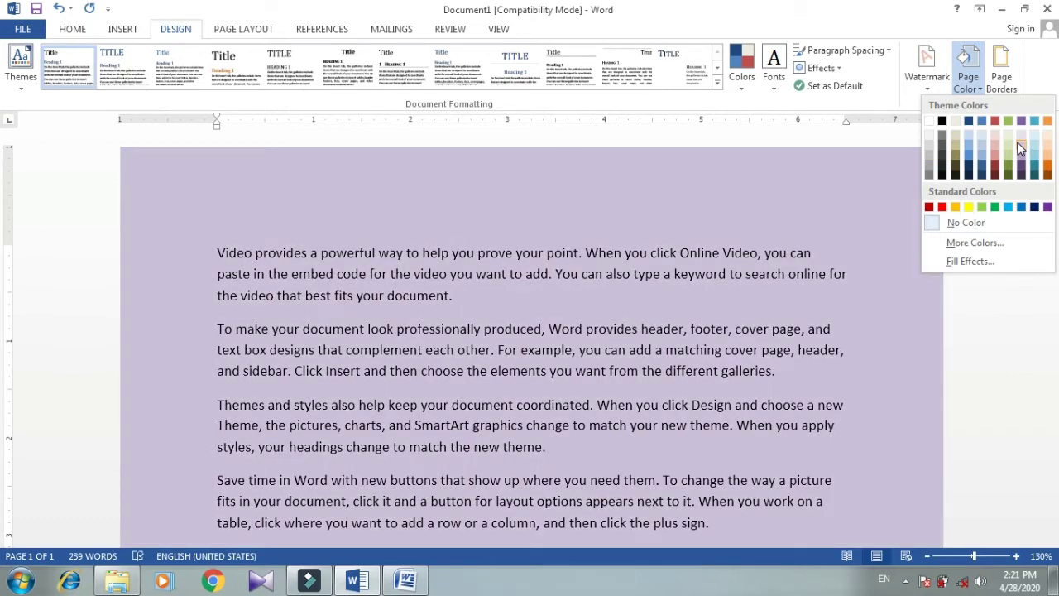
{"action": "left_click", "coordinate": [1021, 149]}
- Select the first paragraph and make its font colour red
{"action": "left_click", "coordinate": [519, 297]}
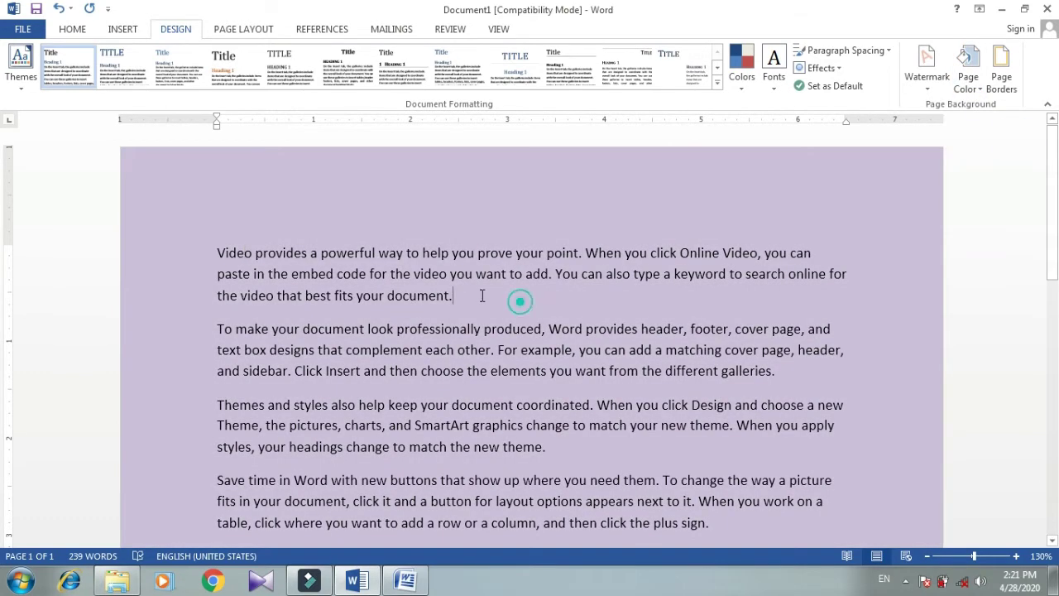
{"action": "double_click", "coordinate": [199, 255]}
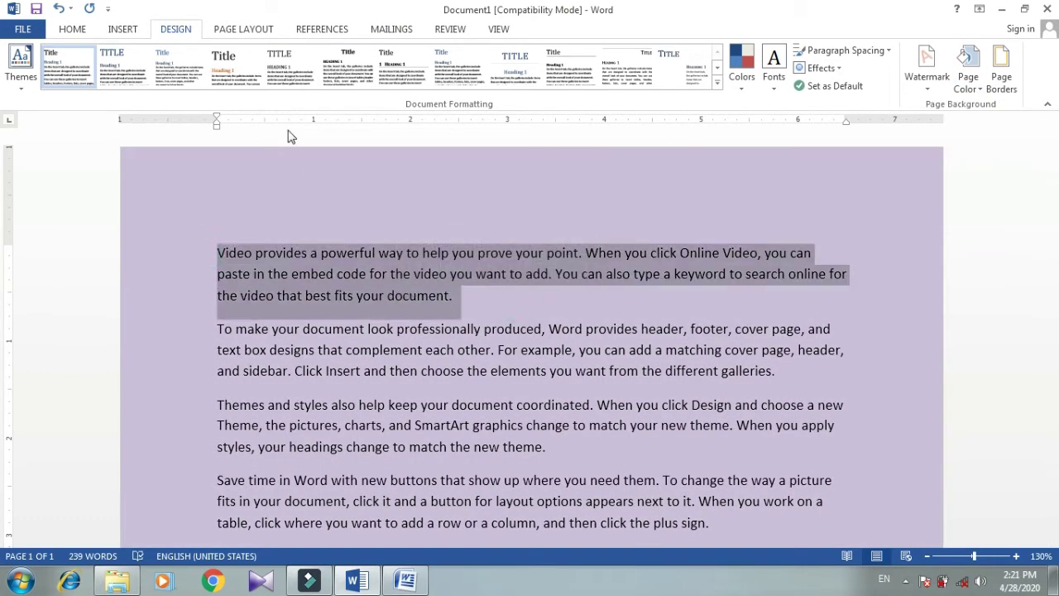
{"action": "left_click", "coordinate": [72, 29]}
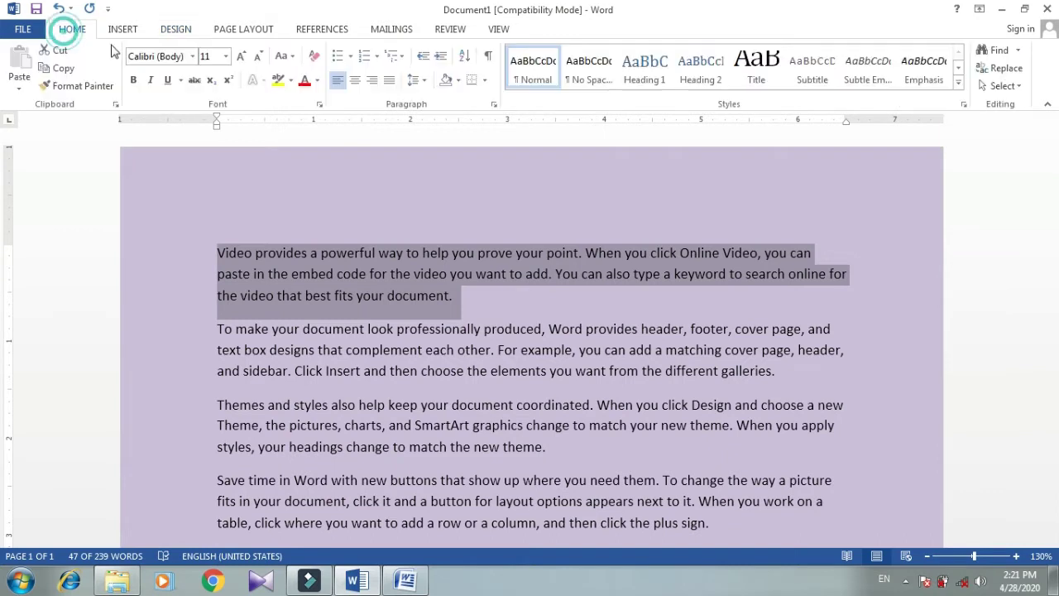
{"action": "left_click", "coordinate": [307, 218]}
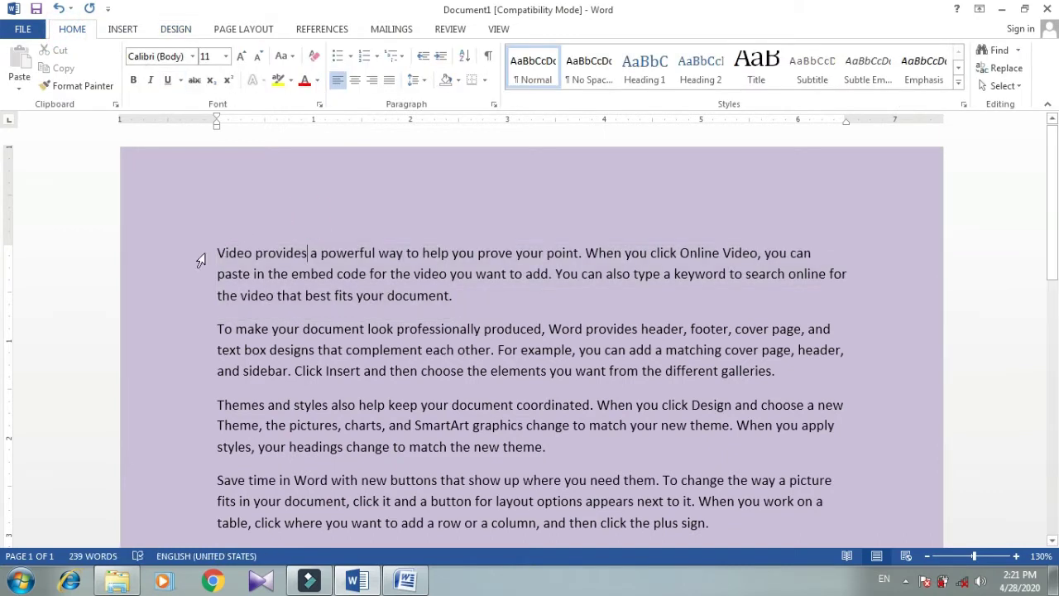
{"action": "left_click", "coordinate": [221, 30]}
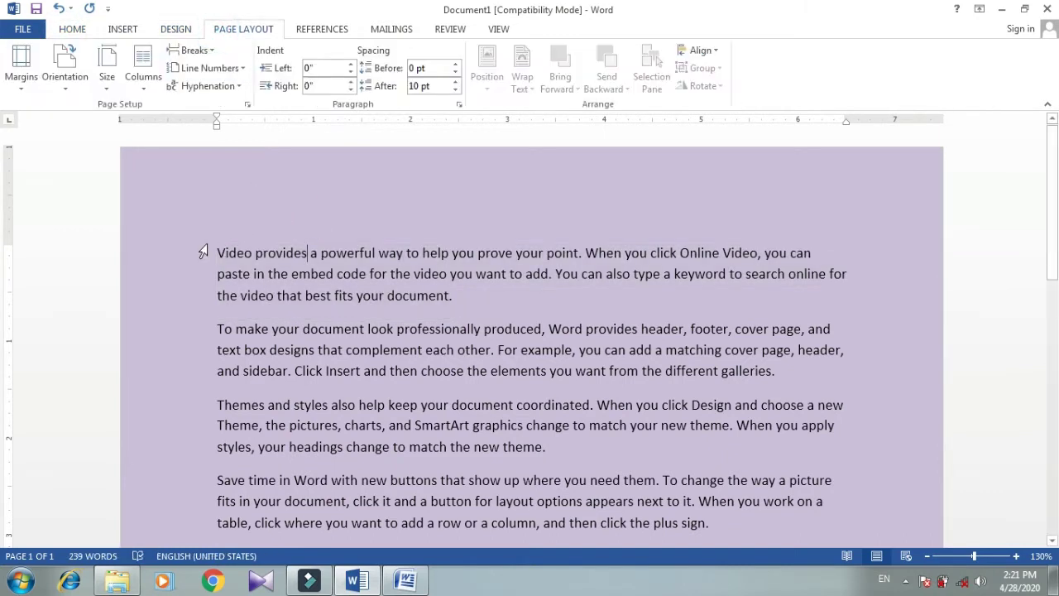
{"action": "left_click_drag", "start_coordinate": [203, 252], "coordinate": [389, 296]}
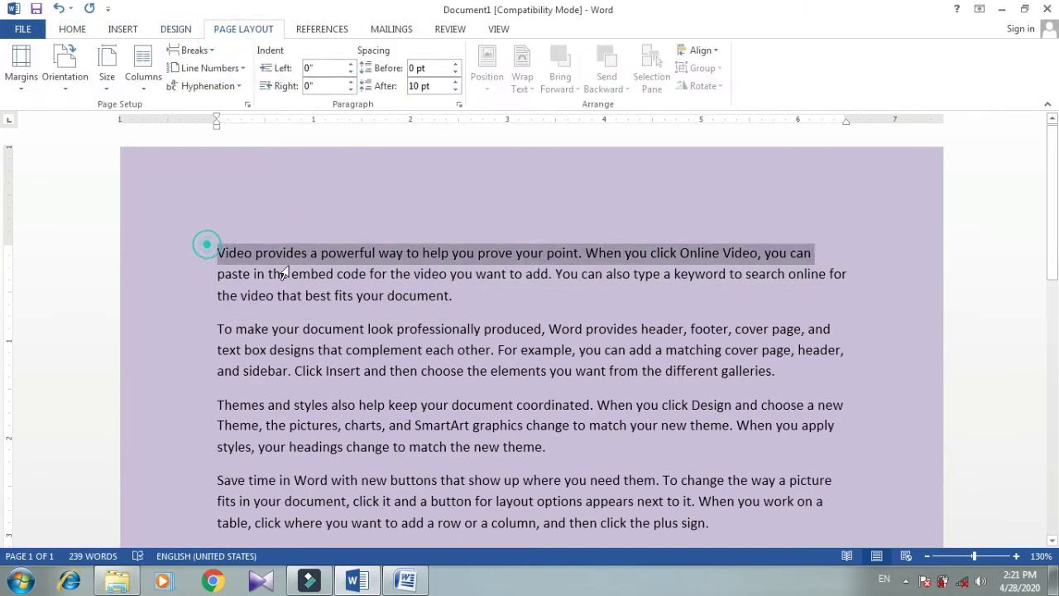
{"action": "left_click", "coordinate": [74, 30]}
{"action": "left_click", "coordinate": [304, 81]}
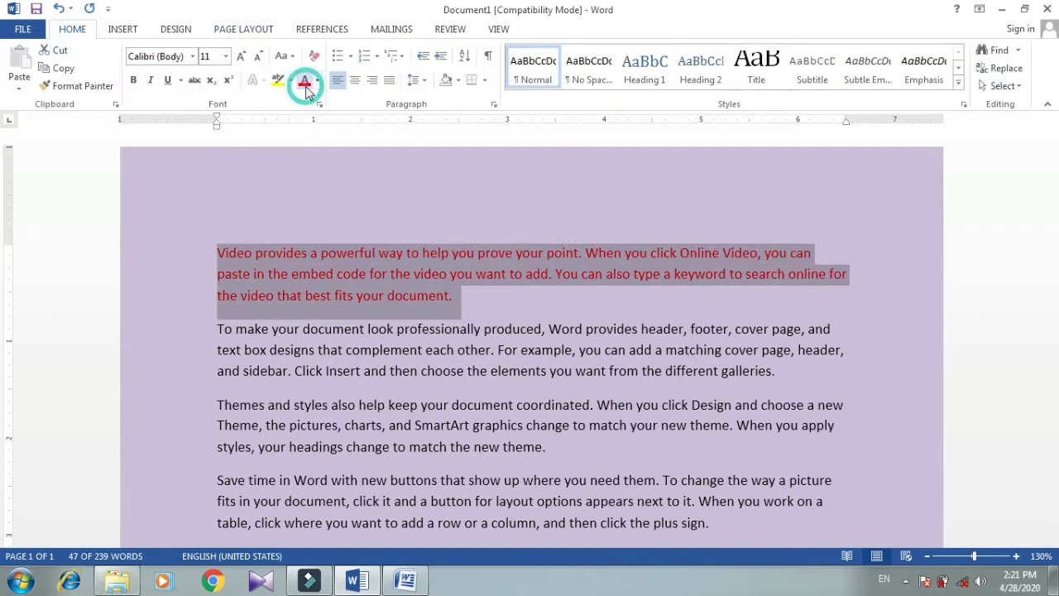
{"action": "left_click", "coordinate": [375, 255]}
{"action": "key", "text": "alt+g"}
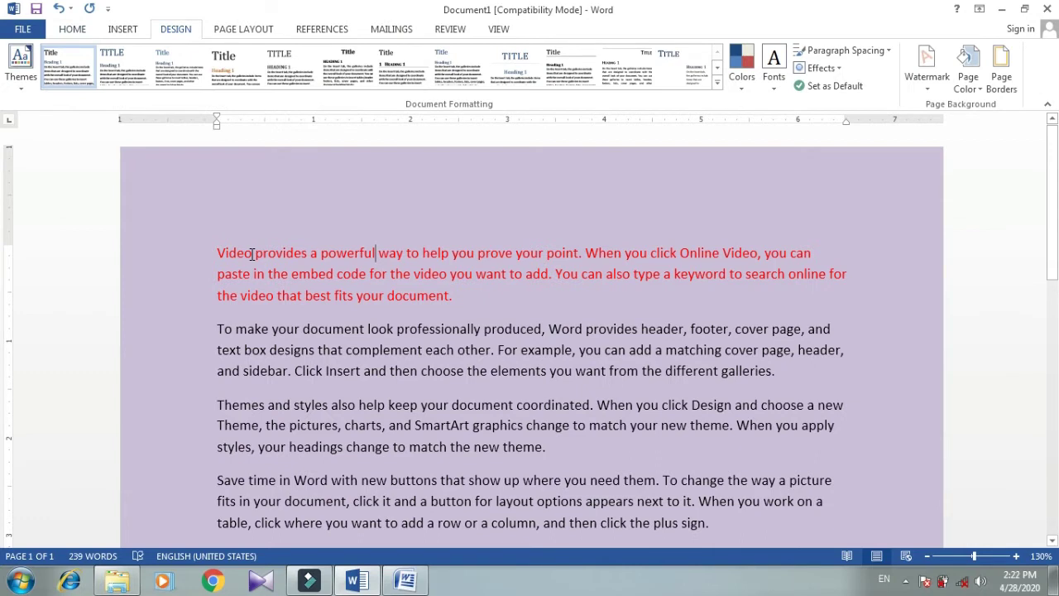
- Apply the Slice theme and look through its colour and font sets
{"action": "left_click", "coordinate": [20, 75]}
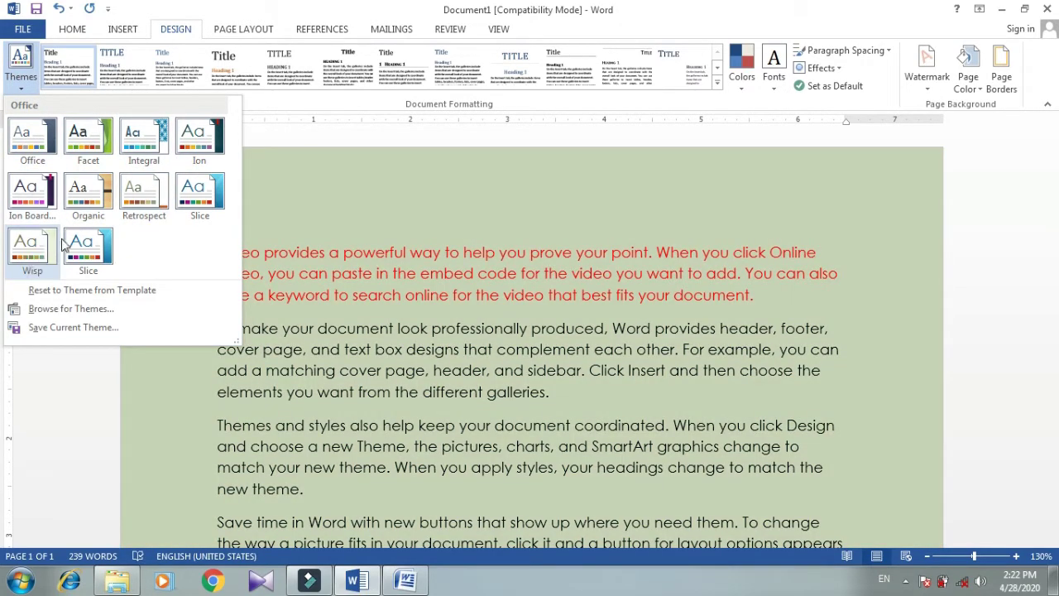
{"action": "left_click", "coordinate": [78, 242]}
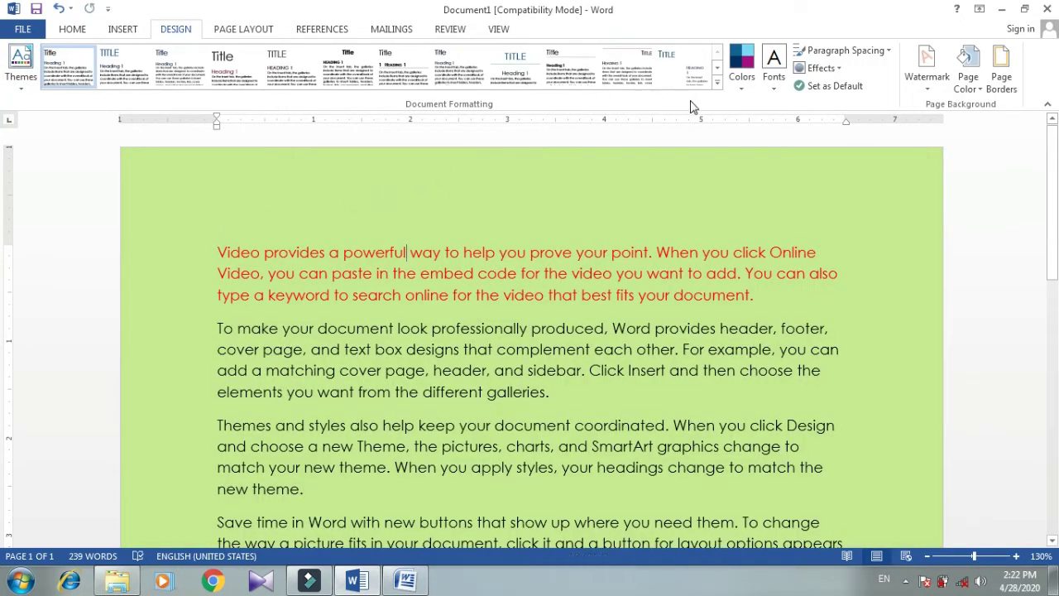
{"action": "left_click", "coordinate": [740, 83]}
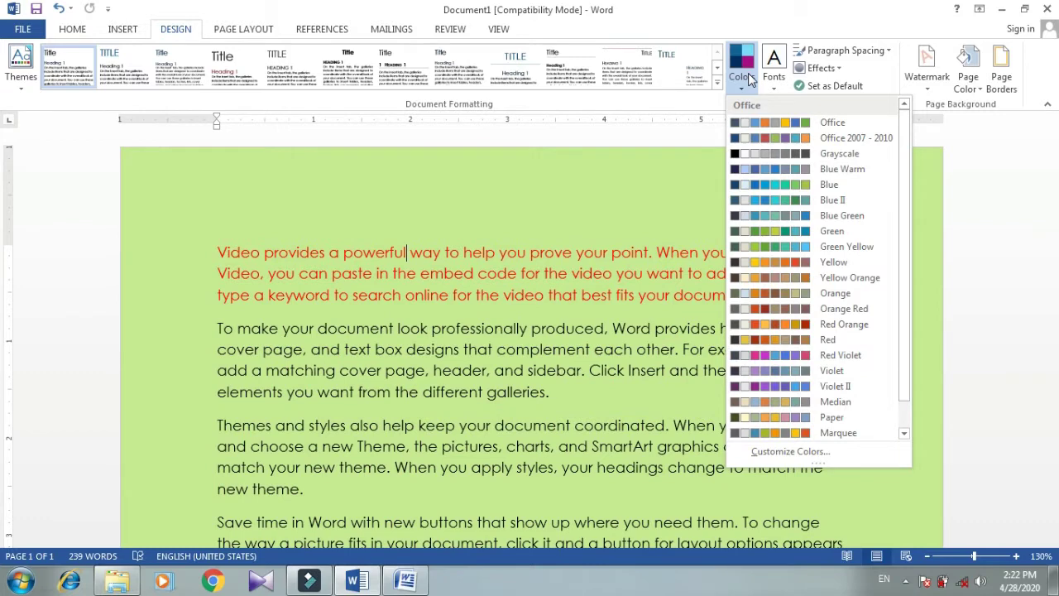
{"action": "left_click", "coordinate": [776, 80]}
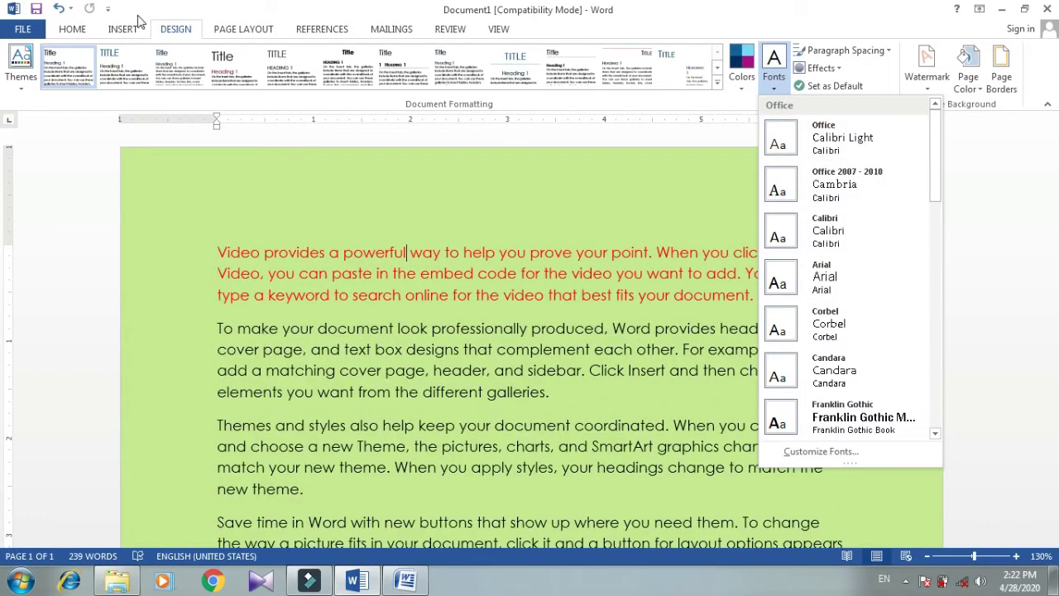
- Browse the theme, colour and font galleries again without changing anything
{"action": "left_click", "coordinate": [22, 87]}
{"action": "left_click", "coordinate": [22, 83]}
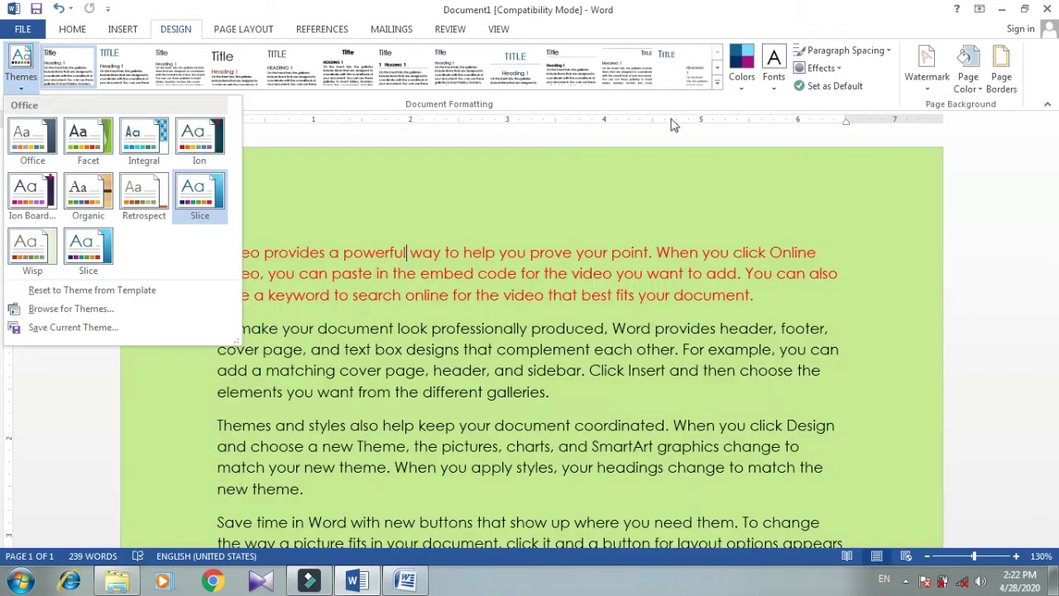
{"action": "left_click", "coordinate": [740, 83]}
{"action": "left_click", "coordinate": [740, 83]}
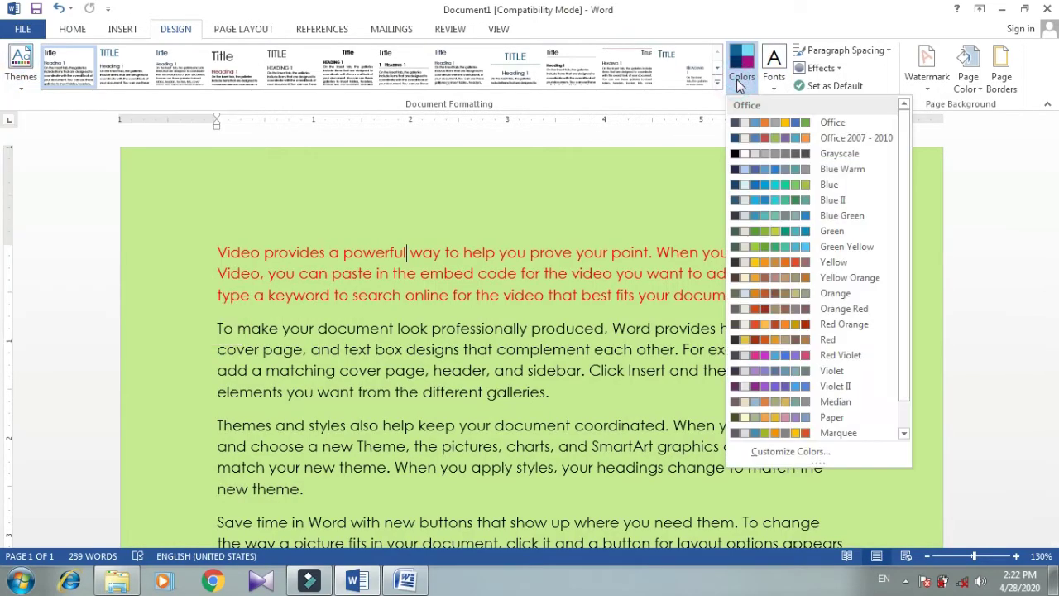
{"action": "left_click", "coordinate": [771, 83]}
{"action": "left_click", "coordinate": [770, 83]}
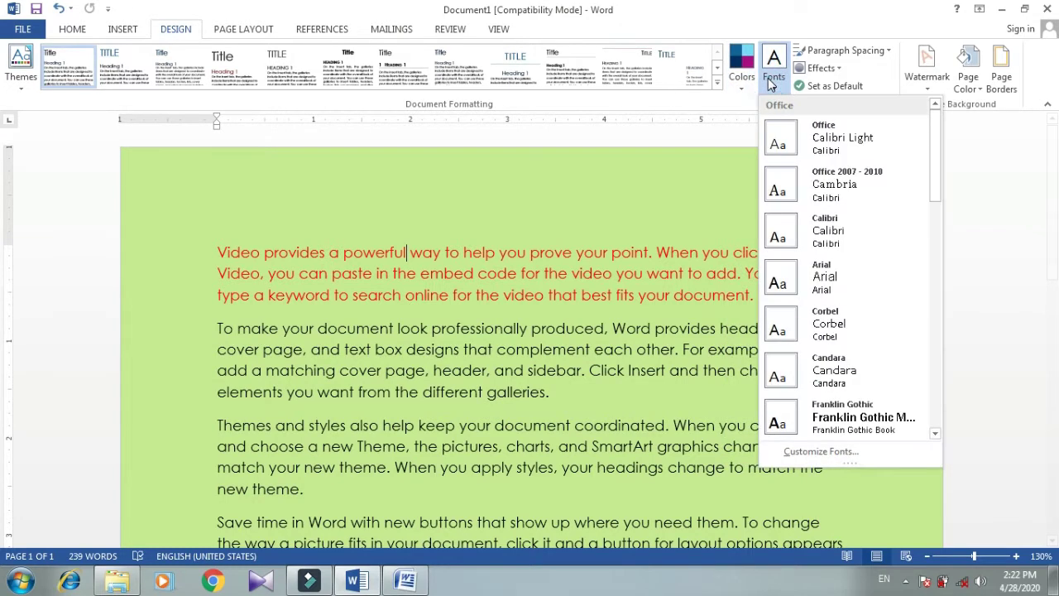
{"action": "left_click", "coordinate": [771, 83]}
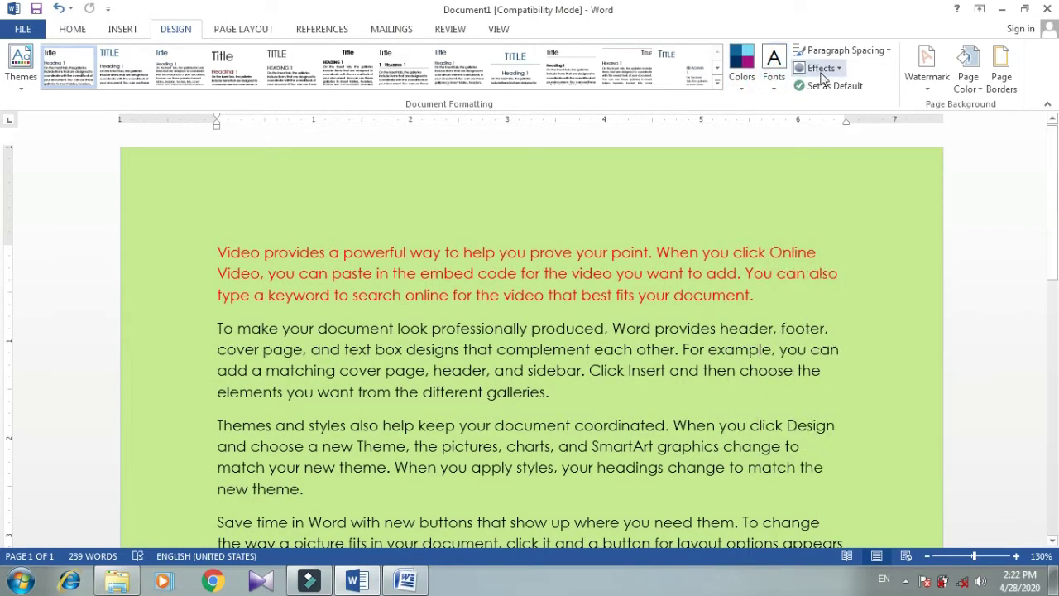
{"action": "scroll", "coordinate": [930, 111], "scroll_direction": "down", "scroll_amount": 3}
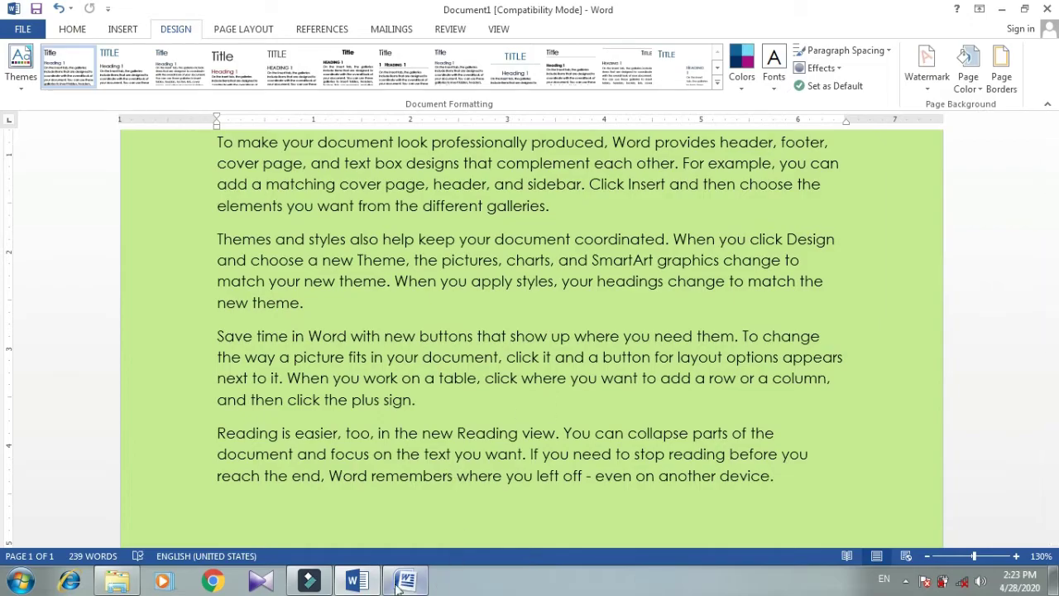
{"action": "left_click", "coordinate": [406, 580]}
{"action": "left_click", "coordinate": [156, 33]}
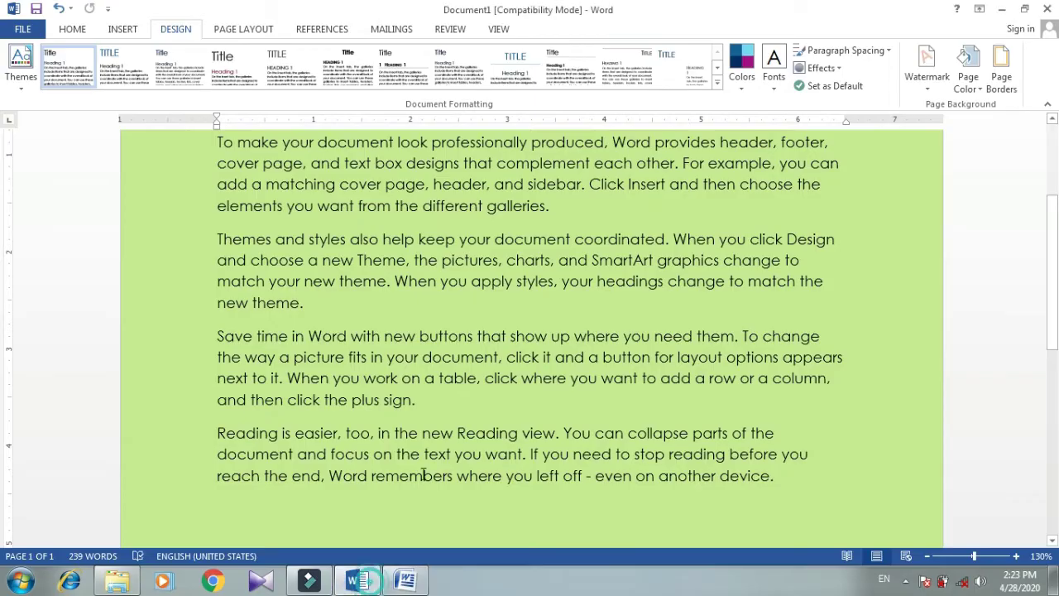
{"action": "left_click", "coordinate": [404, 582]}
- Apply the DO NOT COPY 1 watermark, then bring up the Custom Watermark settings
{"action": "left_click", "coordinate": [927, 67]}
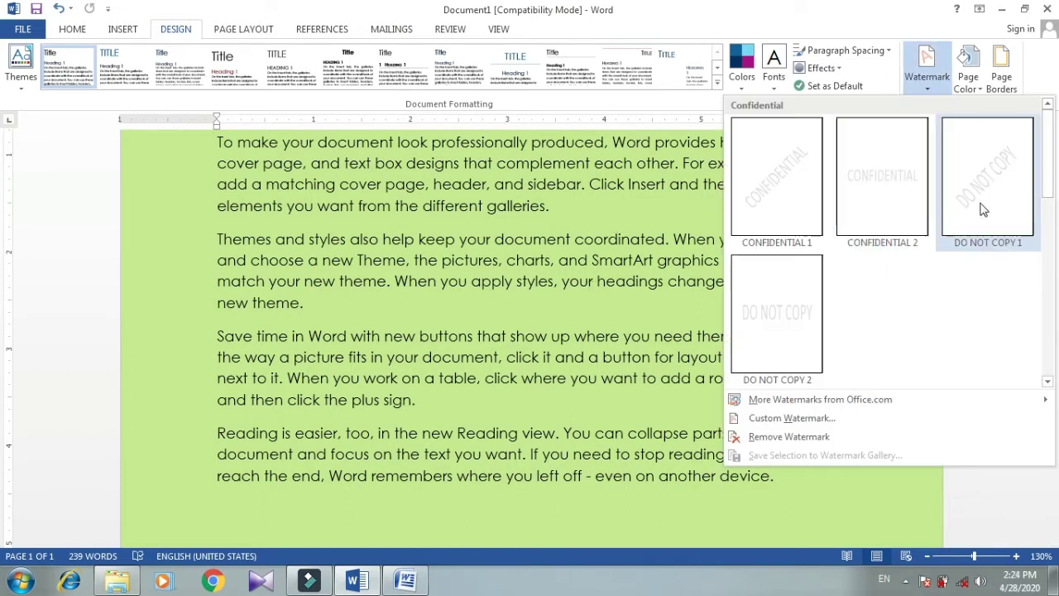
{"action": "left_click", "coordinate": [993, 191]}
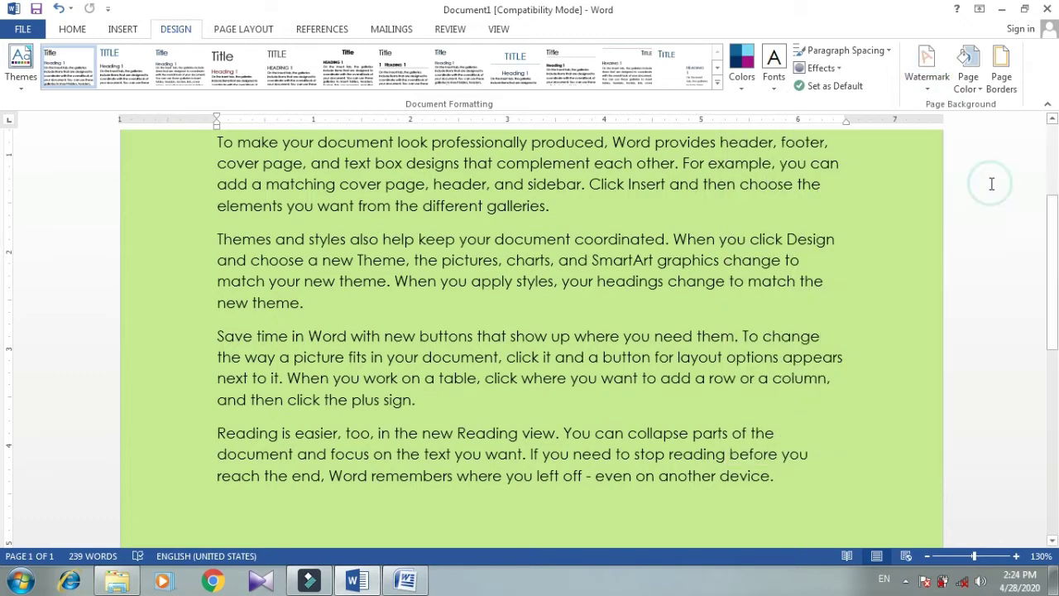
{"action": "scroll", "coordinate": [610, 296], "scroll_direction": "down", "scroll_amount": 3}
{"action": "scroll", "coordinate": [375, 406], "scroll_direction": "down", "scroll_amount": 2}
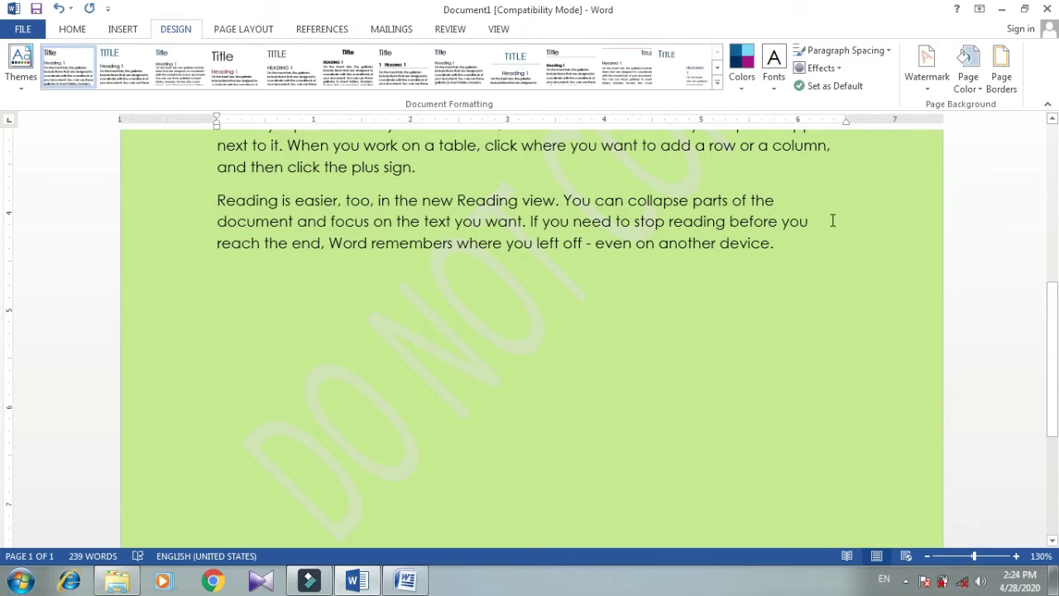
{"action": "left_click", "coordinate": [926, 71]}
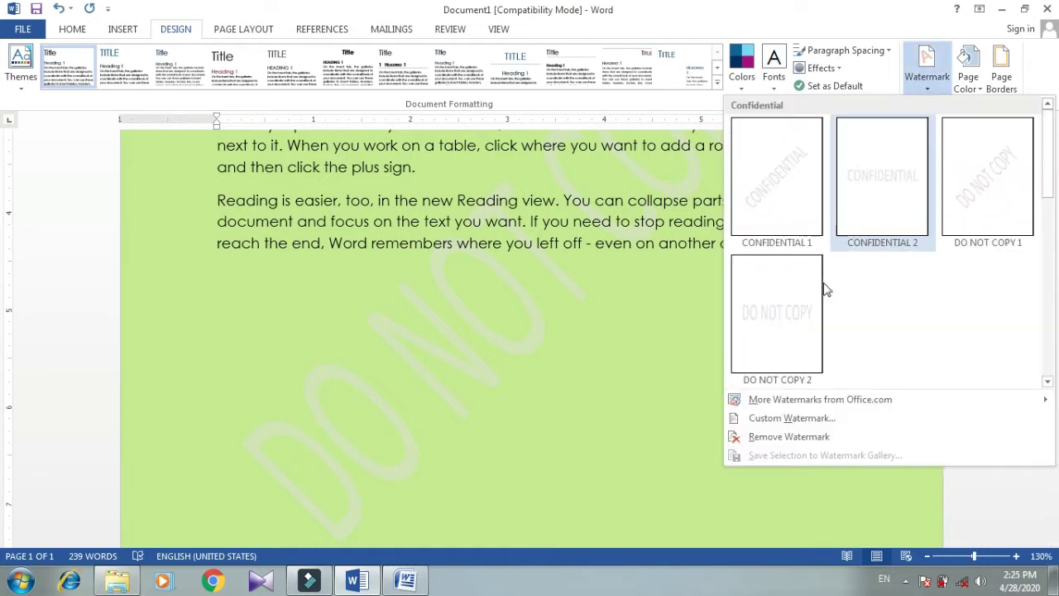
{"action": "left_click", "coordinate": [778, 418]}
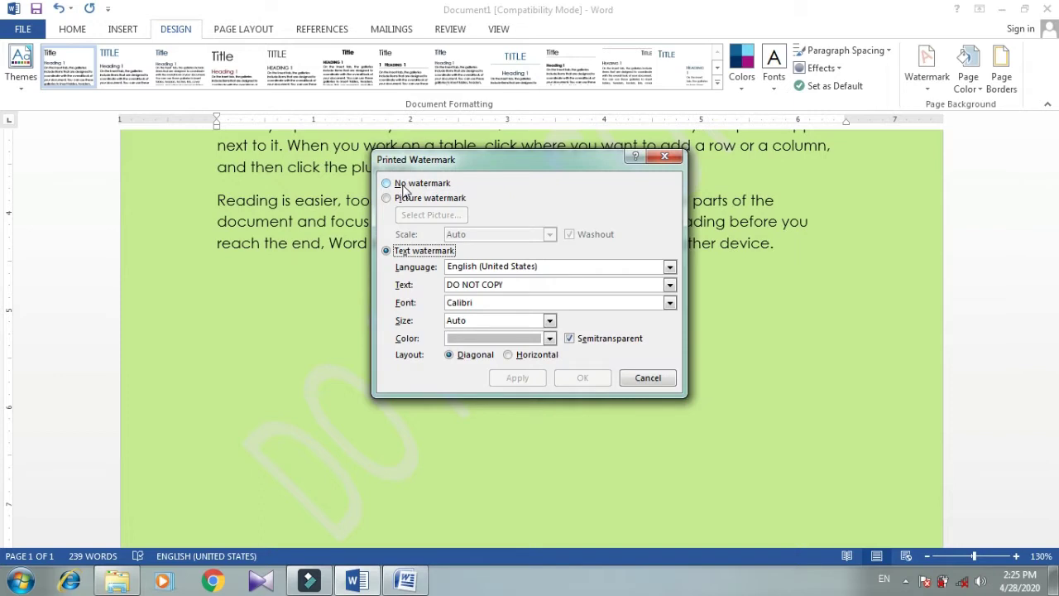
- Keep a text watermark and replace its wording with 'Prince'
{"action": "left_click", "coordinate": [404, 190]}
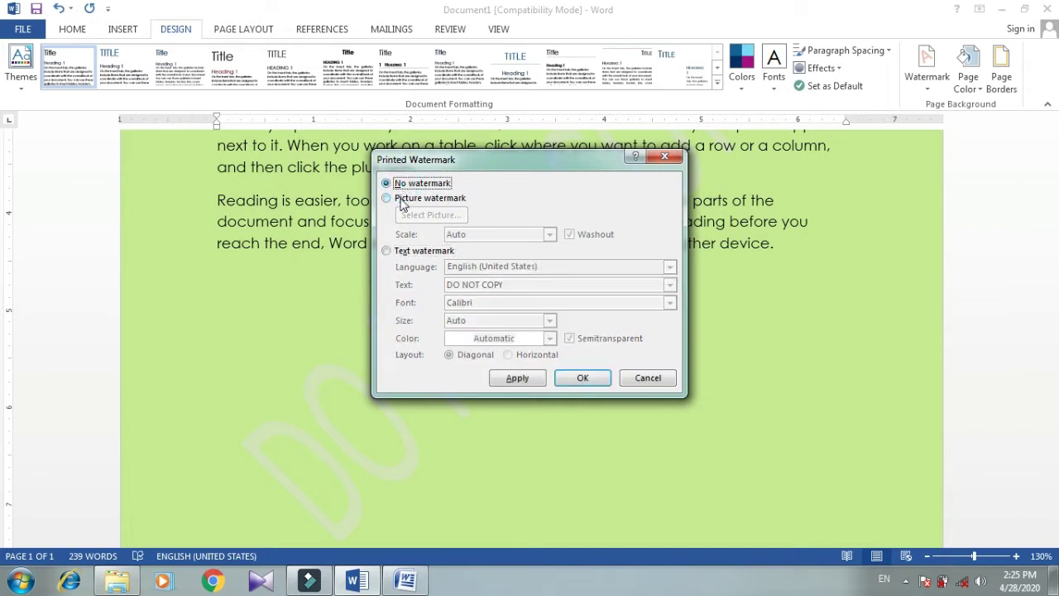
{"action": "left_click", "coordinate": [404, 204]}
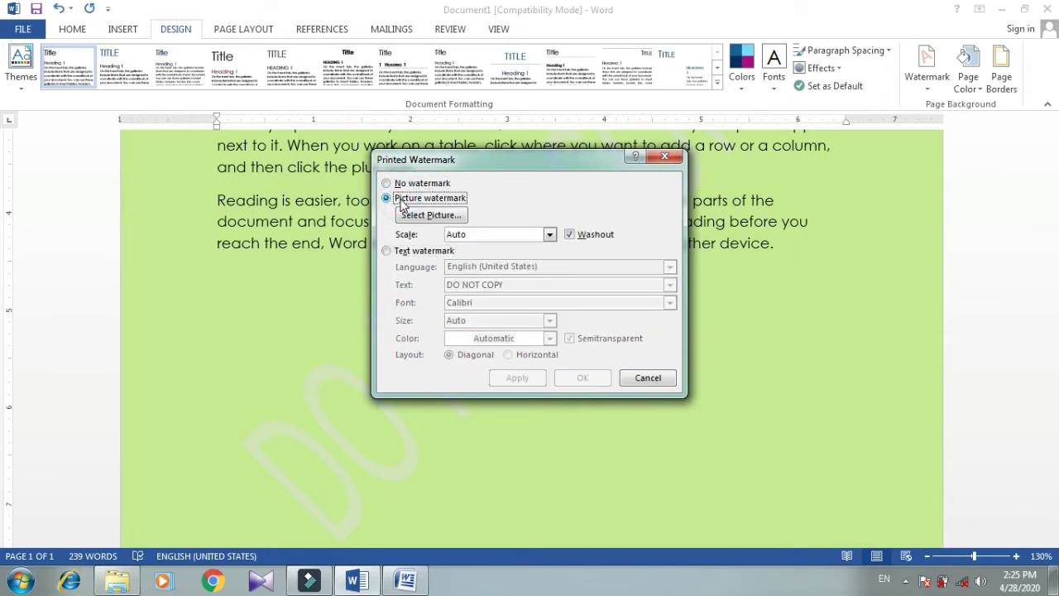
{"action": "left_click", "coordinate": [404, 253]}
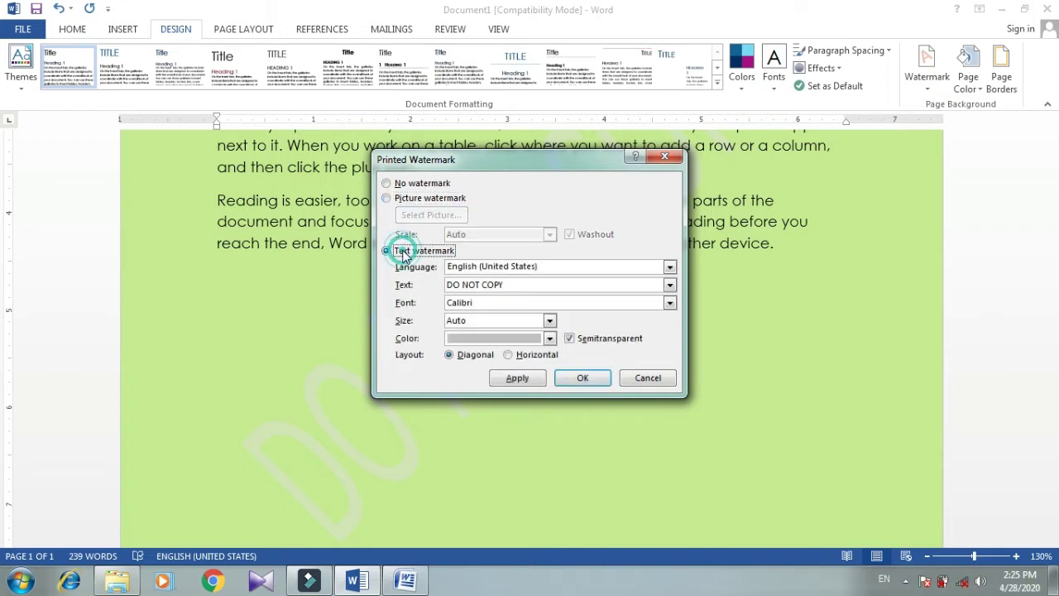
{"action": "left_click", "coordinate": [541, 284]}
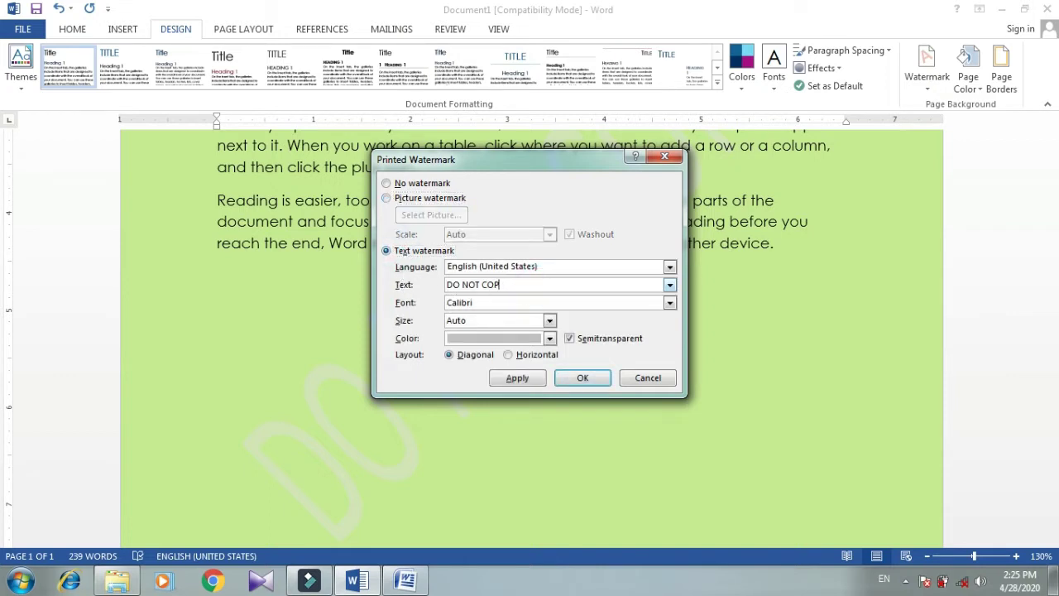
{"action": "key", "text": "BackSpace"}
{"action": "key", "text": "BackSpace"}
{"action": "key", "text": "BackSpace"}
{"action": "type", "text": "Prince"}
- Give the Prince watermark Calisto MT font in dark blue and apply it
{"action": "left_click", "coordinate": [669, 303]}
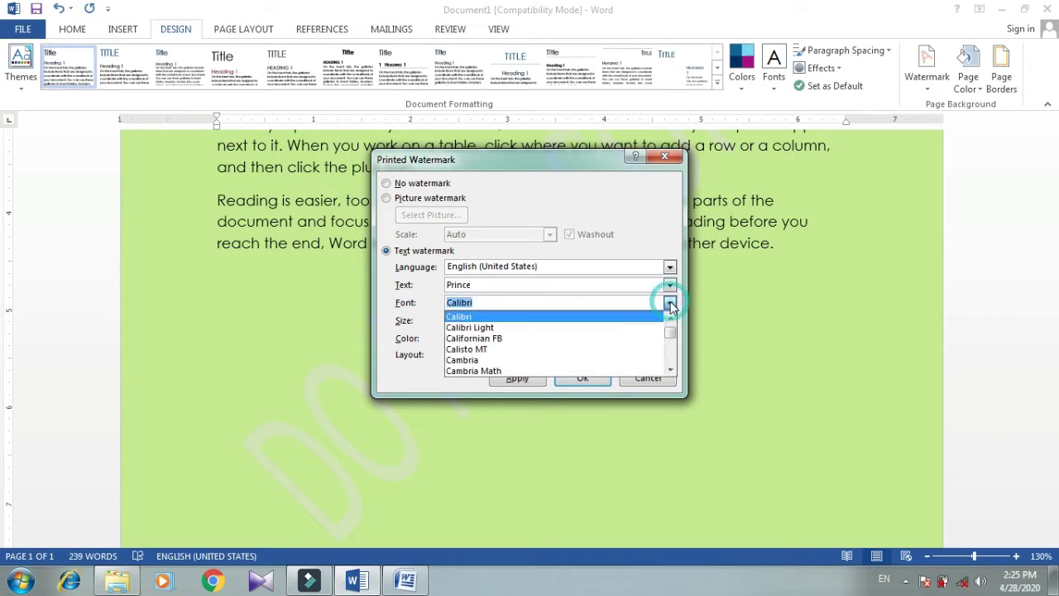
{"action": "left_click", "coordinate": [515, 349]}
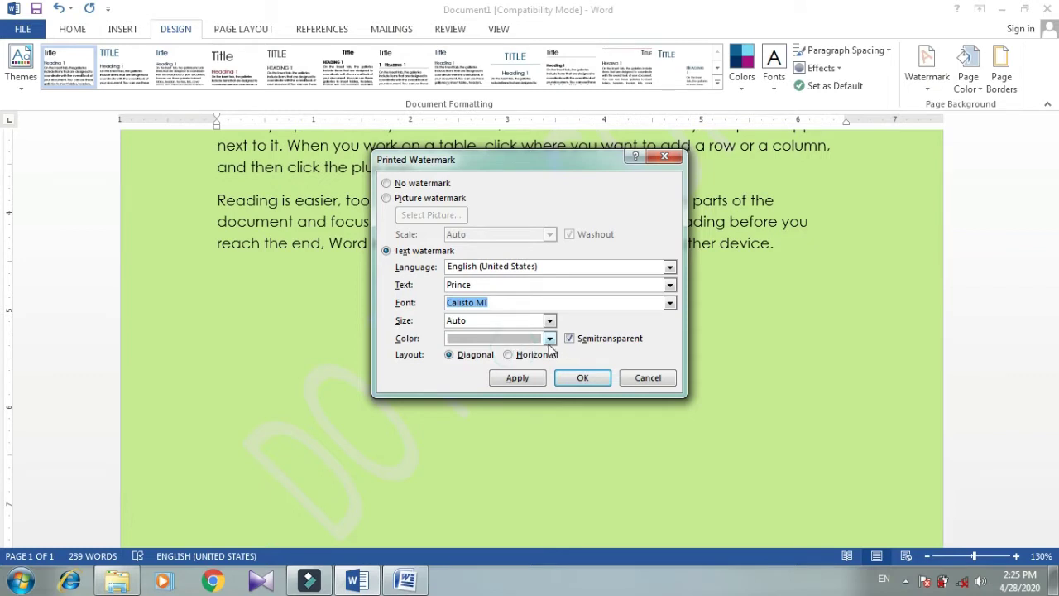
{"action": "left_click", "coordinate": [549, 339]}
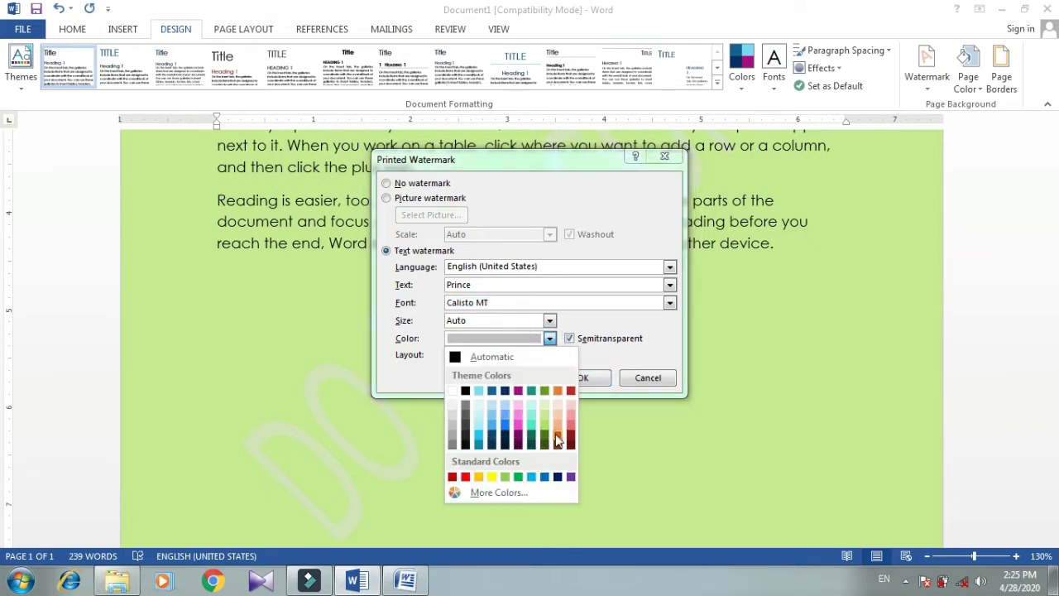
{"action": "left_click", "coordinate": [558, 477]}
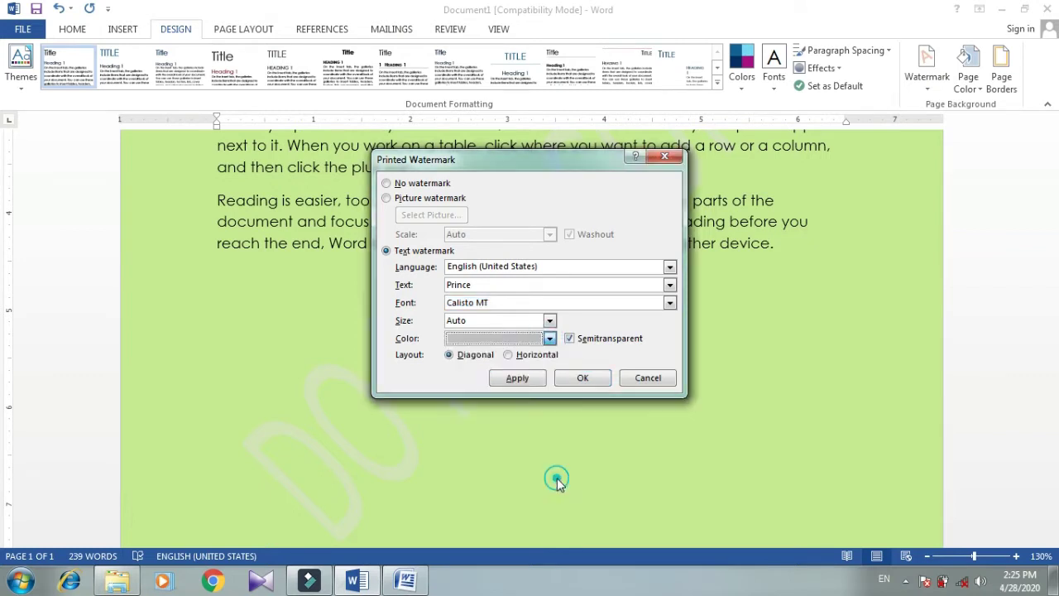
{"action": "left_click", "coordinate": [584, 378]}
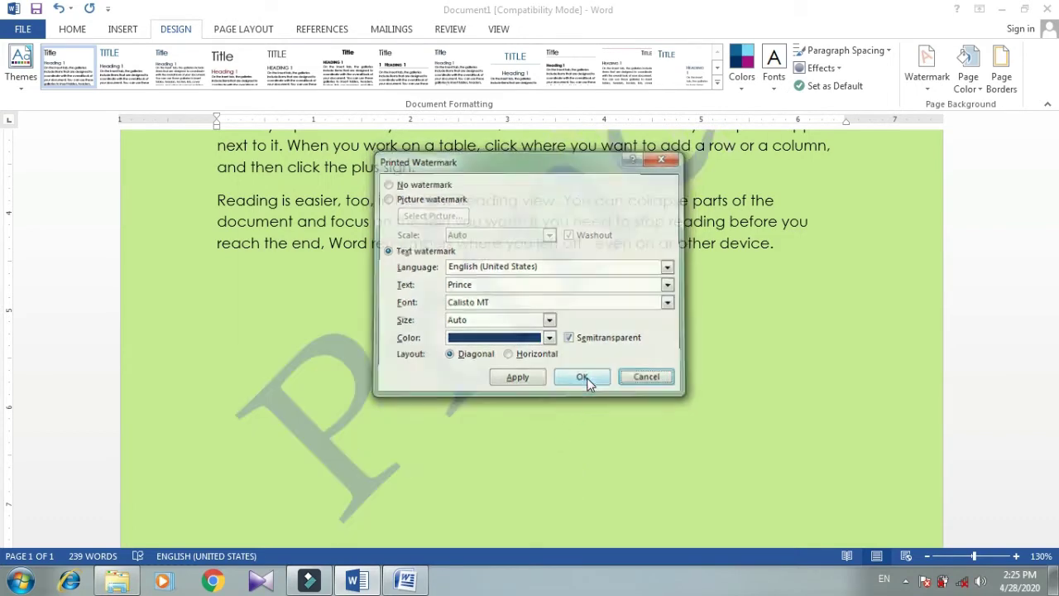
{"action": "scroll", "coordinate": [525, 382], "scroll_direction": "up", "scroll_amount": 3}
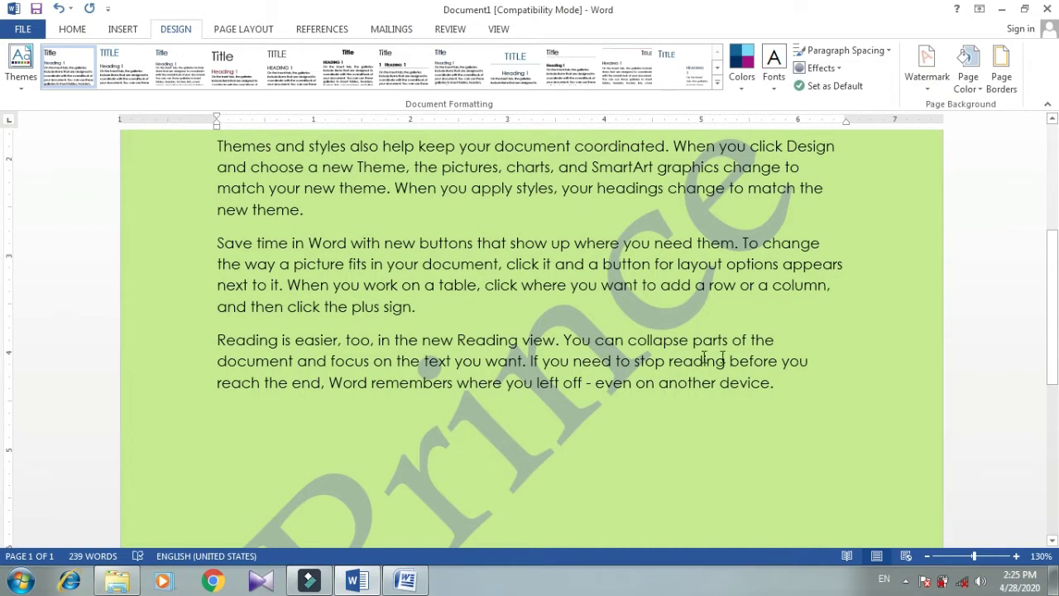
- Scroll through the document and check the watermark options without changing them
{"action": "scroll", "coordinate": [633, 307], "scroll_direction": "down", "scroll_amount": 3}
{"action": "scroll", "coordinate": [629, 303], "scroll_direction": "down", "scroll_amount": 3}
{"action": "scroll", "coordinate": [630, 302], "scroll_direction": "up", "scroll_amount": 3}
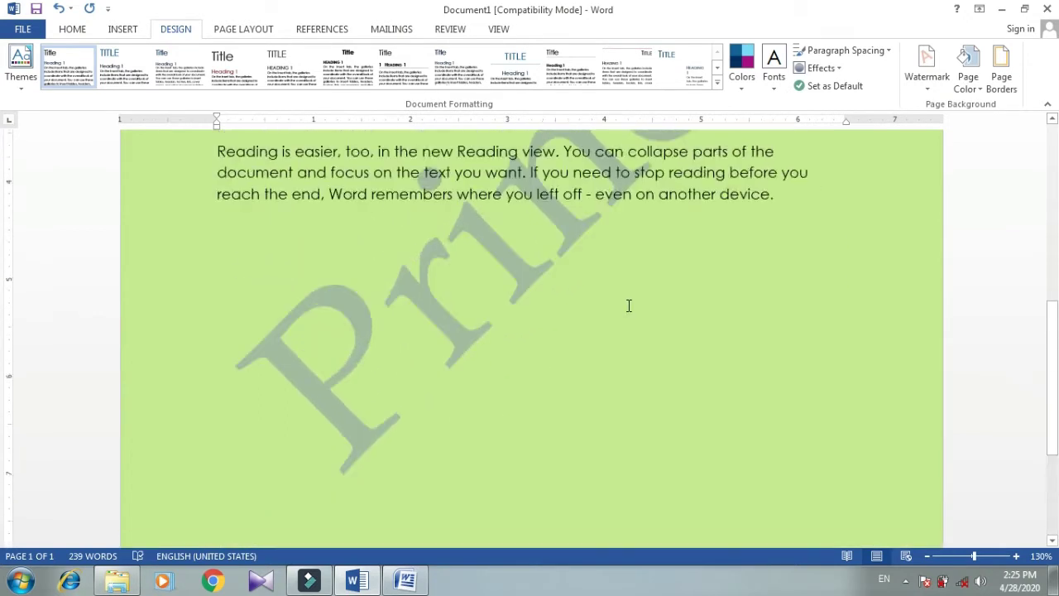
{"action": "left_click", "coordinate": [721, 358]}
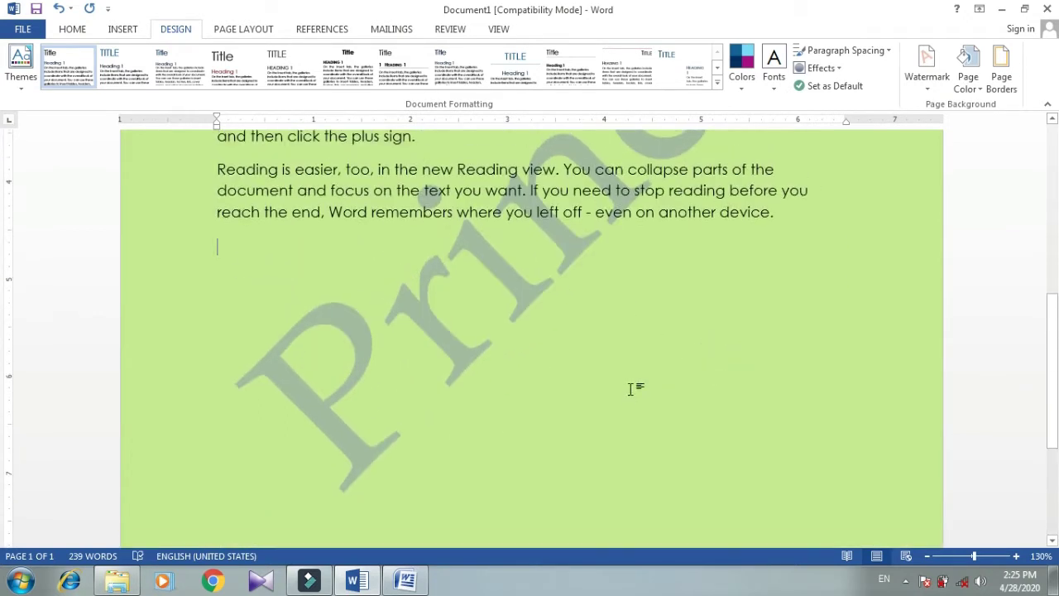
{"action": "scroll", "coordinate": [631, 389], "scroll_direction": "down", "scroll_amount": 3}
{"action": "scroll", "coordinate": [580, 334], "scroll_direction": "down", "scroll_amount": 1}
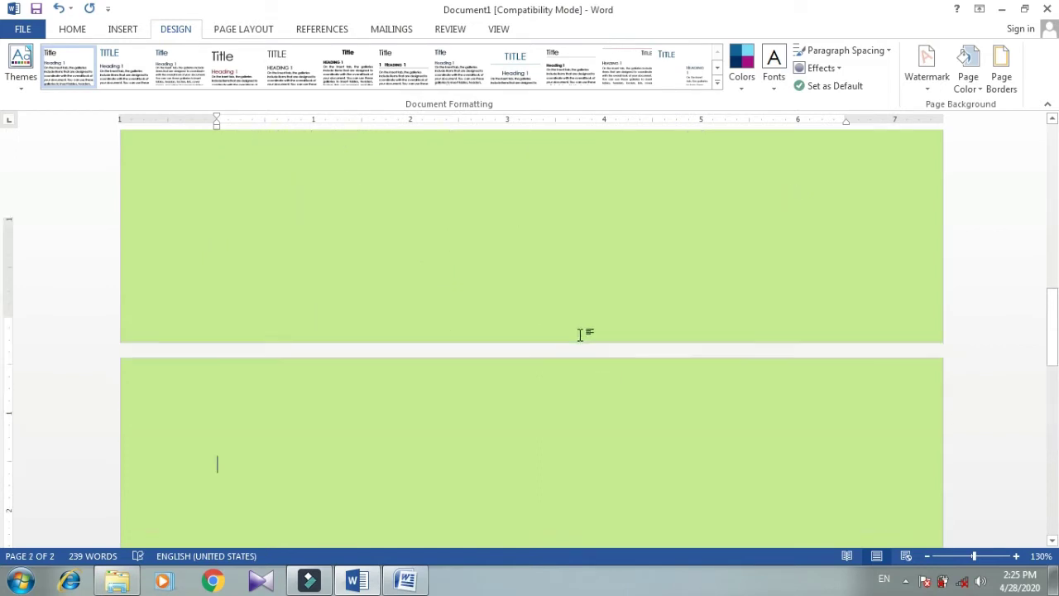
{"action": "scroll", "coordinate": [574, 331], "scroll_direction": "down", "scroll_amount": 2}
{"action": "scroll", "coordinate": [551, 313], "scroll_direction": "down", "scroll_amount": 2}
{"action": "scroll", "coordinate": [550, 312], "scroll_direction": "down", "scroll_amount": 3}
{"action": "scroll", "coordinate": [551, 313], "scroll_direction": "down", "scroll_amount": 3}
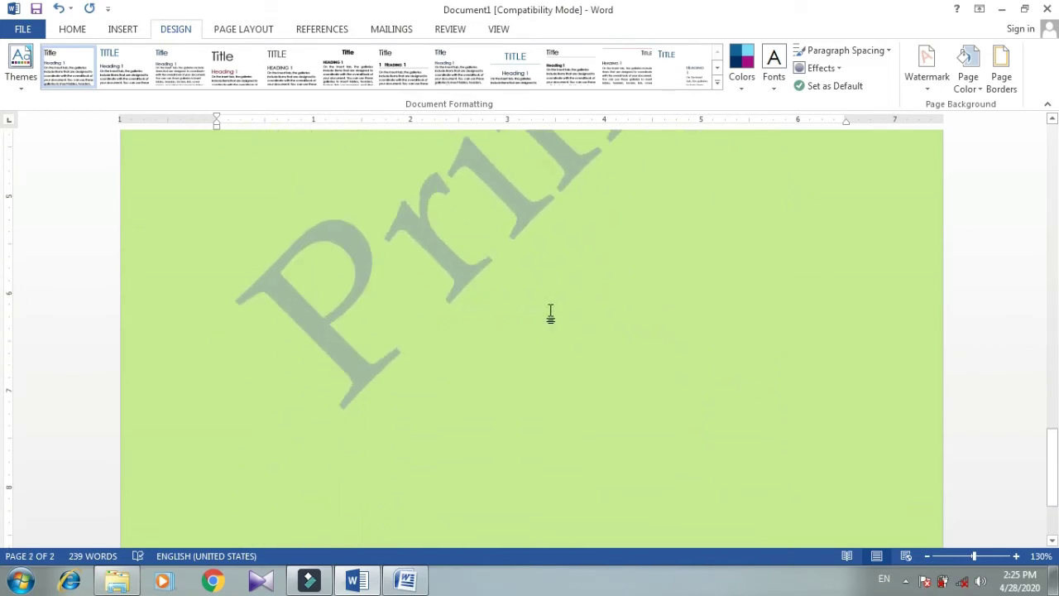
{"action": "left_click", "coordinate": [928, 78]}
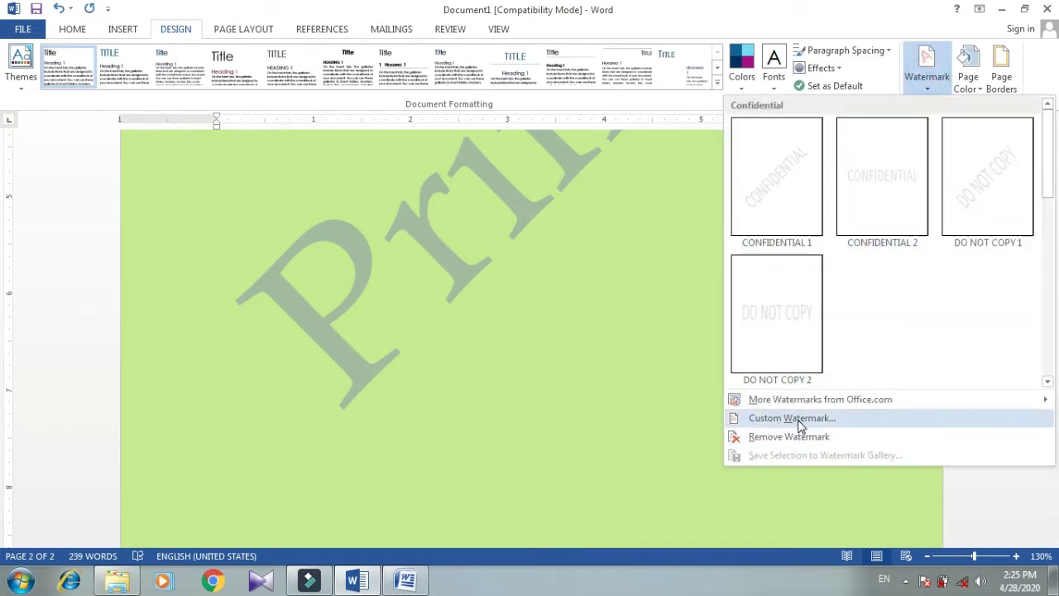
{"action": "left_click", "coordinate": [975, 89]}
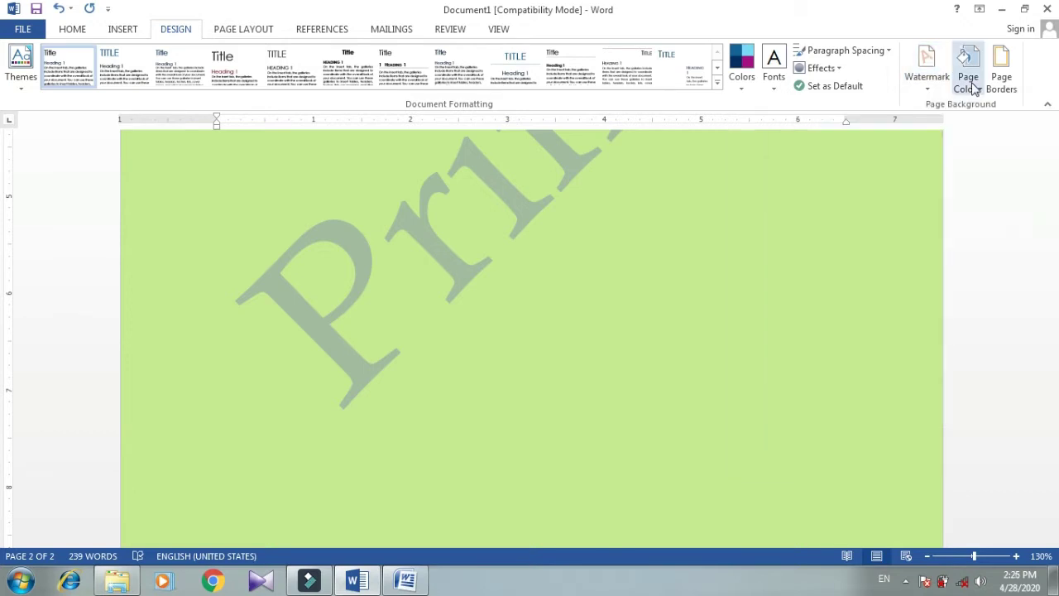
- Set the page colour to a light aqua swatch
{"action": "left_click", "coordinate": [976, 88]}
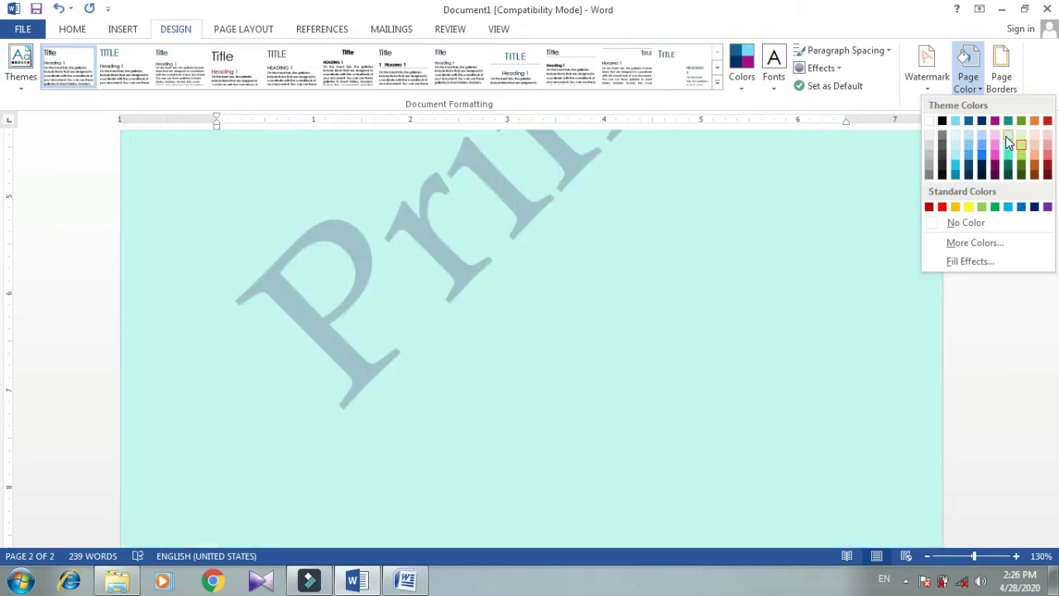
{"action": "left_click", "coordinate": [1007, 138]}
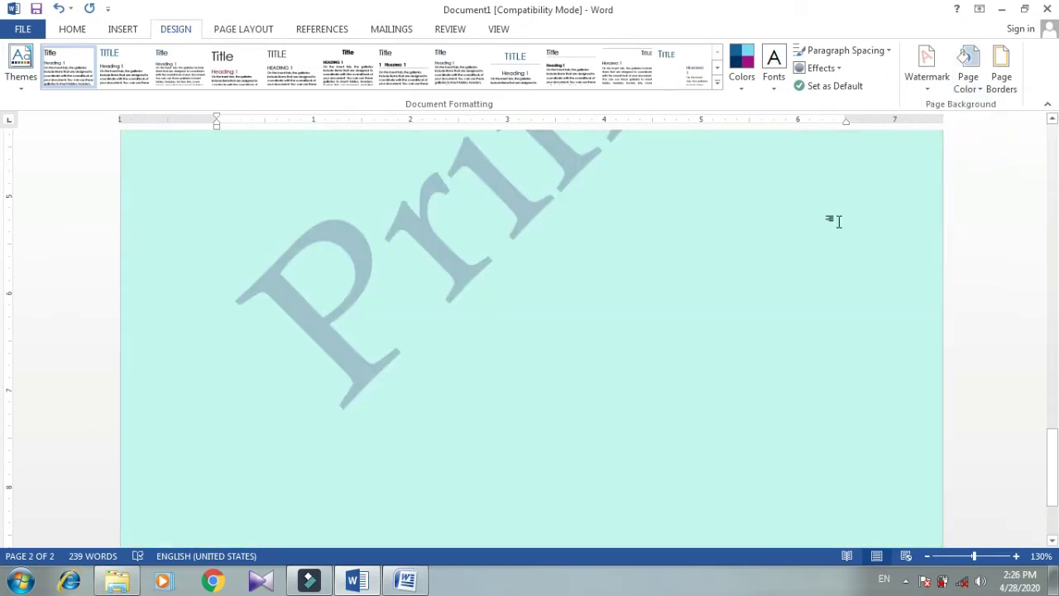
{"action": "scroll", "coordinate": [723, 279], "scroll_direction": "up", "scroll_amount": 5}
{"action": "left_click", "coordinate": [722, 281]}
{"action": "scroll", "coordinate": [719, 284], "scroll_direction": "up", "scroll_amount": 3}
{"action": "scroll", "coordinate": [712, 288], "scroll_direction": "up", "scroll_amount": 3}
{"action": "scroll", "coordinate": [710, 290], "scroll_direction": "up", "scroll_amount": 3}
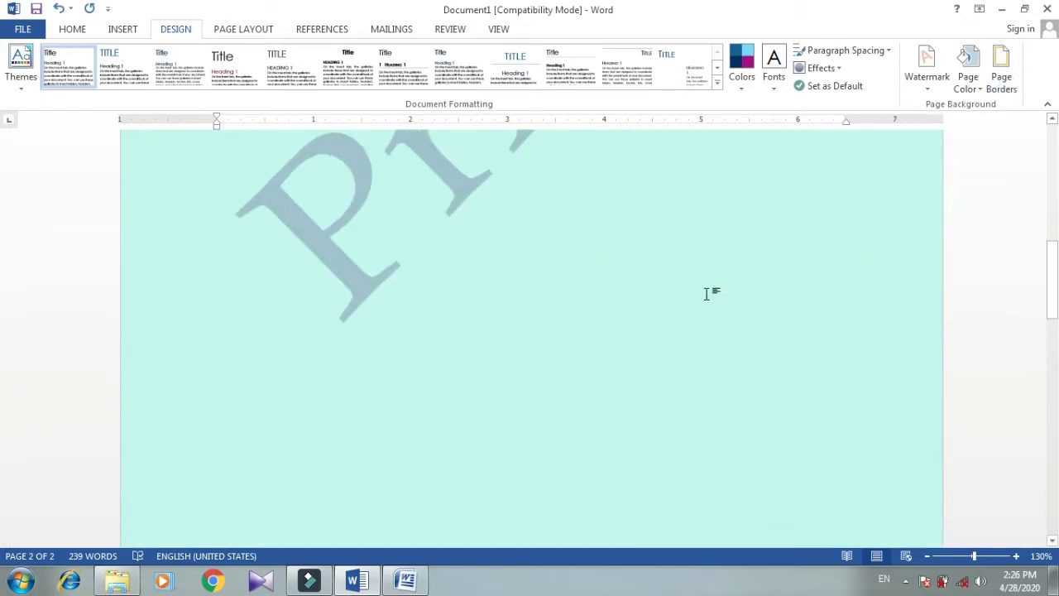
{"action": "scroll", "coordinate": [709, 292], "scroll_direction": "up", "scroll_amount": 3}
{"action": "scroll", "coordinate": [709, 292], "scroll_direction": "up", "scroll_amount": 3}
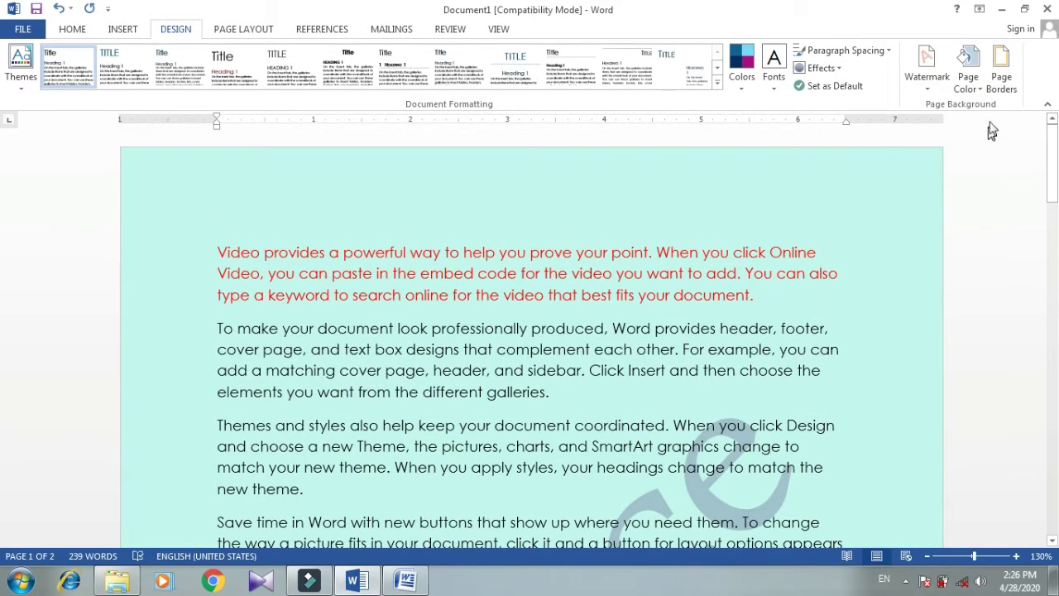
- Put a thick 3 pt box border around every page
{"action": "left_click", "coordinate": [1000, 79]}
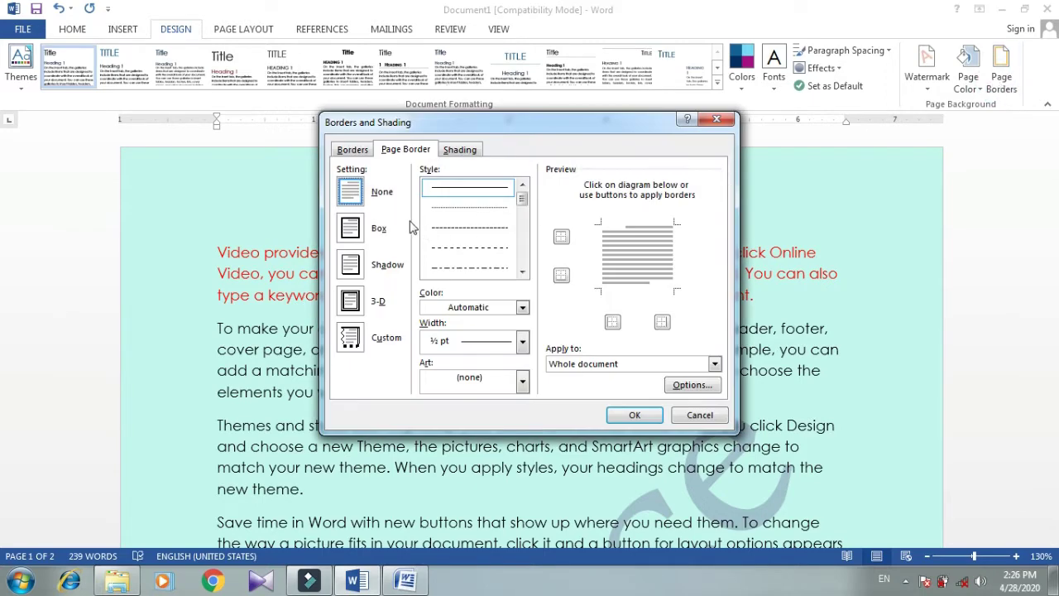
{"action": "left_click", "coordinate": [352, 227]}
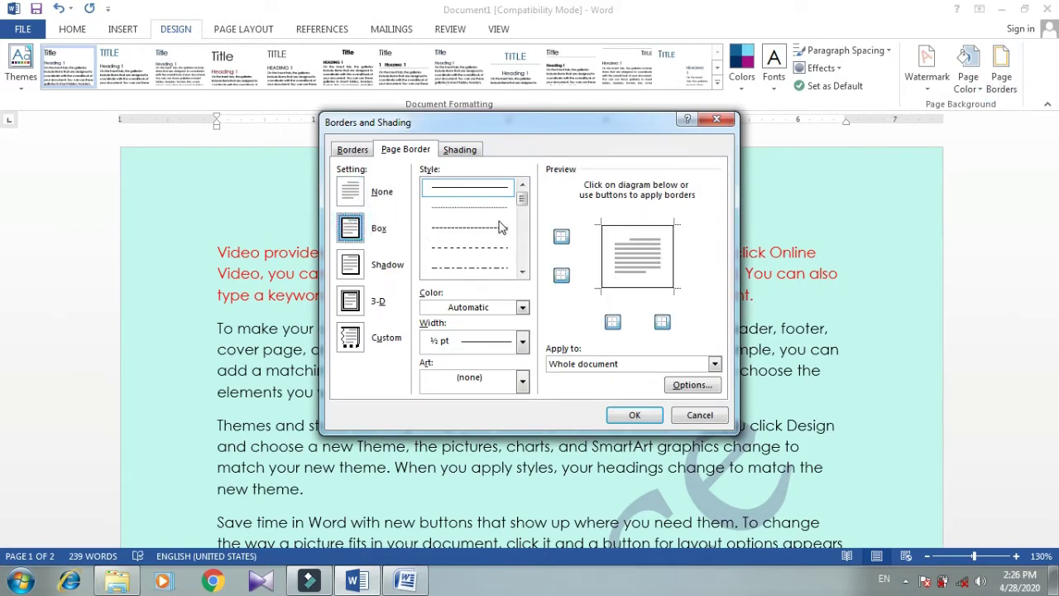
{"action": "left_click_drag", "start_coordinate": [522, 205], "coordinate": [522, 232]}
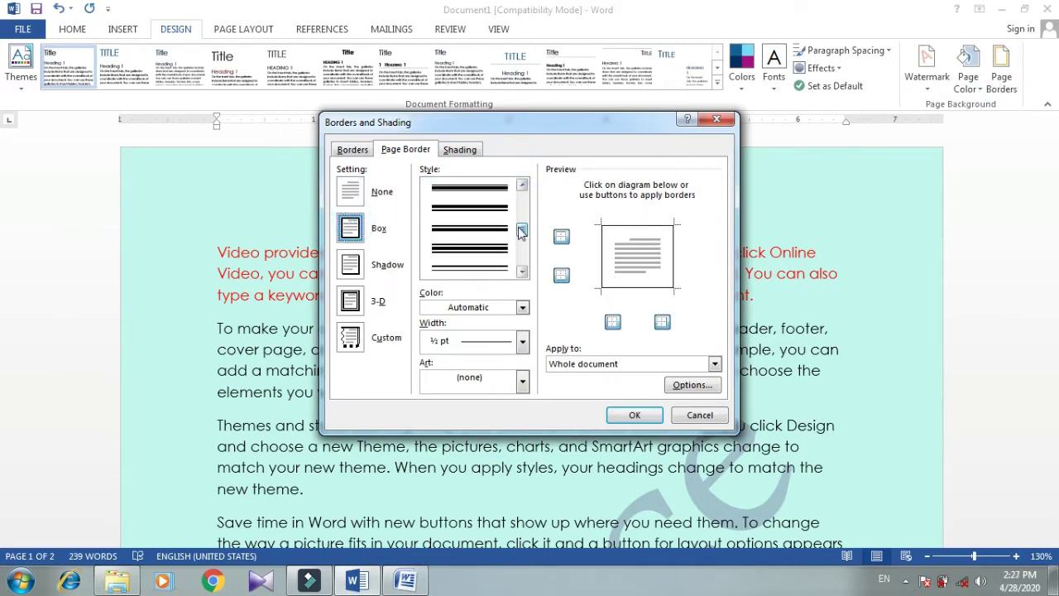
{"action": "left_click", "coordinate": [486, 200]}
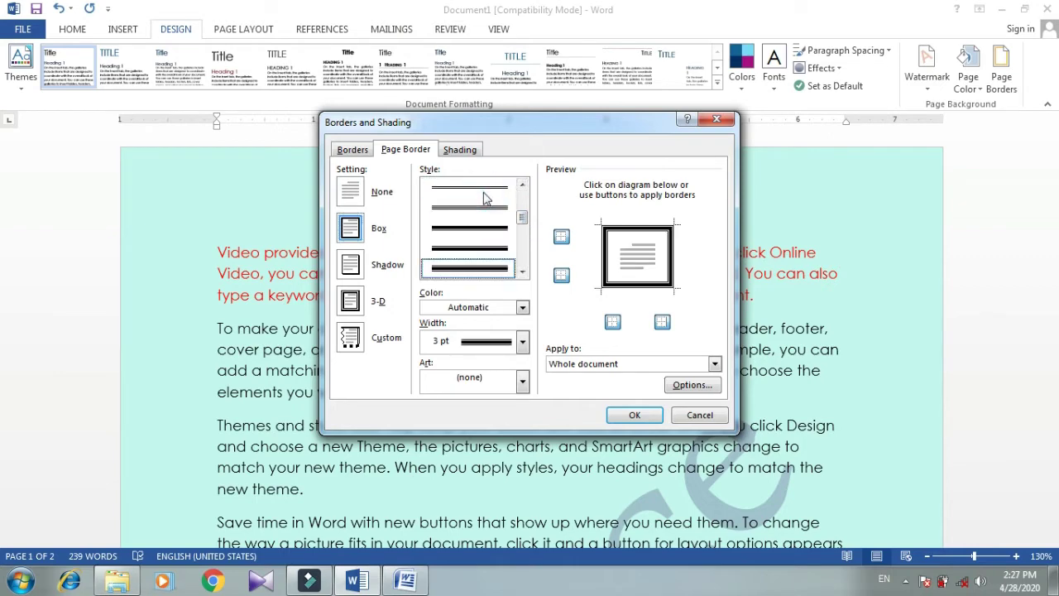
{"action": "left_click", "coordinate": [634, 416]}
{"action": "scroll", "coordinate": [414, 383], "scroll_direction": "down", "scroll_amount": 10}
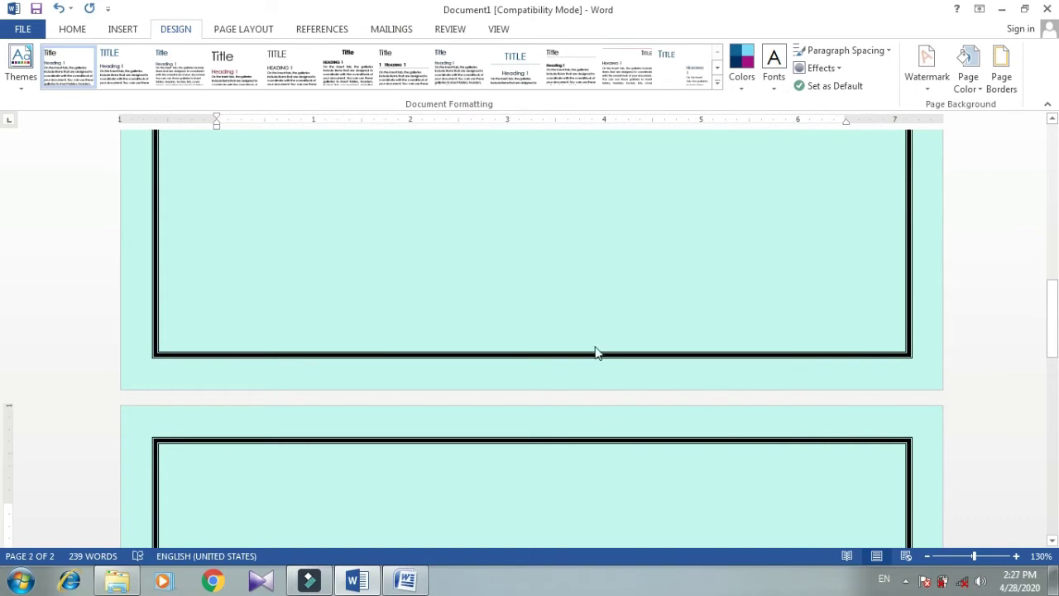
{"action": "scroll", "coordinate": [681, 286], "scroll_direction": "down", "scroll_amount": 5}
{"action": "scroll", "coordinate": [682, 288], "scroll_direction": "up", "scroll_amount": 5}
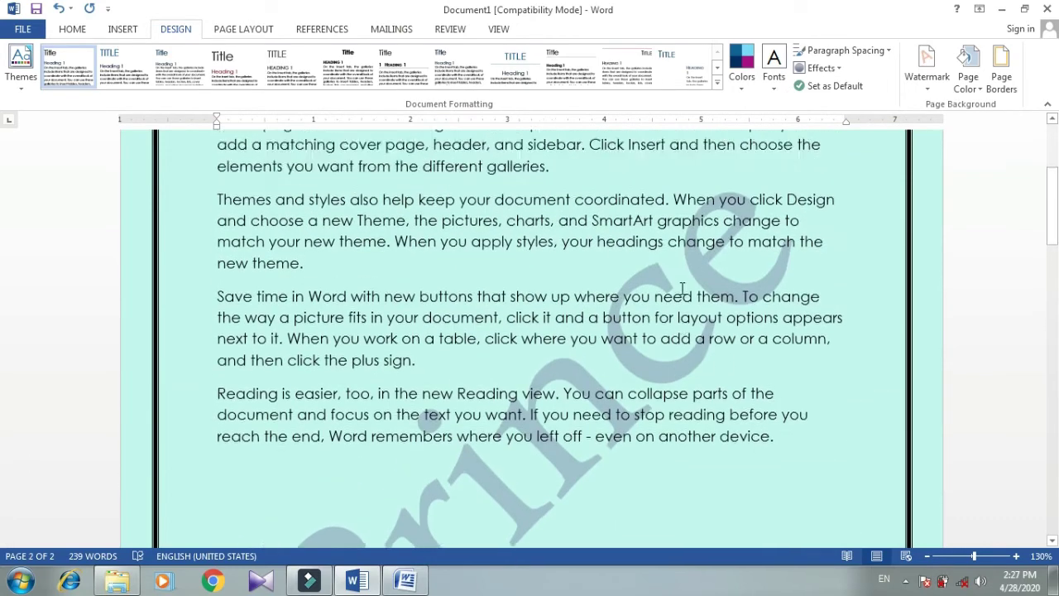
{"action": "scroll", "coordinate": [682, 288], "scroll_direction": "up", "scroll_amount": 4}
- Revise the page border style and apply the updated border
{"action": "left_click", "coordinate": [999, 96]}
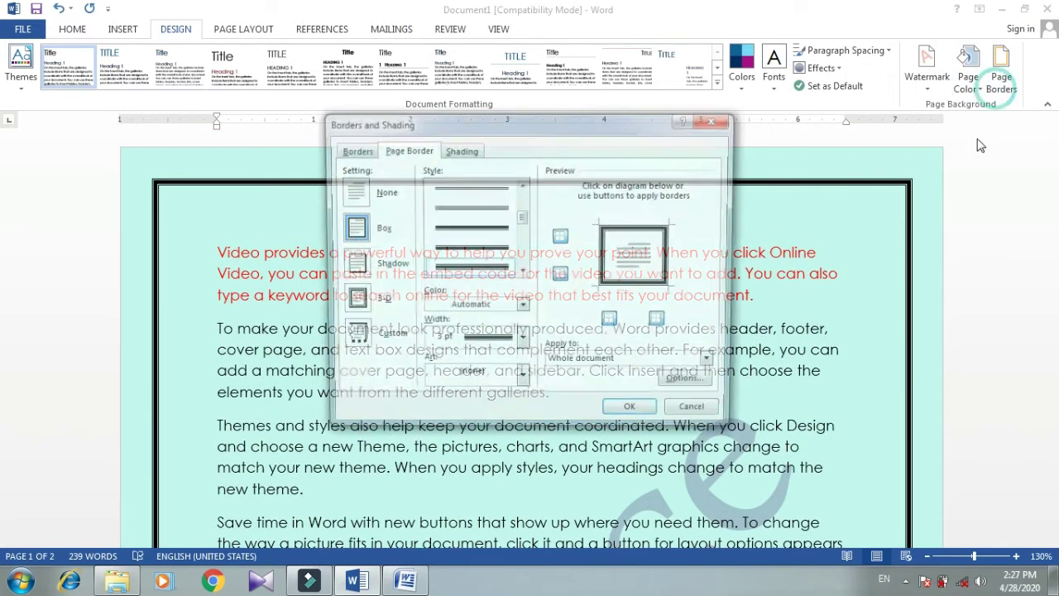
{"action": "scroll", "coordinate": [453, 240], "scroll_direction": "down", "scroll_amount": 3}
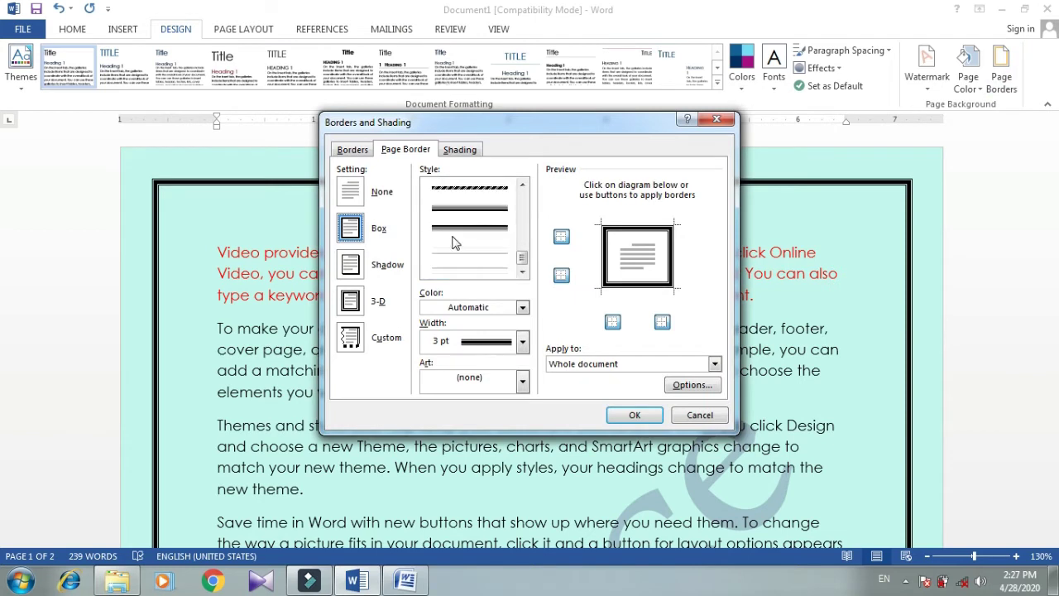
{"action": "scroll", "coordinate": [473, 212], "scroll_direction": "up", "scroll_amount": 3}
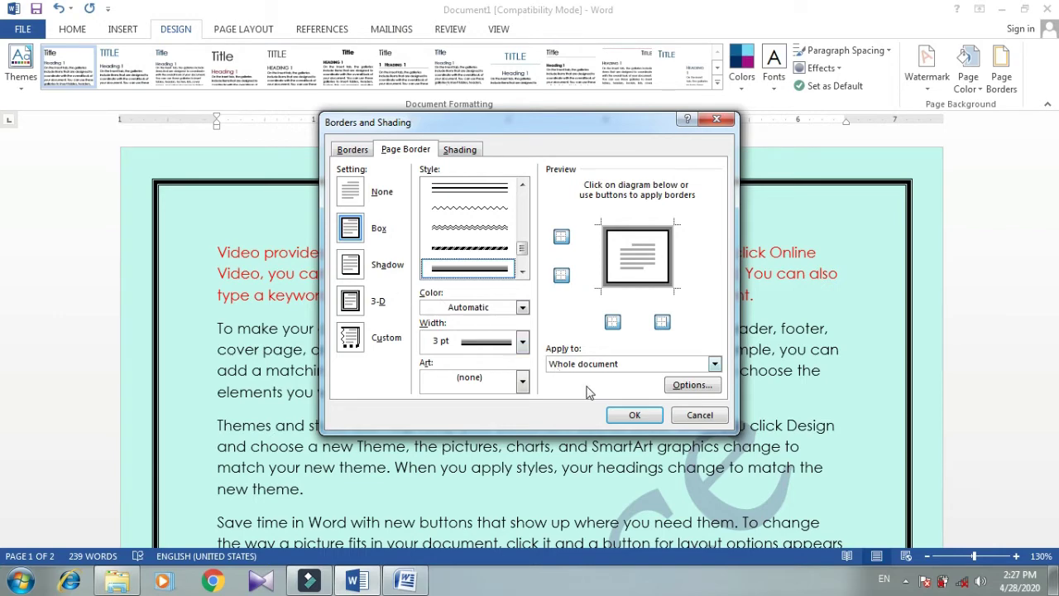
{"action": "left_click", "coordinate": [635, 414]}
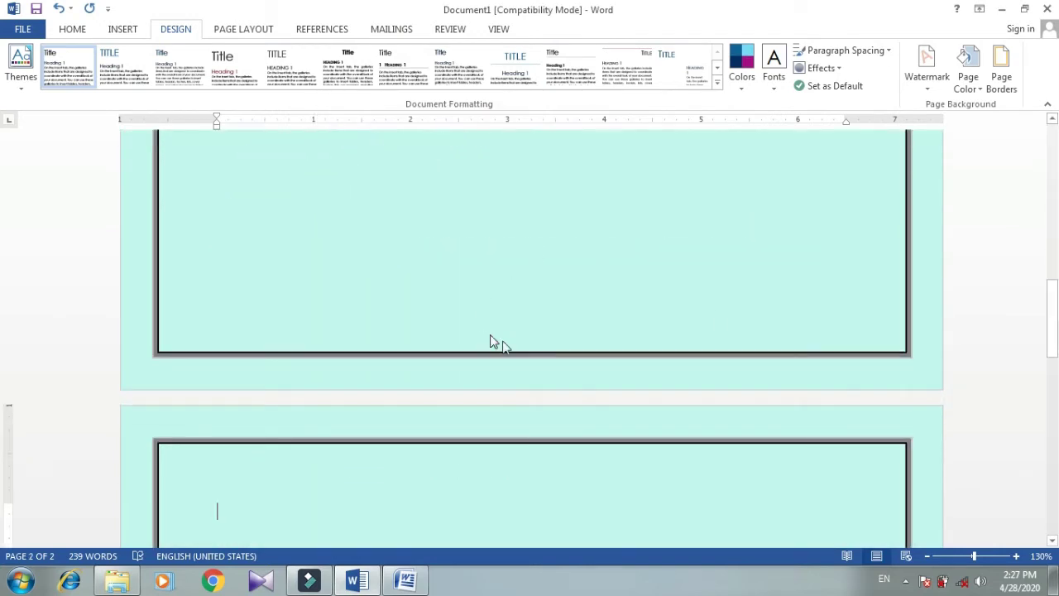
{"action": "scroll", "coordinate": [653, 307], "scroll_direction": "up", "scroll_amount": 5}
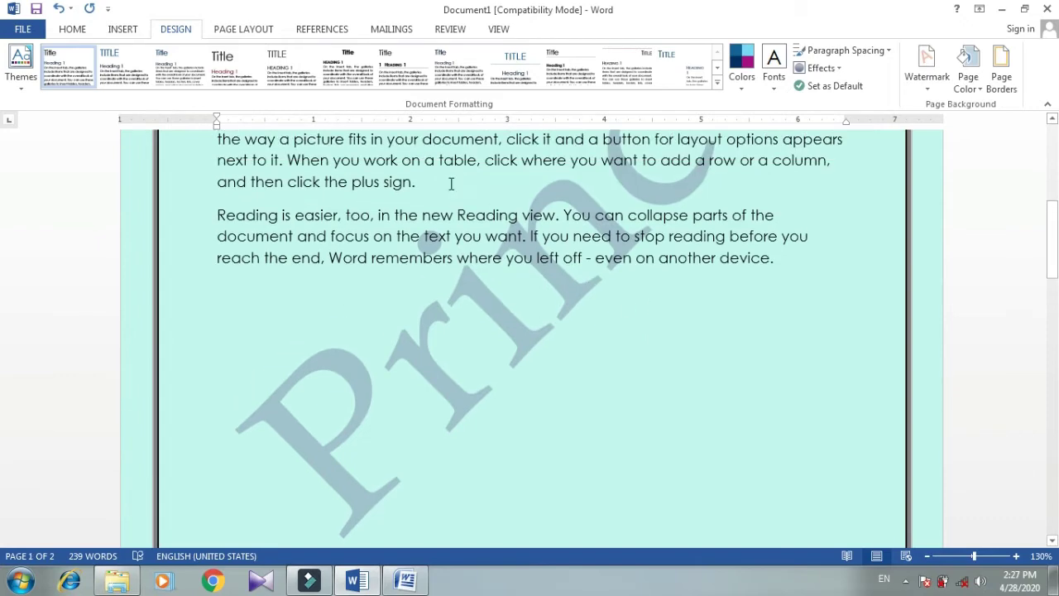
{"action": "scroll", "coordinate": [452, 184], "scroll_direction": "up", "scroll_amount": 5}
{"action": "left_click", "coordinate": [244, 29]}
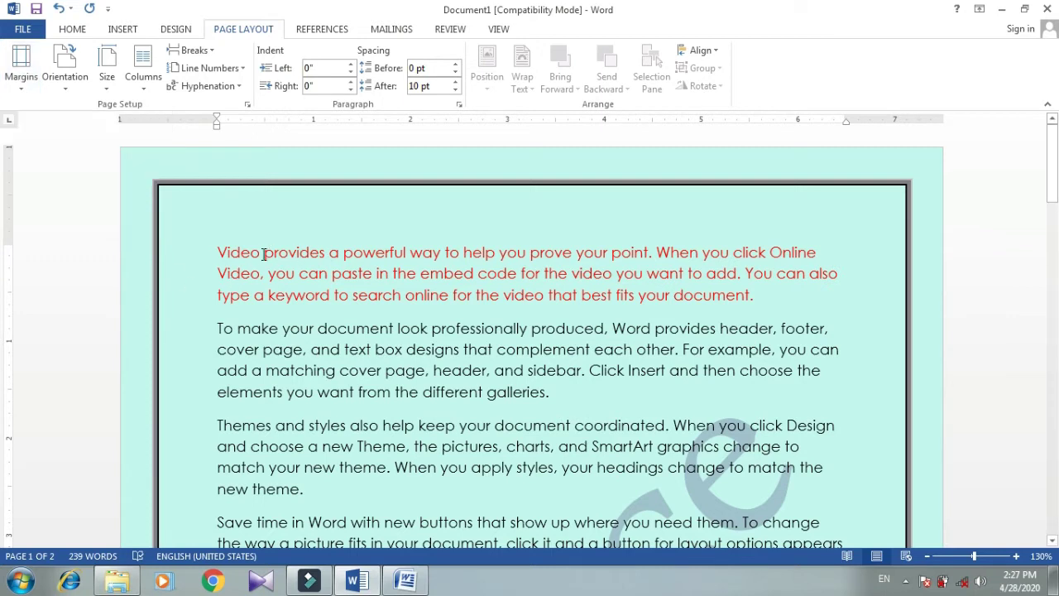
- Select the red paragraph's opening lines and apply Narrow 0.5-inch margins
{"action": "left_click", "coordinate": [211, 250]}
{"action": "left_click_drag", "start_coordinate": [227, 259], "coordinate": [351, 308]}
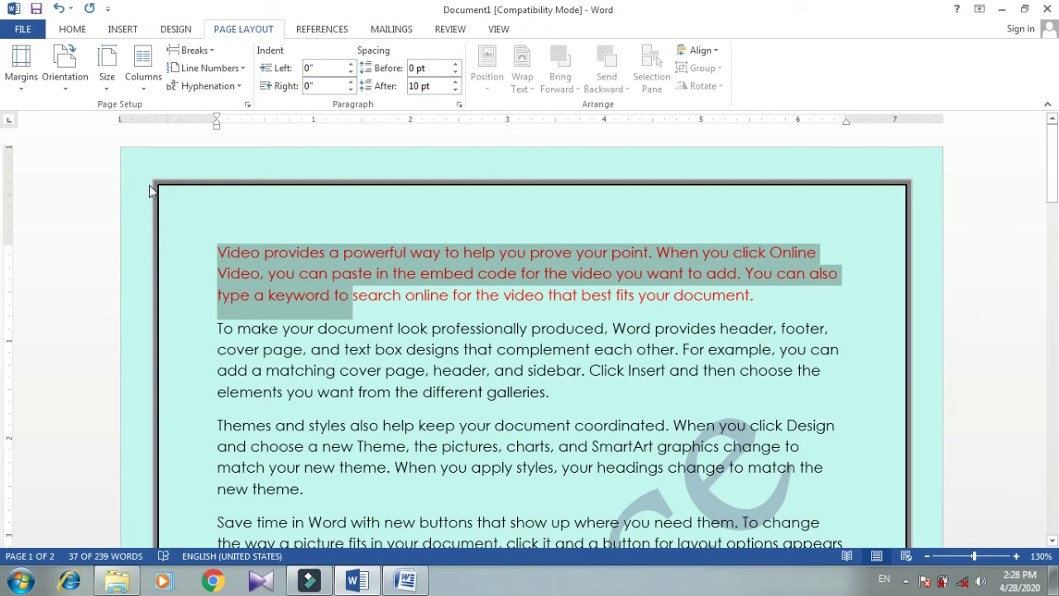
{"action": "left_click", "coordinate": [31, 75]}
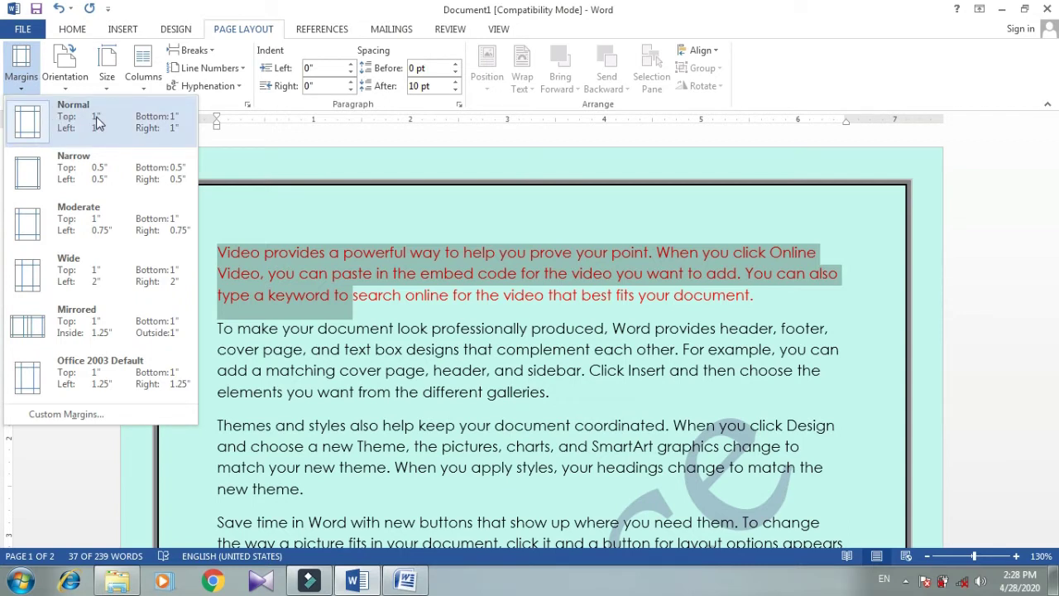
{"action": "left_click", "coordinate": [104, 179]}
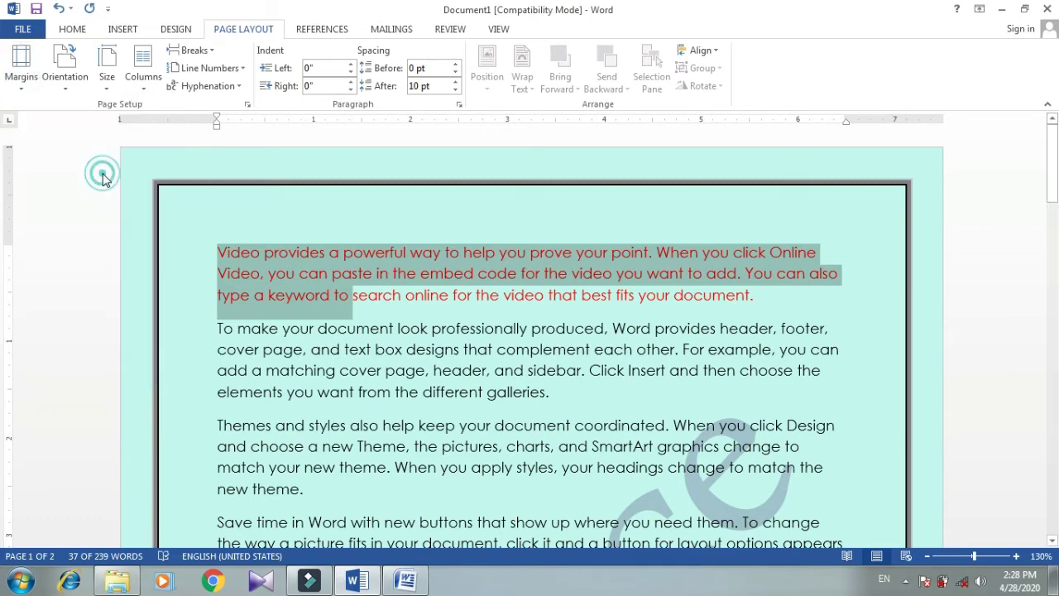
- Check the 0.5" values in Page Setup, cancel, and clear the selection
{"action": "left_click", "coordinate": [21, 66]}
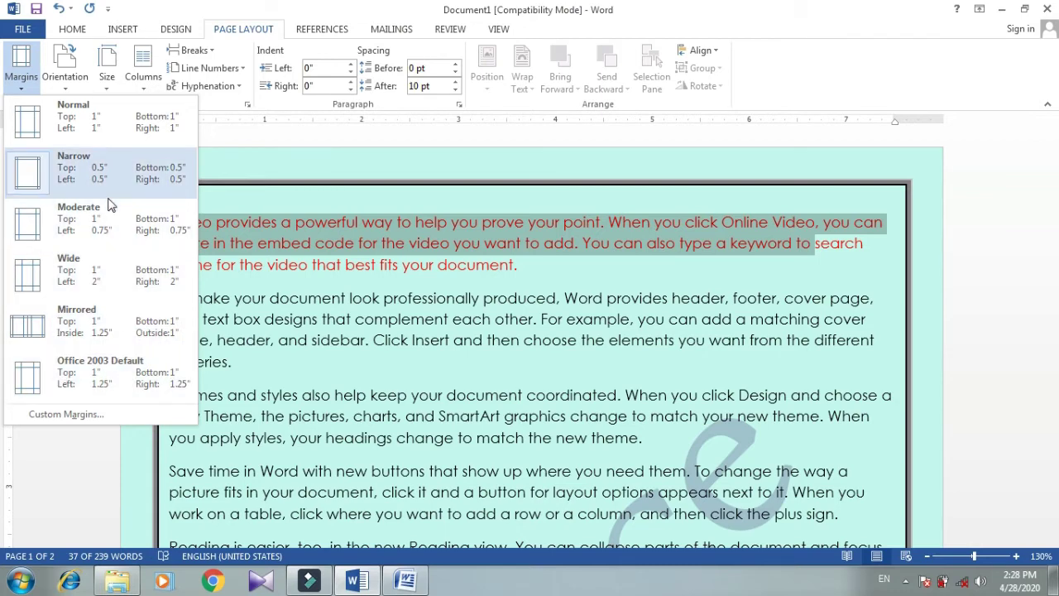
{"action": "left_click", "coordinate": [51, 414]}
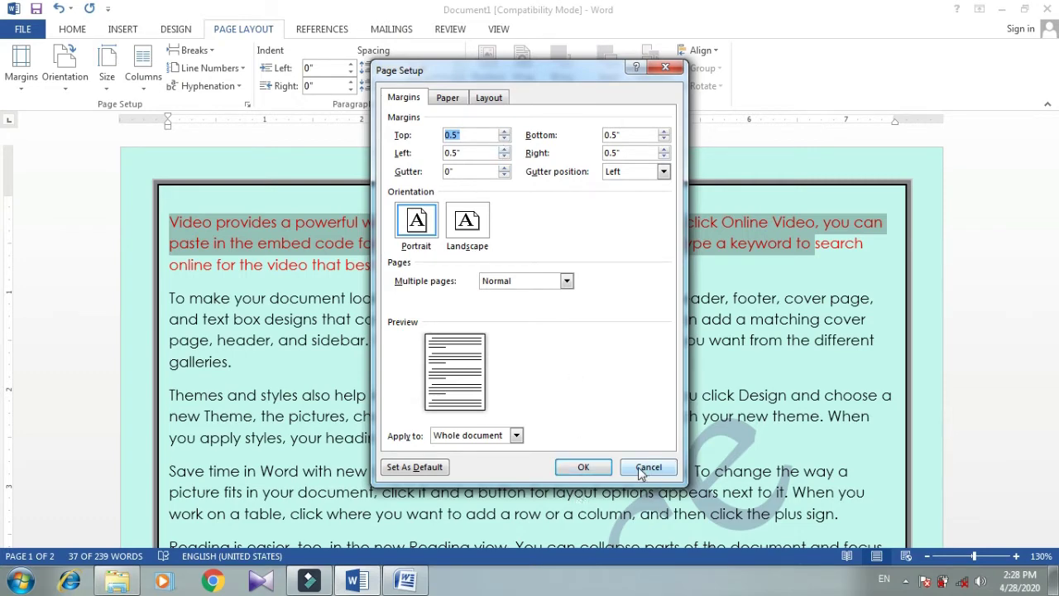
{"action": "left_click", "coordinate": [647, 468]}
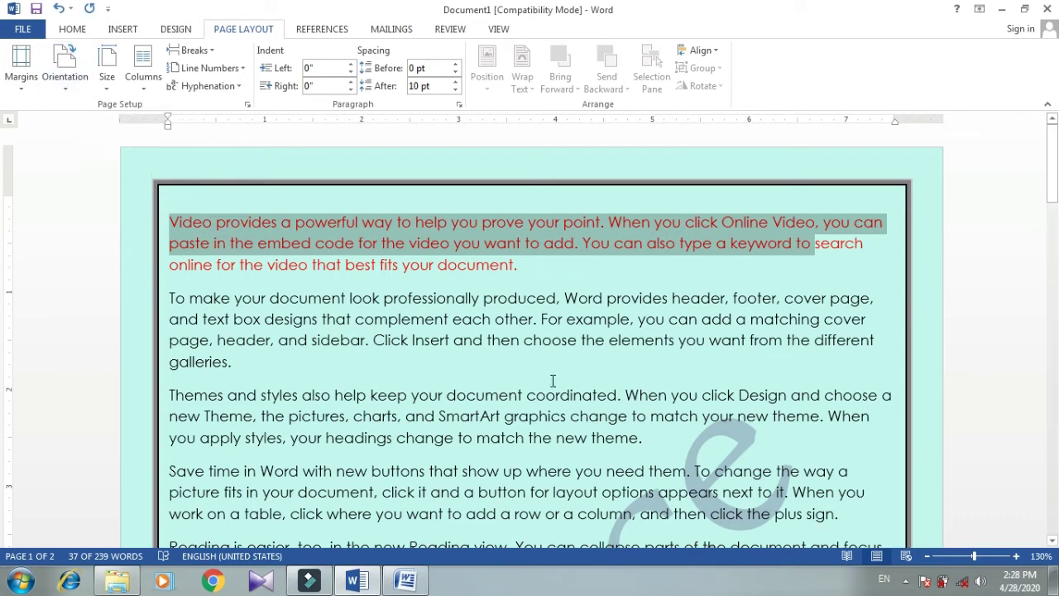
{"action": "left_click", "coordinate": [664, 316]}
{"action": "scroll", "coordinate": [667, 310], "scroll_direction": "down", "scroll_amount": 3}
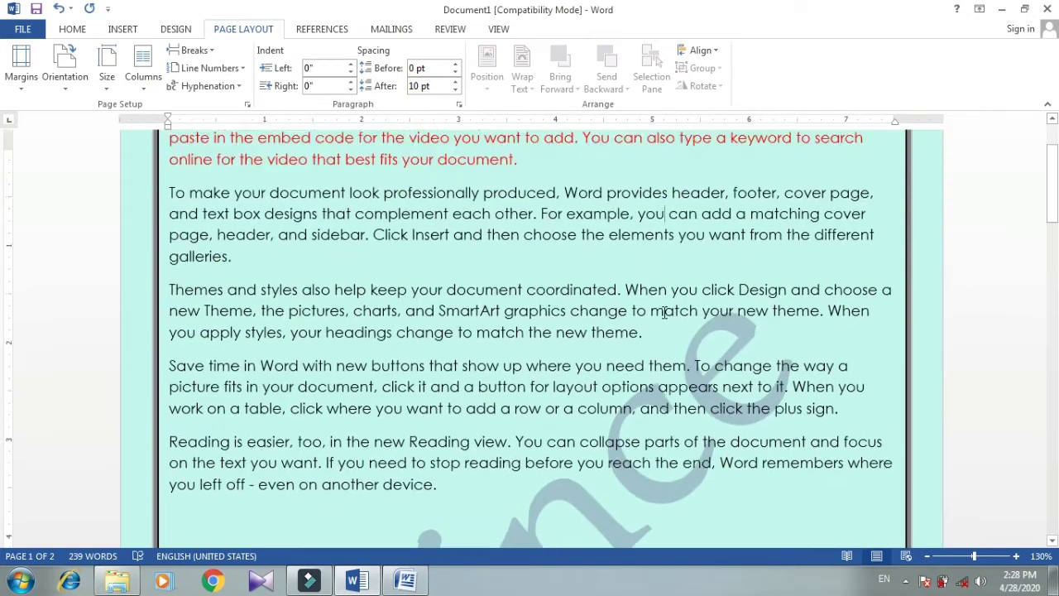
{"action": "scroll", "coordinate": [665, 312], "scroll_direction": "up", "scroll_amount": 3}
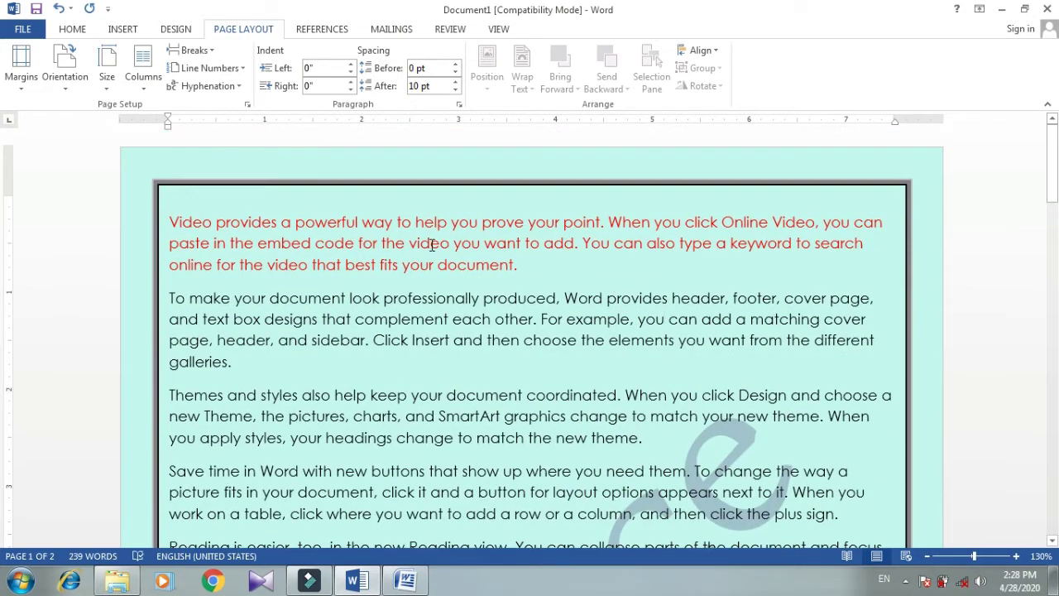
{"action": "left_click", "coordinate": [68, 67]}
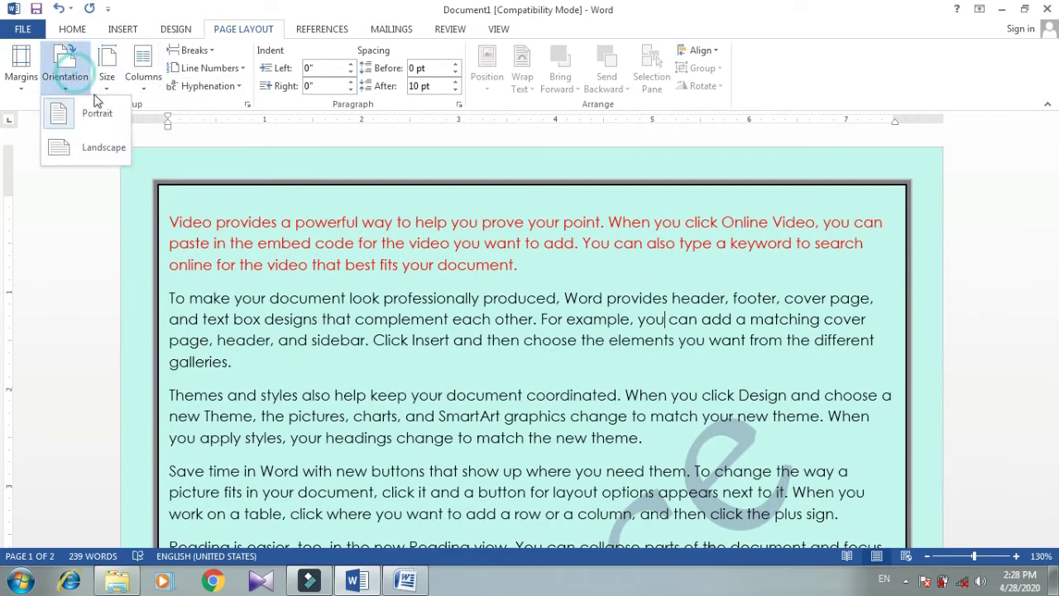
{"action": "left_click", "coordinate": [87, 151]}
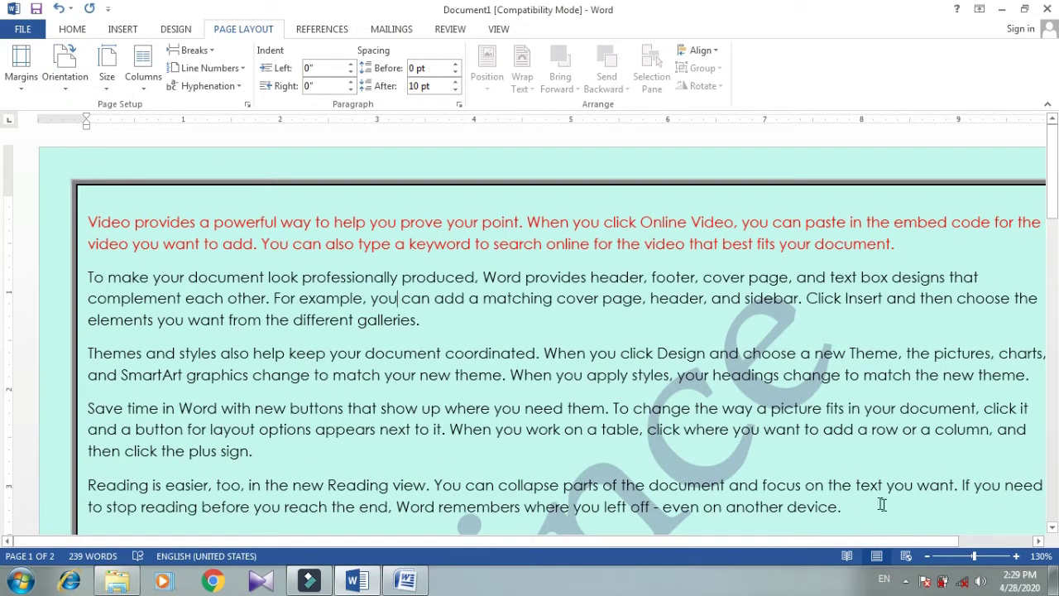
{"action": "left_click", "coordinate": [927, 556]}
{"action": "left_click", "coordinate": [927, 556]}
{"action": "left_click", "coordinate": [927, 556]}
{"action": "left_click", "coordinate": [927, 556]}
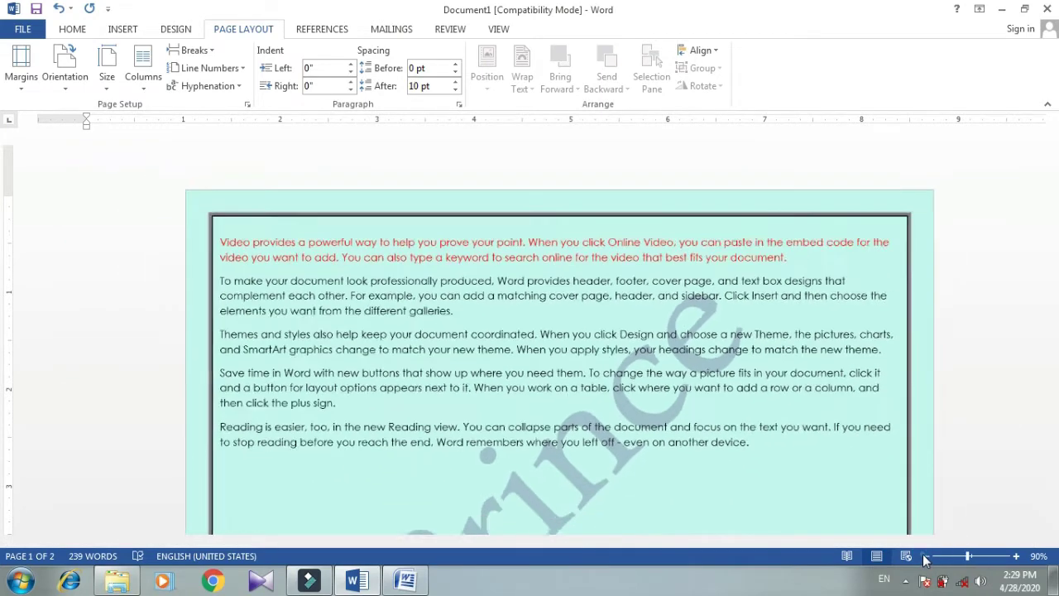
{"action": "left_click", "coordinate": [927, 556]}
{"action": "left_click", "coordinate": [927, 556]}
{"action": "left_click", "coordinate": [927, 556]}
{"action": "left_click", "coordinate": [927, 556]}
{"action": "scroll", "coordinate": [761, 422], "scroll_direction": "down", "scroll_amount": 3}
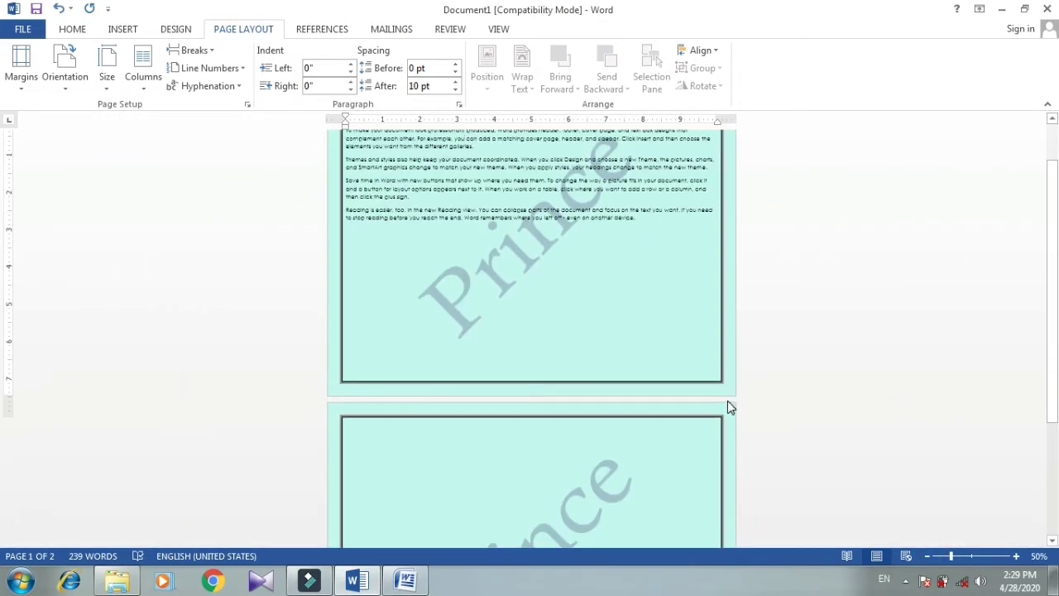
{"action": "scroll", "coordinate": [728, 404], "scroll_direction": "up", "scroll_amount": 2}
{"action": "scroll", "coordinate": [681, 357], "scroll_direction": "up", "scroll_amount": 1}
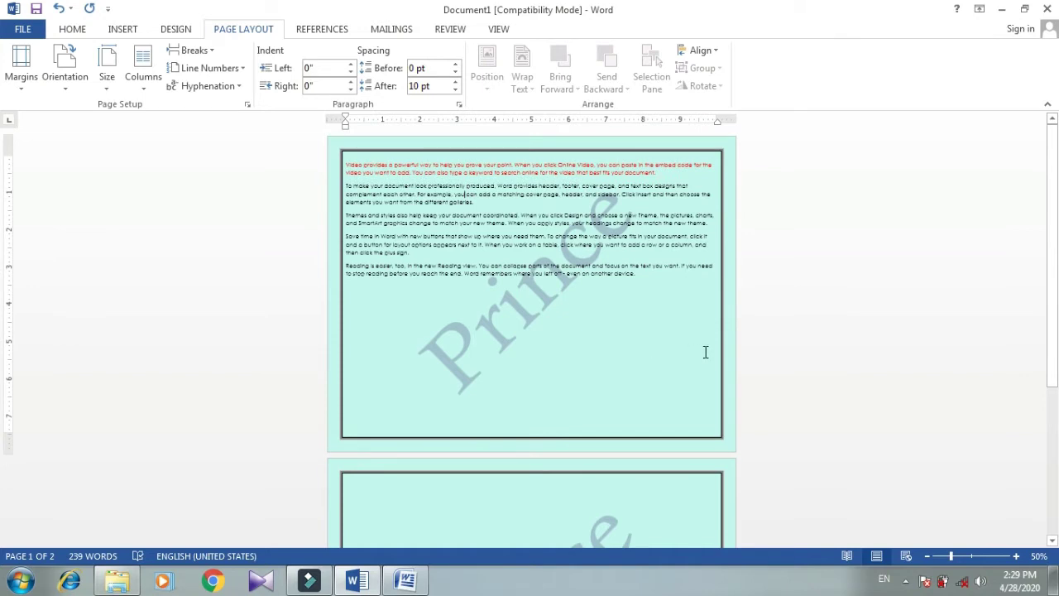
{"action": "left_click", "coordinate": [83, 66]}
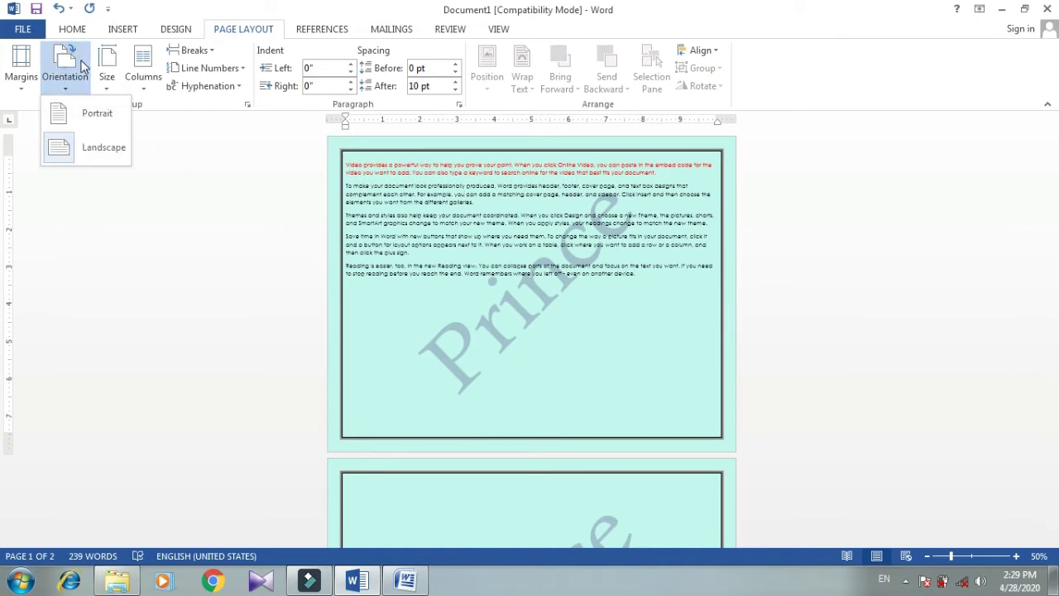
{"action": "left_click", "coordinate": [80, 116]}
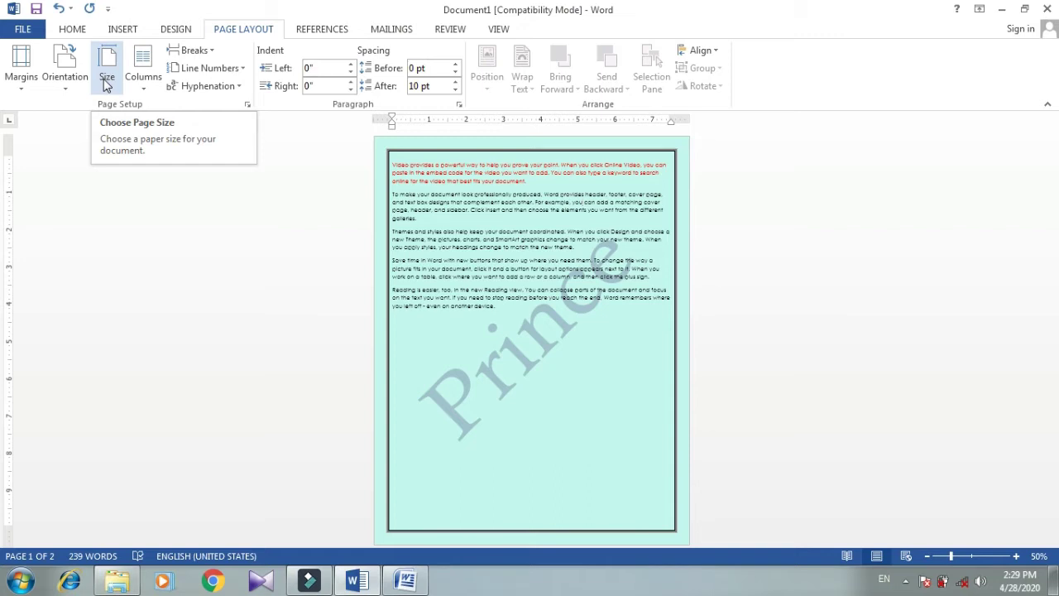
- Switch the paper size to A4 and zoom to about 98%
{"action": "left_click", "coordinate": [104, 80]}
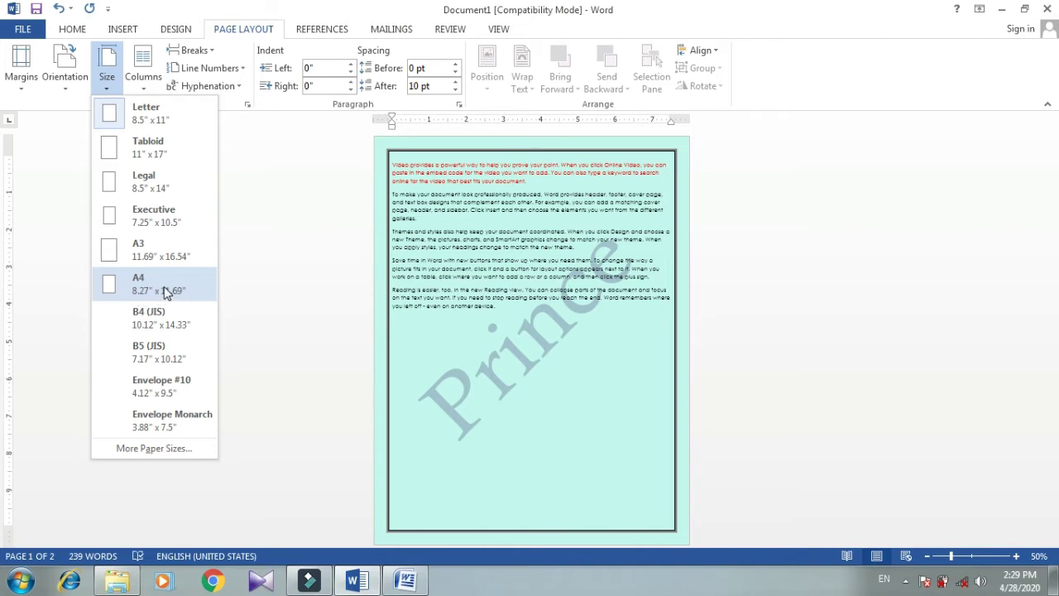
{"action": "left_click", "coordinate": [160, 293]}
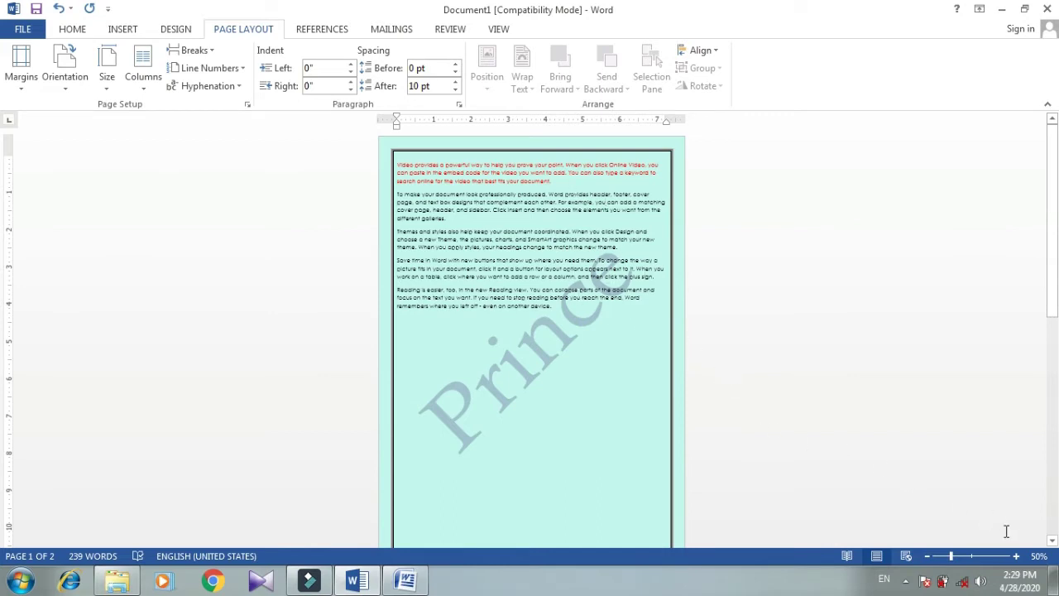
{"action": "left_click", "coordinate": [973, 557]}
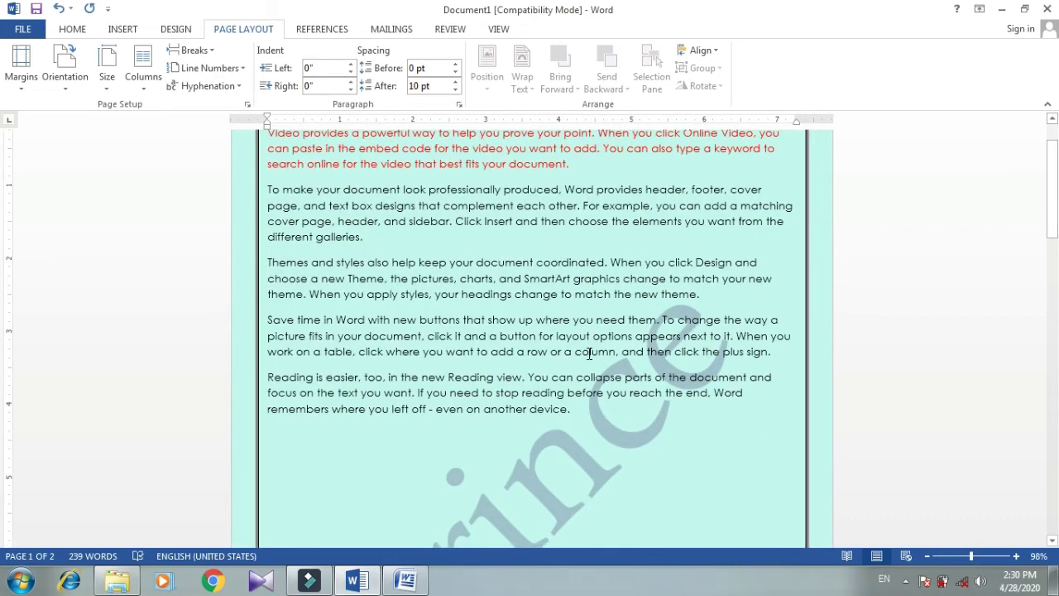
{"action": "scroll", "coordinate": [589, 353], "scroll_direction": "up", "scroll_amount": 2}
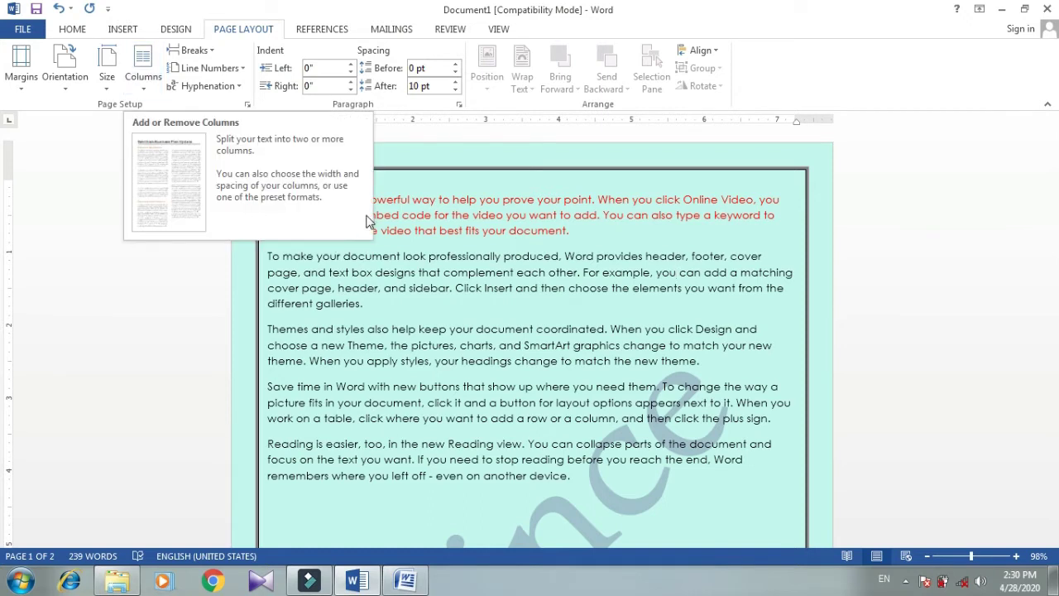
{"action": "left_click_drag", "start_coordinate": [267, 199], "coordinate": [367, 305]}
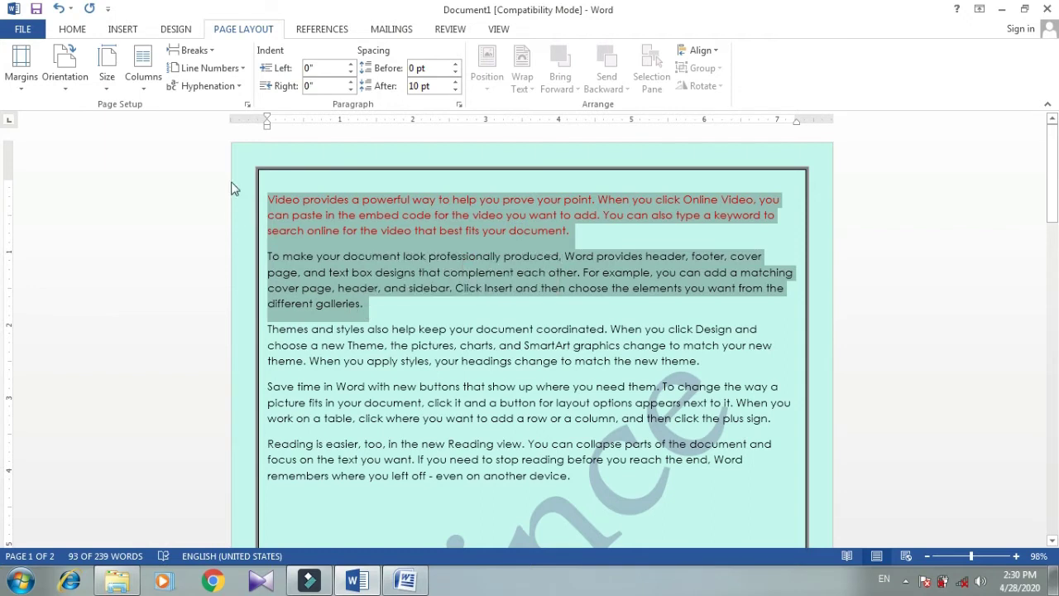
{"action": "left_click", "coordinate": [145, 73]}
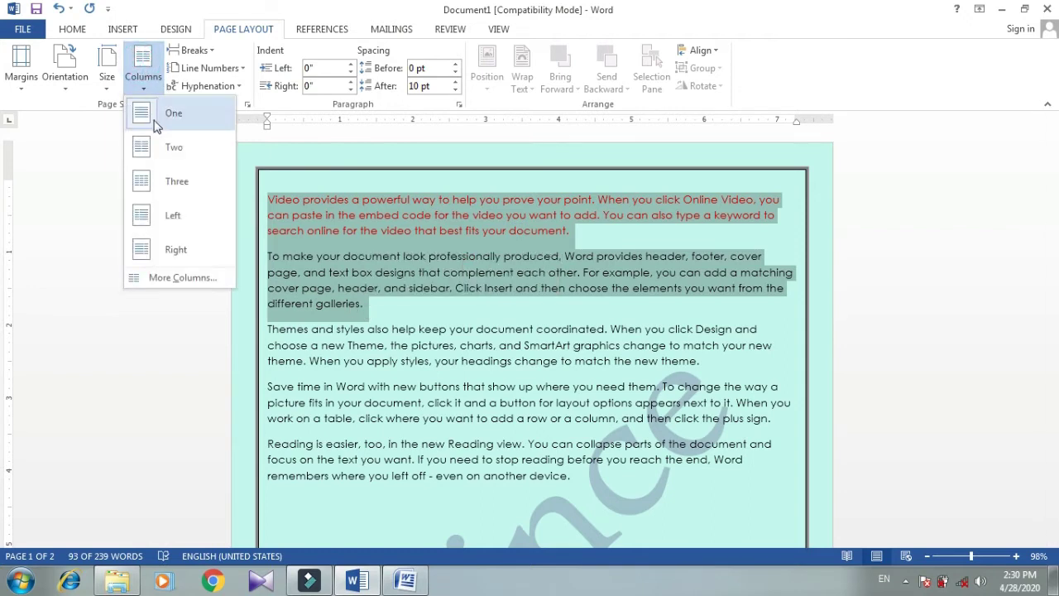
{"action": "left_click", "coordinate": [163, 178]}
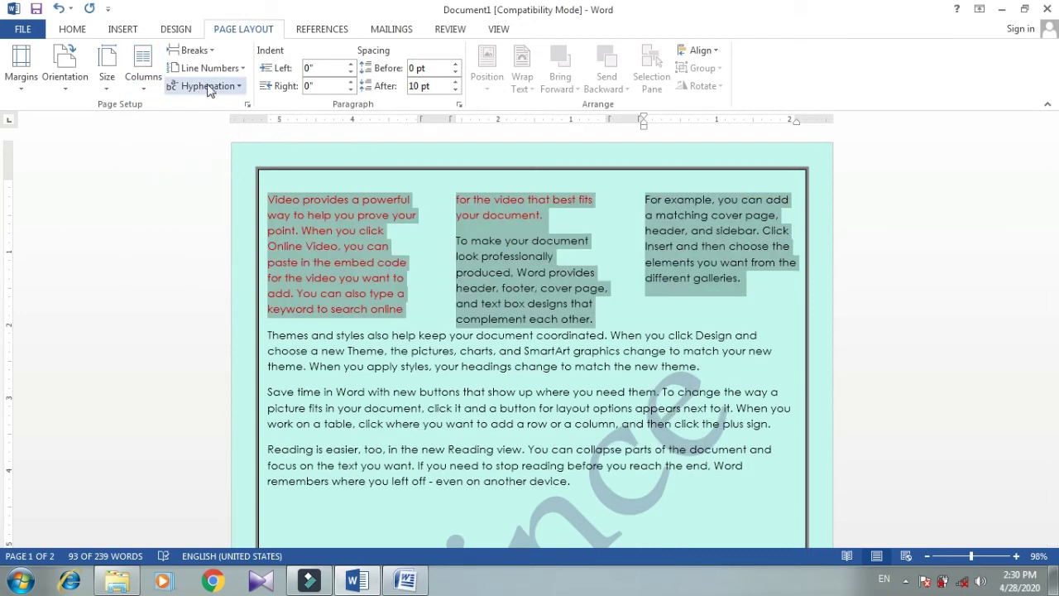
{"action": "left_click", "coordinate": [149, 73]}
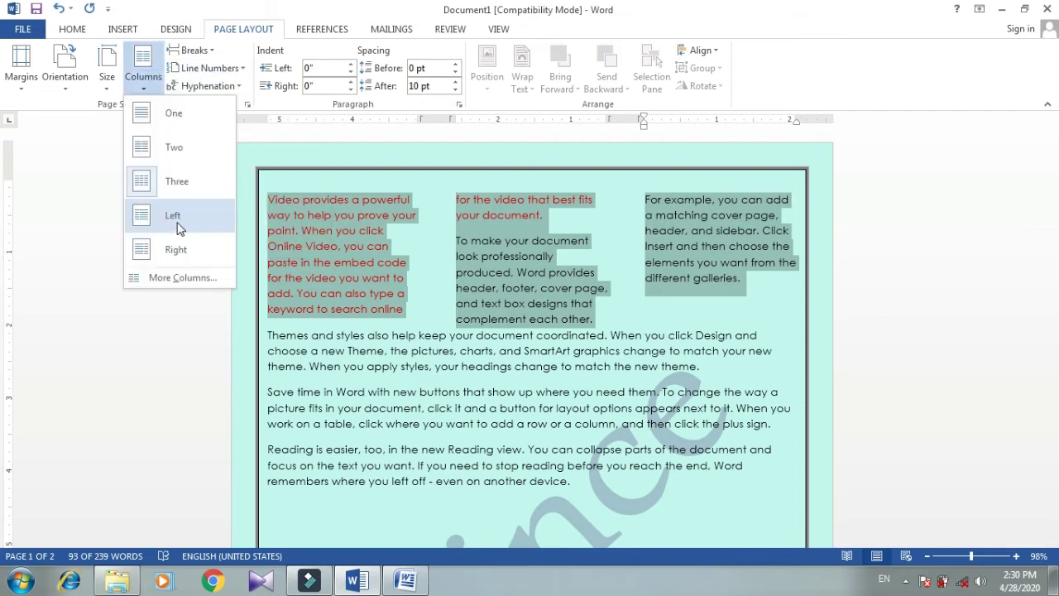
{"action": "left_click", "coordinate": [175, 220]}
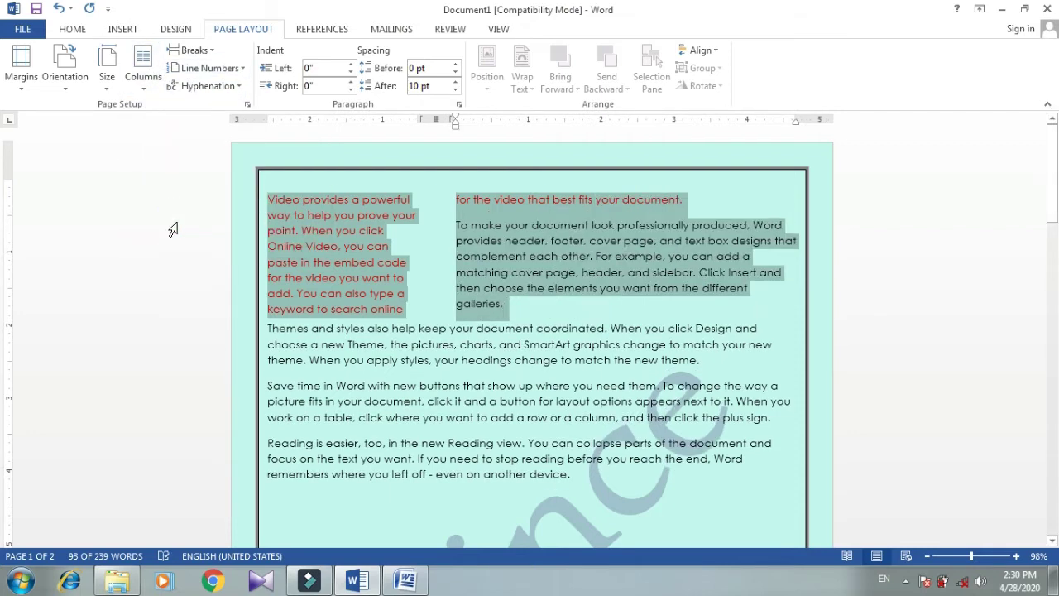
{"action": "left_click", "coordinate": [147, 77]}
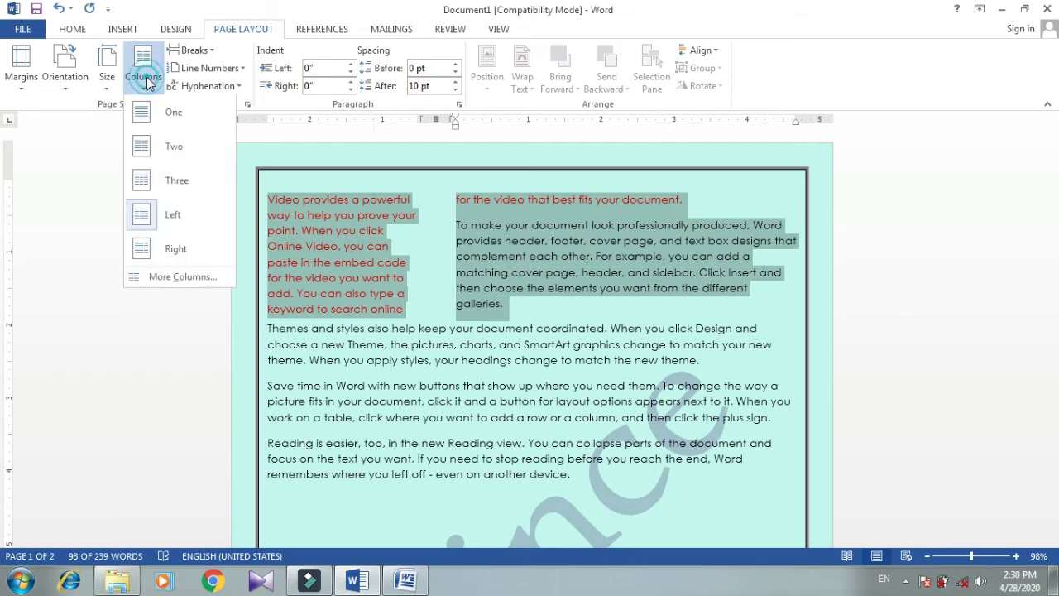
{"action": "left_click", "coordinate": [165, 116]}
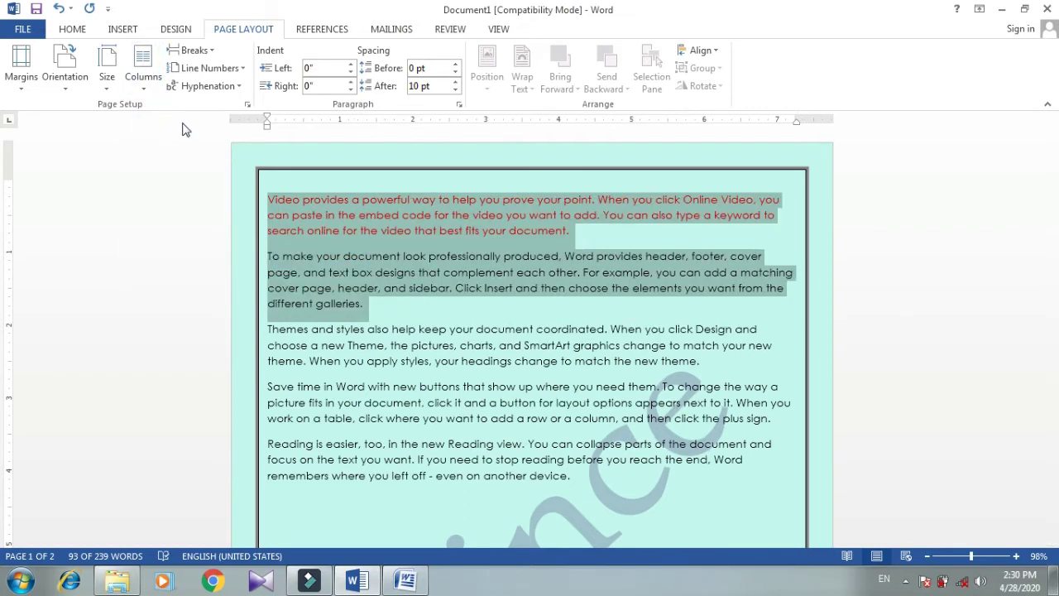
- Select the opening text through 'each other' and set it in three columns
{"action": "left_click", "coordinate": [206, 58]}
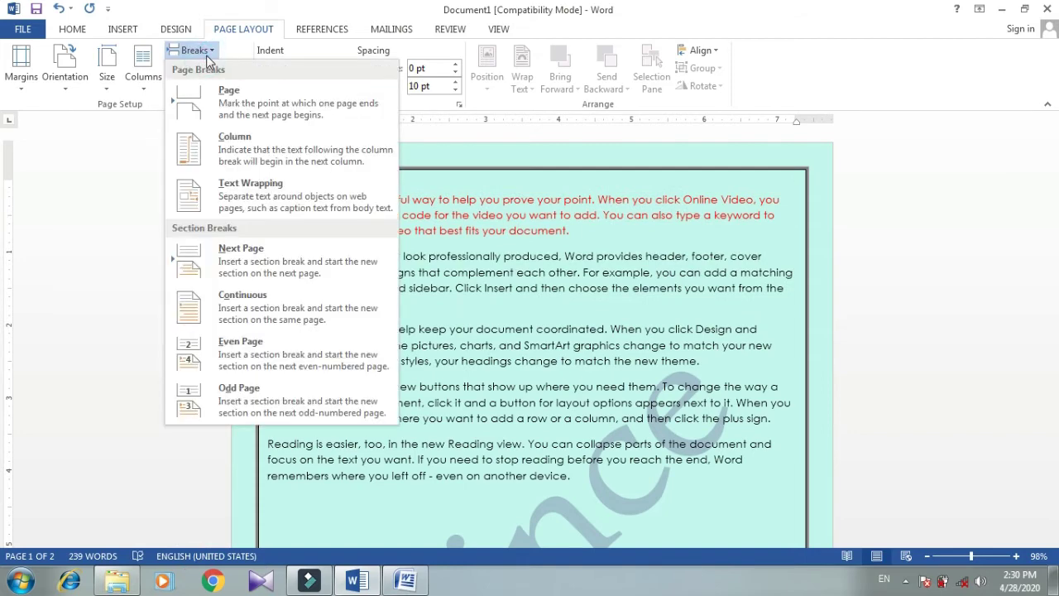
{"action": "left_click", "coordinate": [124, 30]}
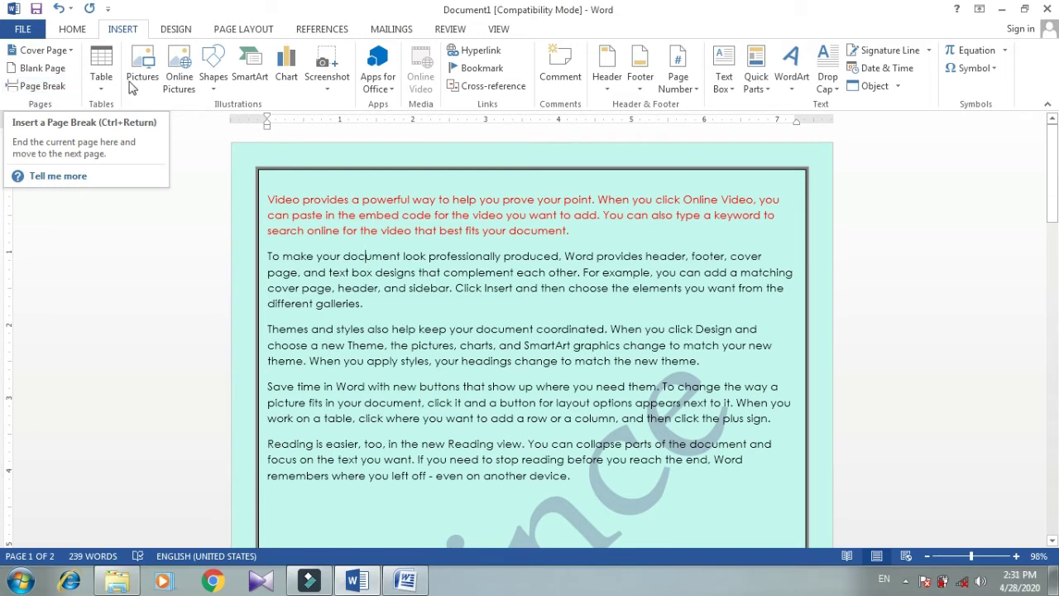
{"action": "left_click", "coordinate": [246, 31]}
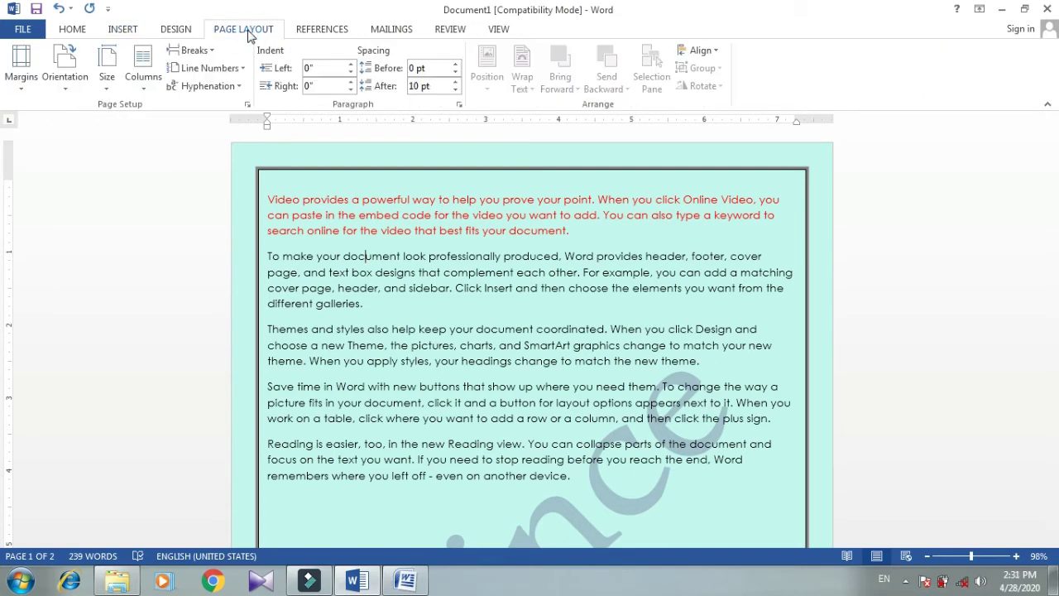
{"action": "left_click", "coordinate": [196, 53]}
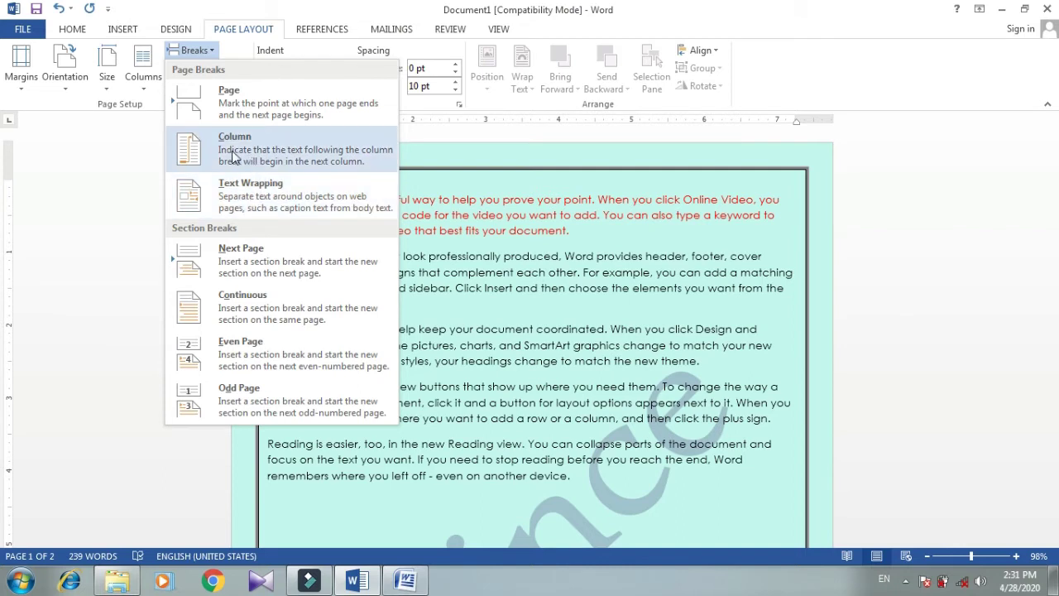
{"action": "left_click", "coordinate": [571, 227]}
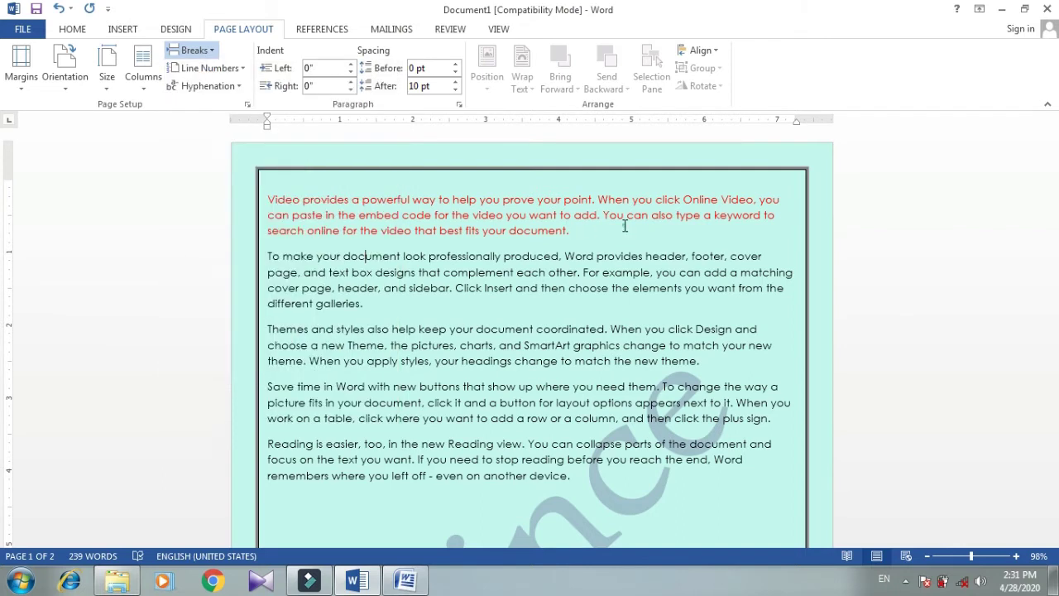
{"action": "left_click_drag", "start_coordinate": [271, 199], "coordinate": [578, 273]}
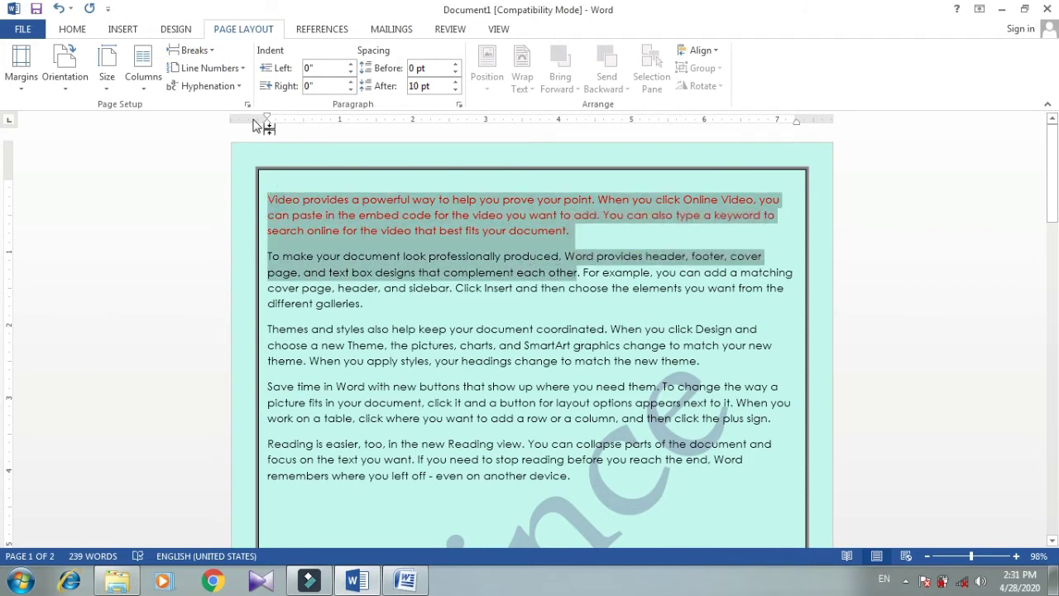
{"action": "left_click", "coordinate": [139, 76]}
{"action": "left_click", "coordinate": [172, 180]}
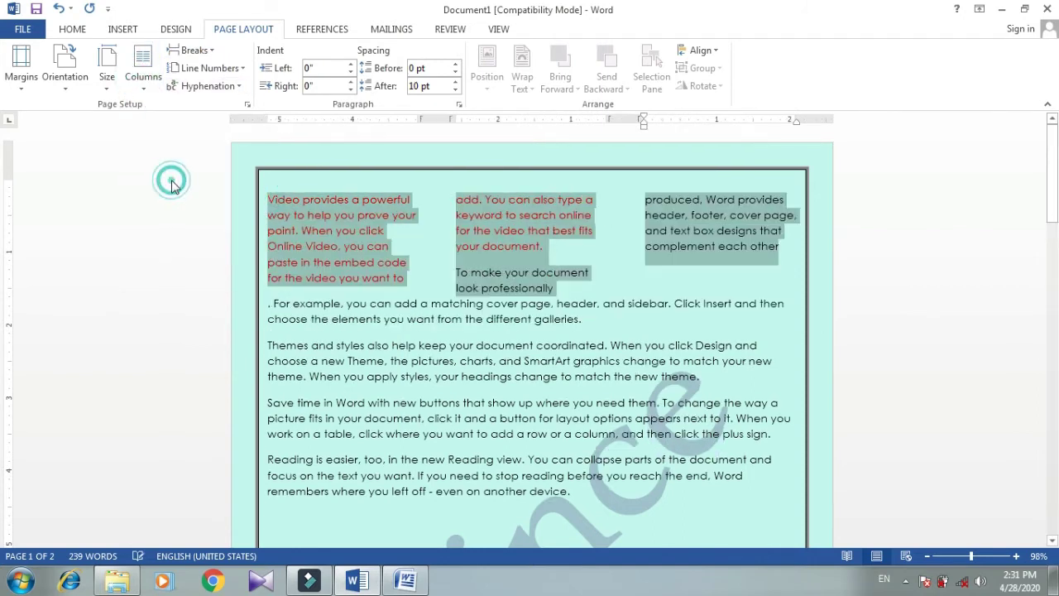
{"action": "left_click", "coordinate": [610, 207]}
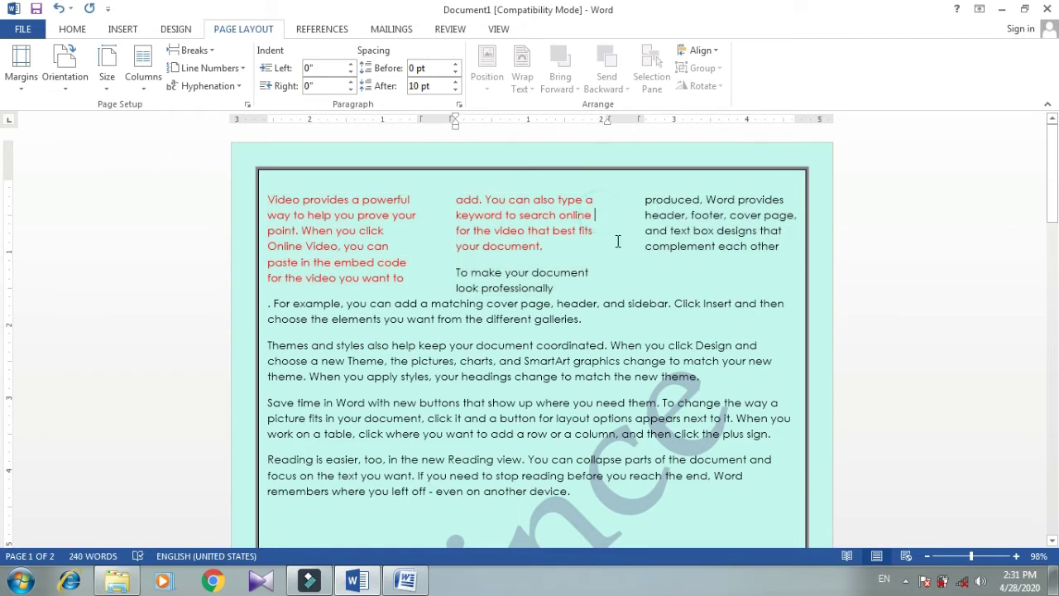
- Insert a column break after 'fits' and a line break after 'cover page,'
{"action": "left_click", "coordinate": [613, 240]}
{"action": "left_click", "coordinate": [594, 232]}
{"action": "left_click", "coordinate": [191, 50]}
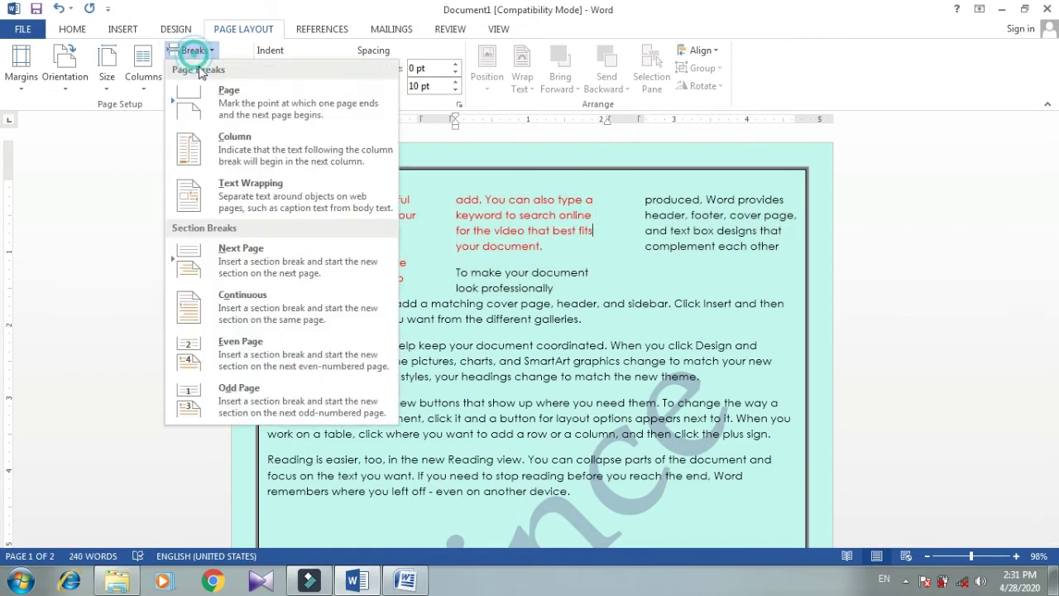
{"action": "left_click", "coordinate": [245, 138]}
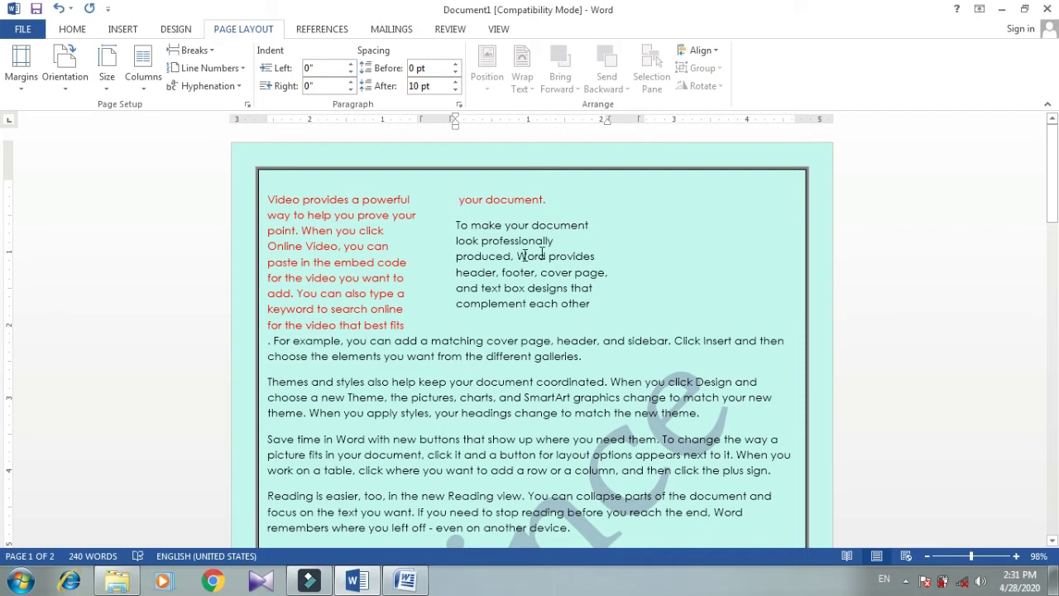
{"action": "left_click", "coordinate": [556, 340]}
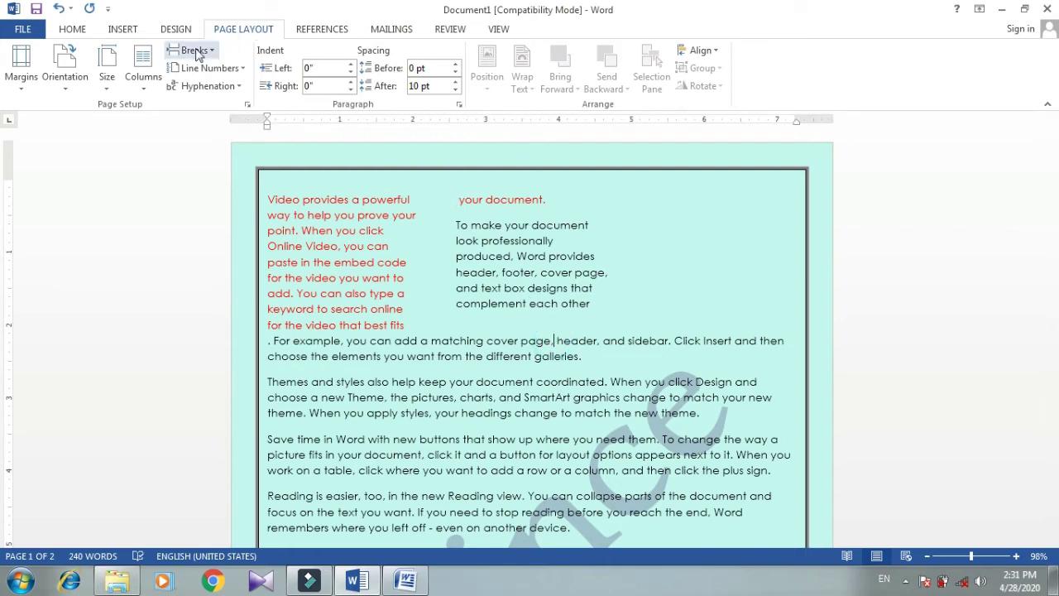
{"action": "left_click", "coordinate": [264, 193]}
{"action": "key", "text": "shift+Return"}
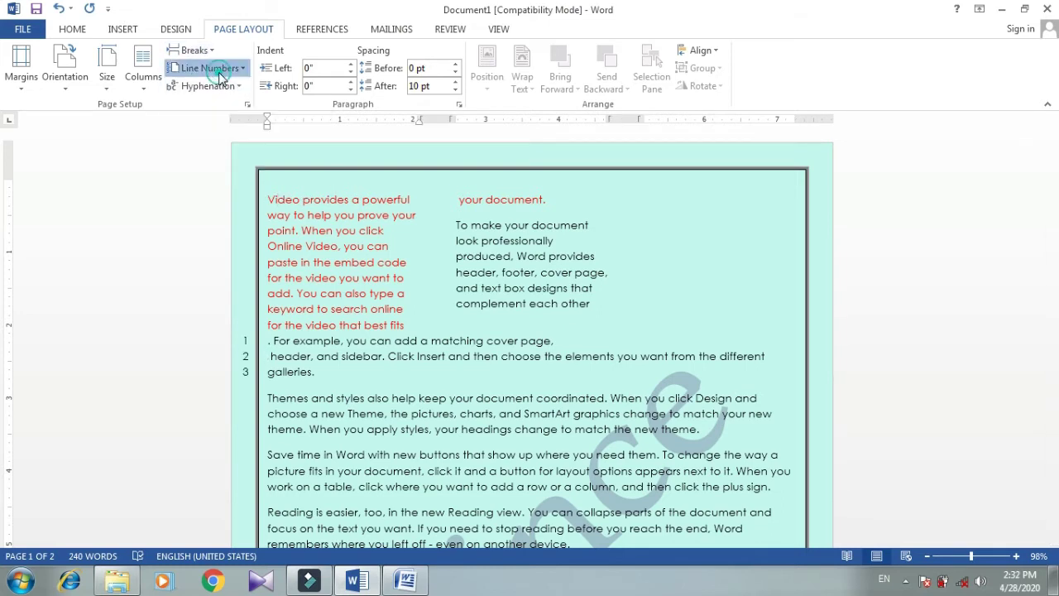
- Apply continuous line numbering, set the page border to None, and select the text from 'Video provides' down
{"action": "left_click", "coordinate": [220, 72]}
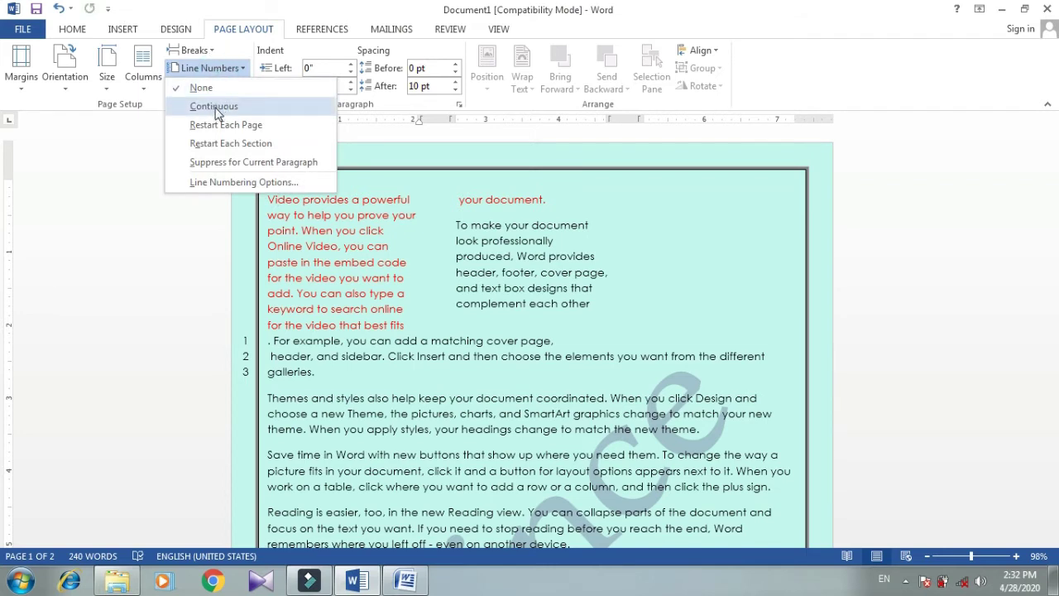
{"action": "left_click", "coordinate": [213, 106]}
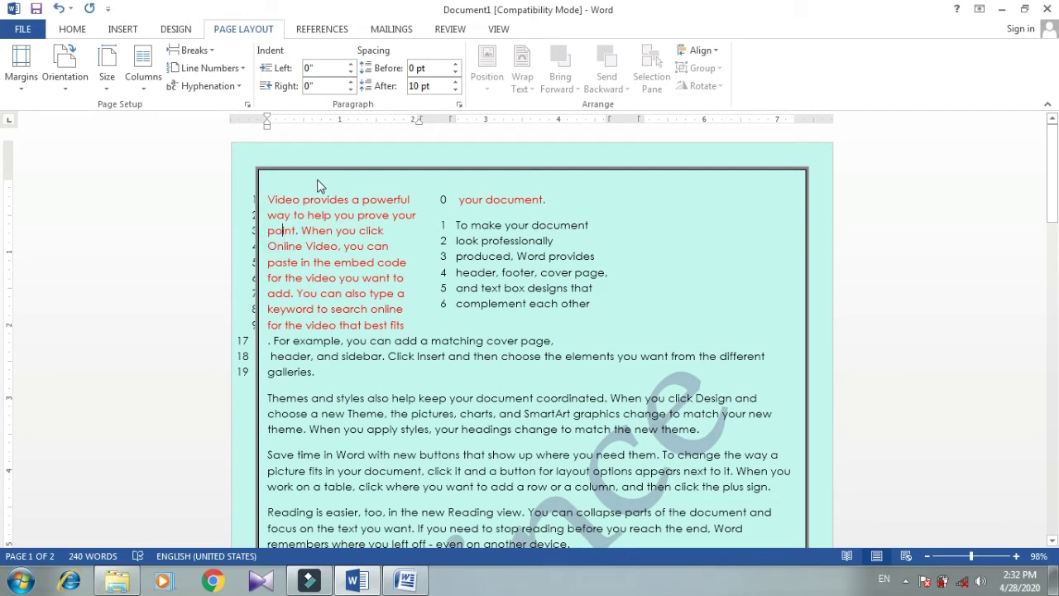
{"action": "left_click", "coordinate": [176, 29]}
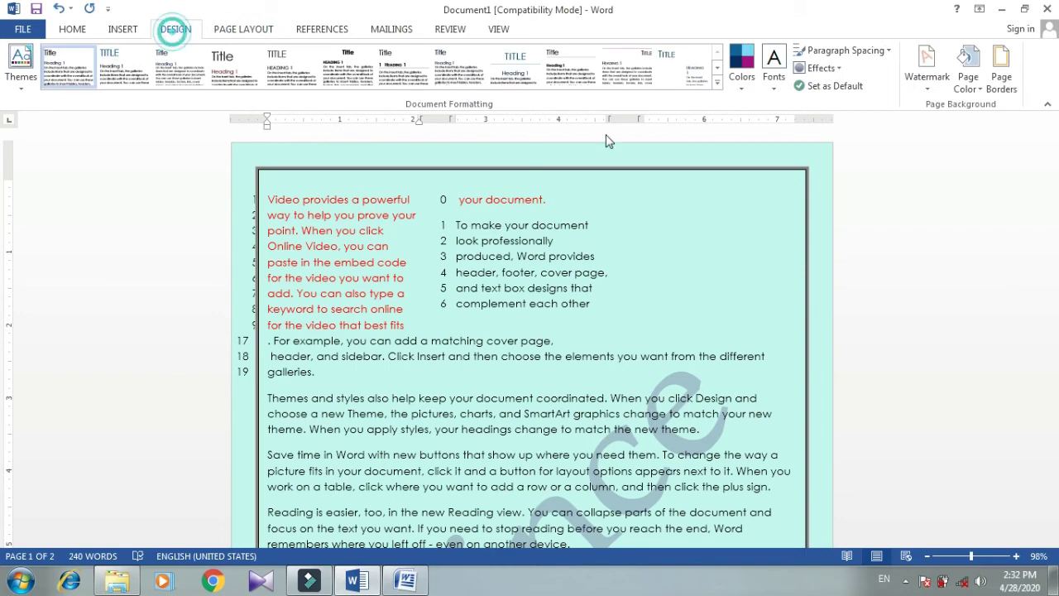
{"action": "left_click", "coordinate": [1002, 70]}
{"action": "left_click", "coordinate": [348, 192]}
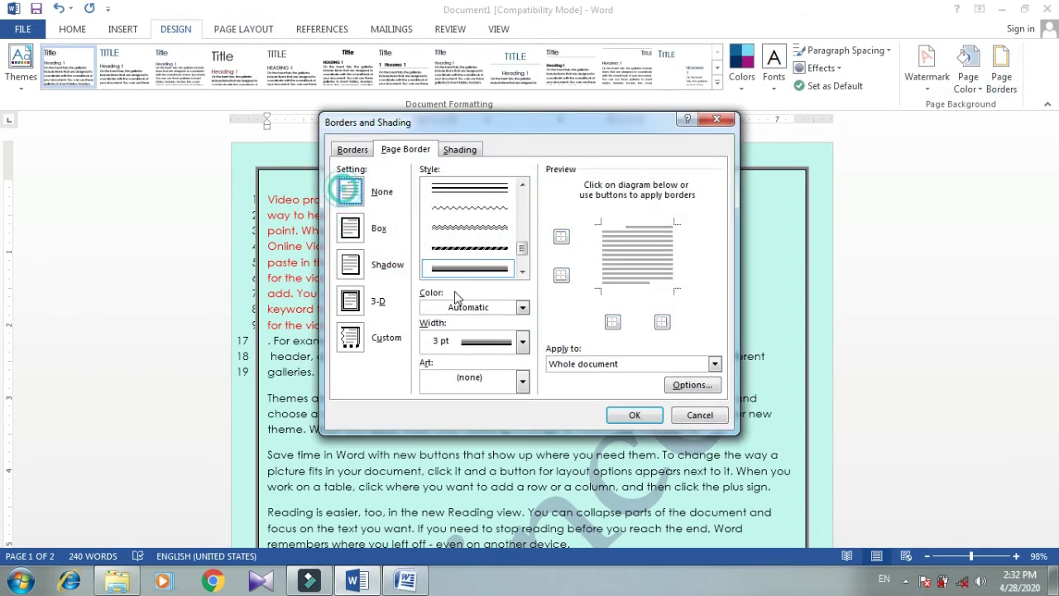
{"action": "left_click", "coordinate": [634, 416]}
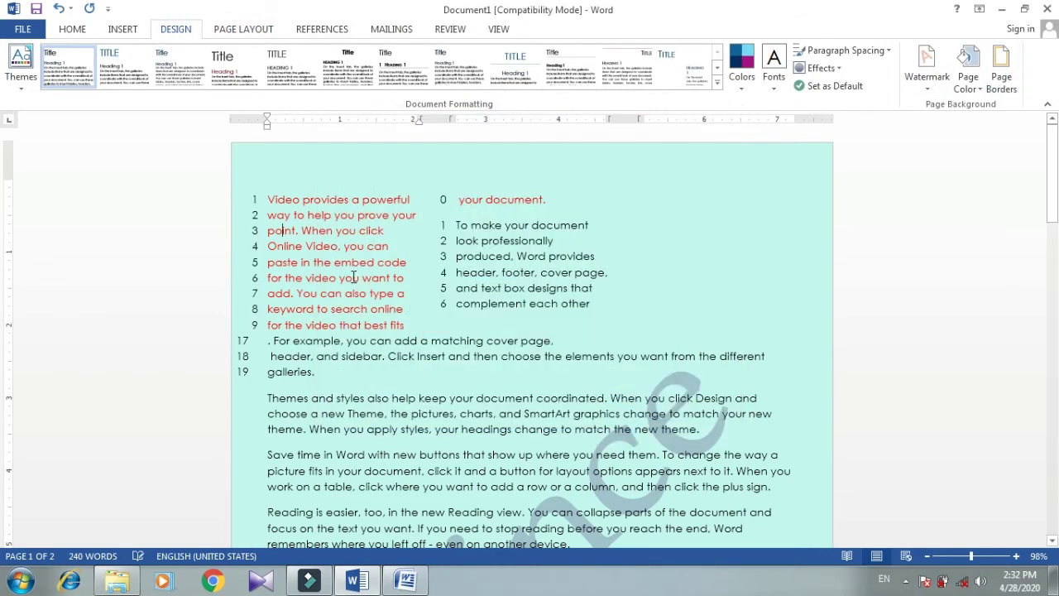
{"action": "left_click", "coordinate": [356, 279]}
{"action": "mouse_move", "coordinate": [268, 199]}
{"action": "left_mouse_down"}
{"action": "mouse_move", "coordinate": [372, 471]}
{"action": "mouse_move", "coordinate": [348, 172]}
{"action": "left_mouse_up"}
- Apply continuous line numbering to the selected text
{"action": "left_click", "coordinate": [225, 32]}
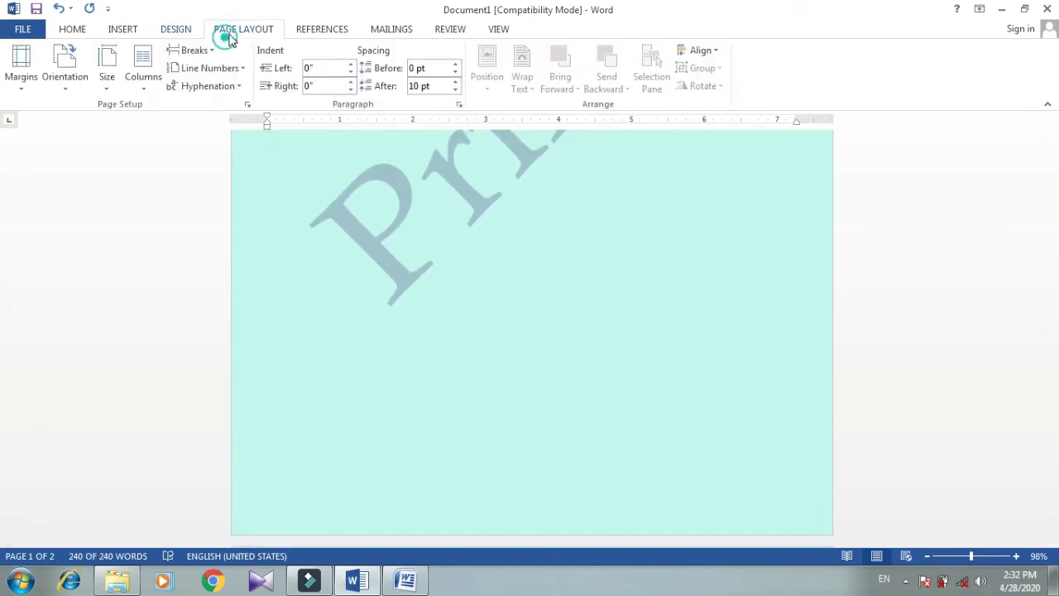
{"action": "left_click", "coordinate": [211, 69]}
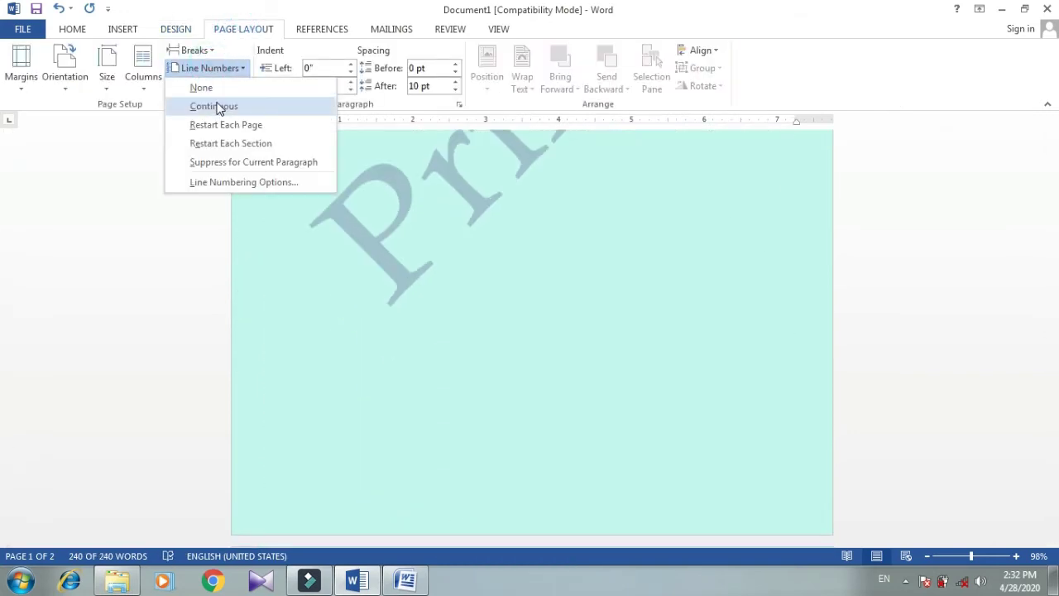
{"action": "left_click", "coordinate": [216, 106]}
{"action": "scroll", "coordinate": [323, 176], "scroll_direction": "up", "scroll_amount": 5}
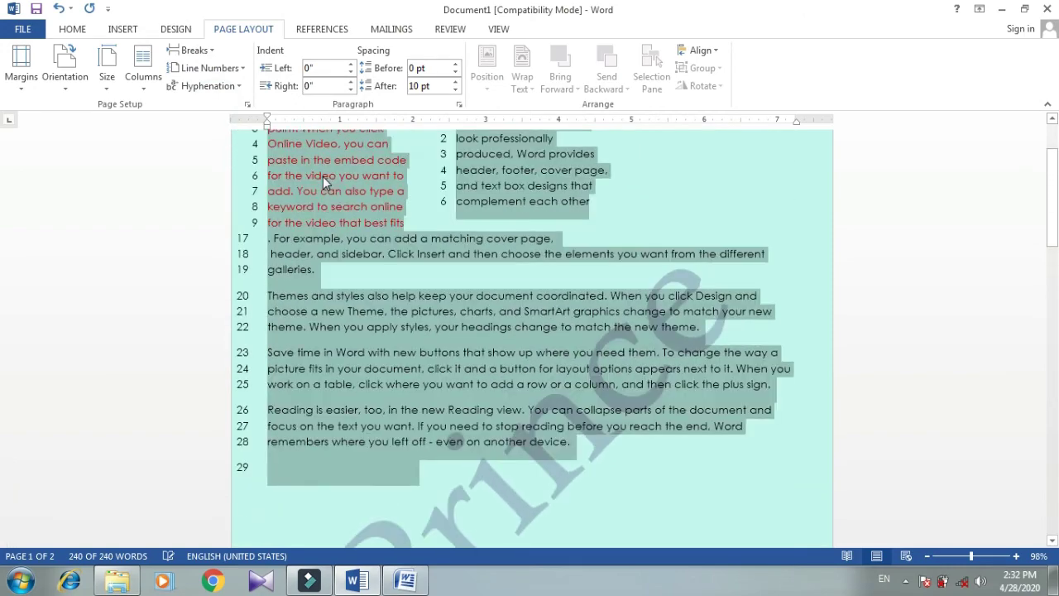
{"action": "scroll", "coordinate": [322, 176], "scroll_direction": "down", "scroll_amount": 2}
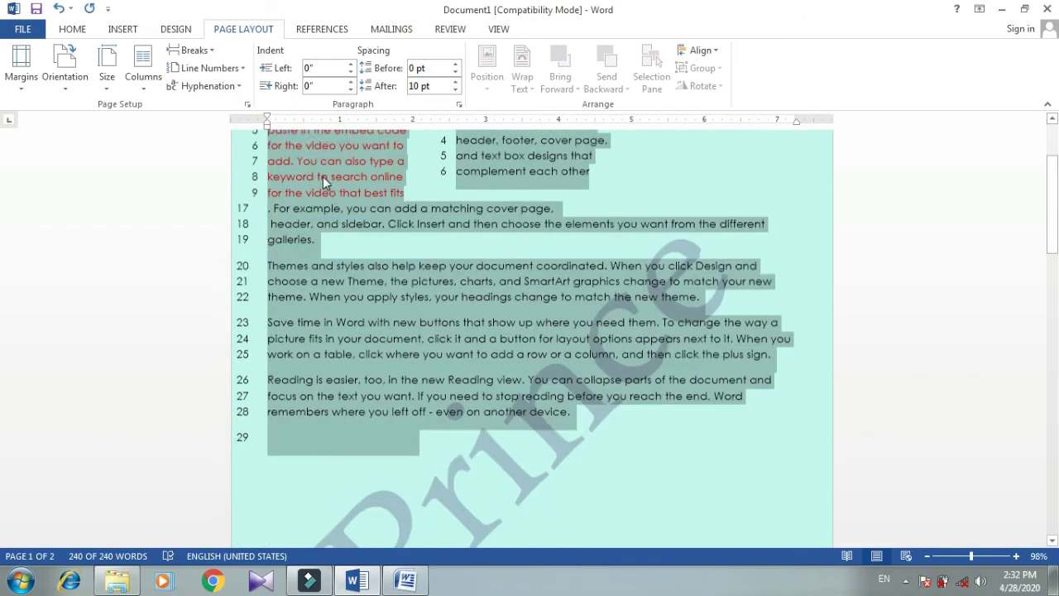
{"action": "scroll", "coordinate": [323, 176], "scroll_direction": "down", "scroll_amount": 1}
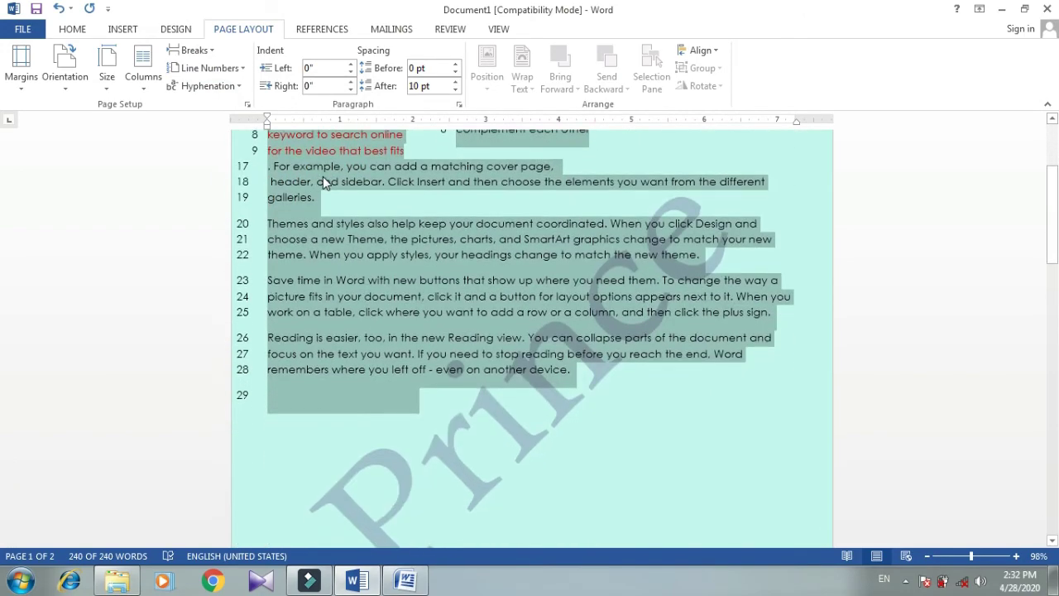
{"action": "scroll", "coordinate": [326, 197], "scroll_direction": "up", "scroll_amount": 2}
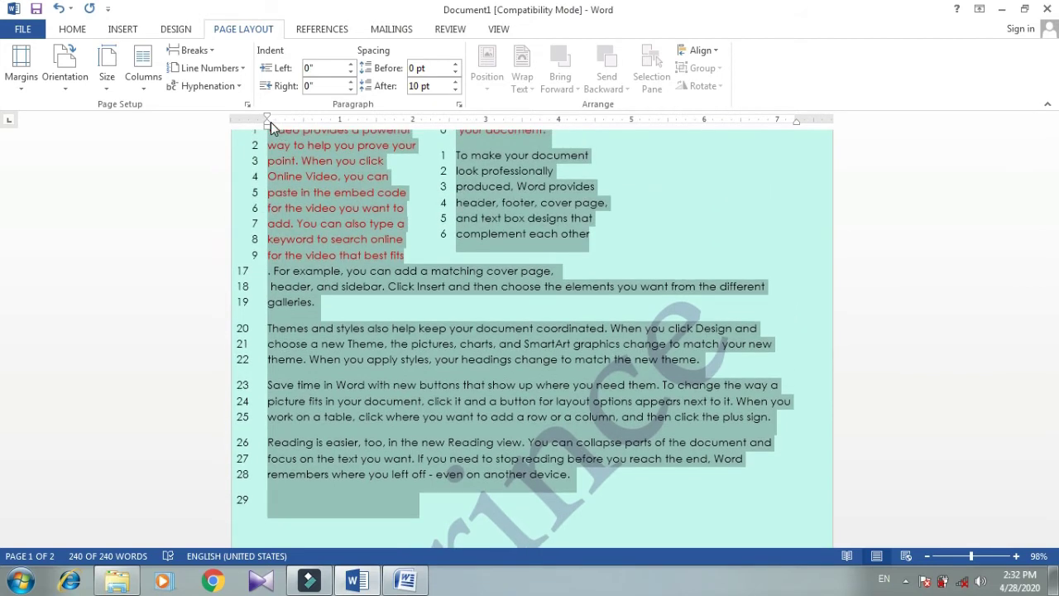
- Review the line numbering options without changing them and scroll through the numbered pages
{"action": "left_click", "coordinate": [231, 71]}
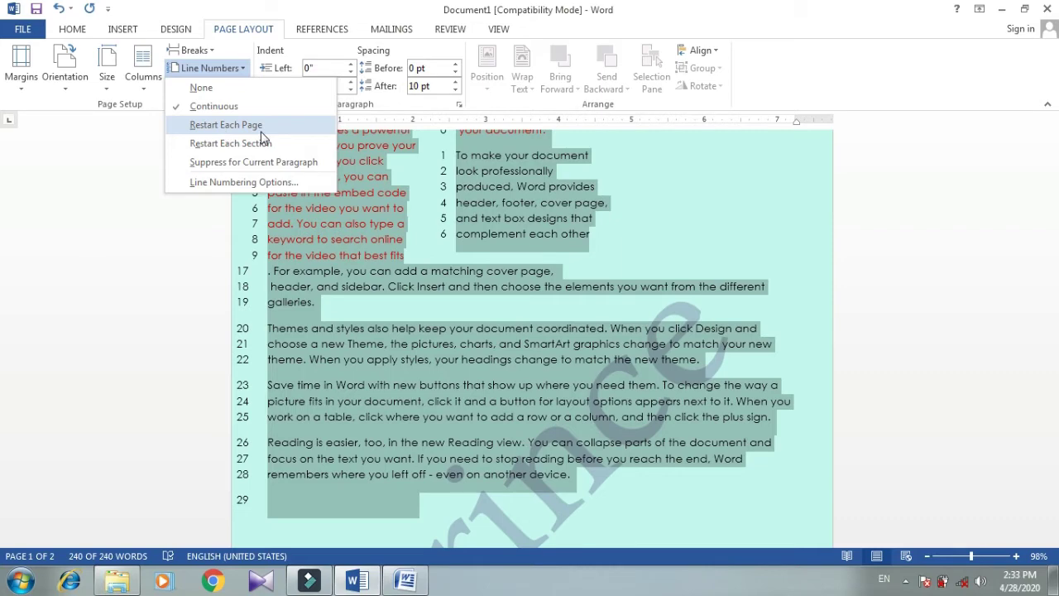
{"action": "left_click", "coordinate": [457, 302]}
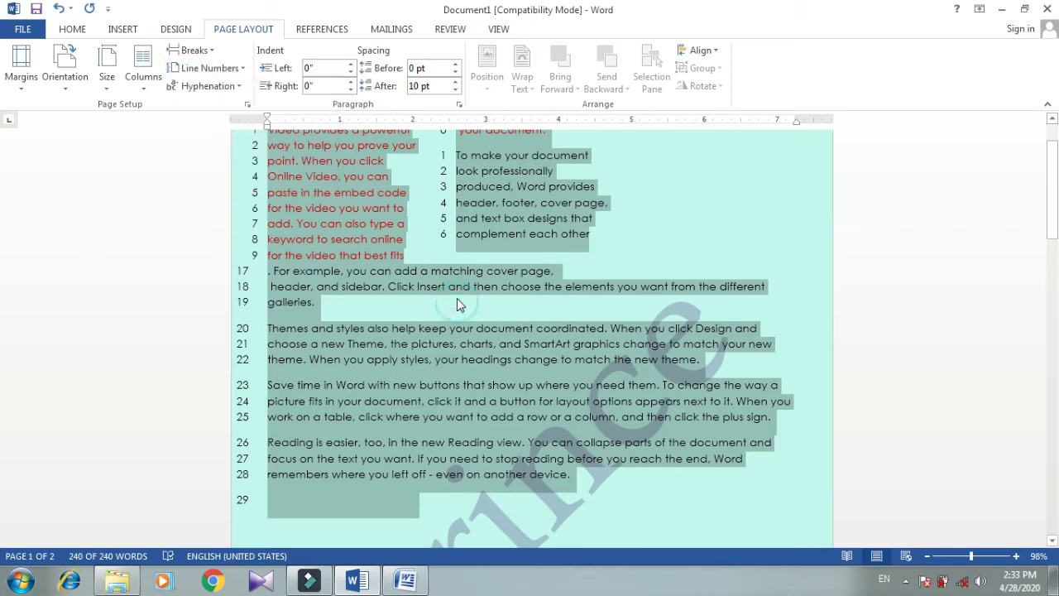
{"action": "scroll", "coordinate": [409, 324], "scroll_direction": "down", "scroll_amount": 2}
{"action": "scroll", "coordinate": [422, 314], "scroll_direction": "down", "scroll_amount": 3}
{"action": "scroll", "coordinate": [432, 303], "scroll_direction": "down", "scroll_amount": 1}
{"action": "scroll", "coordinate": [433, 303], "scroll_direction": "down", "scroll_amount": 4}
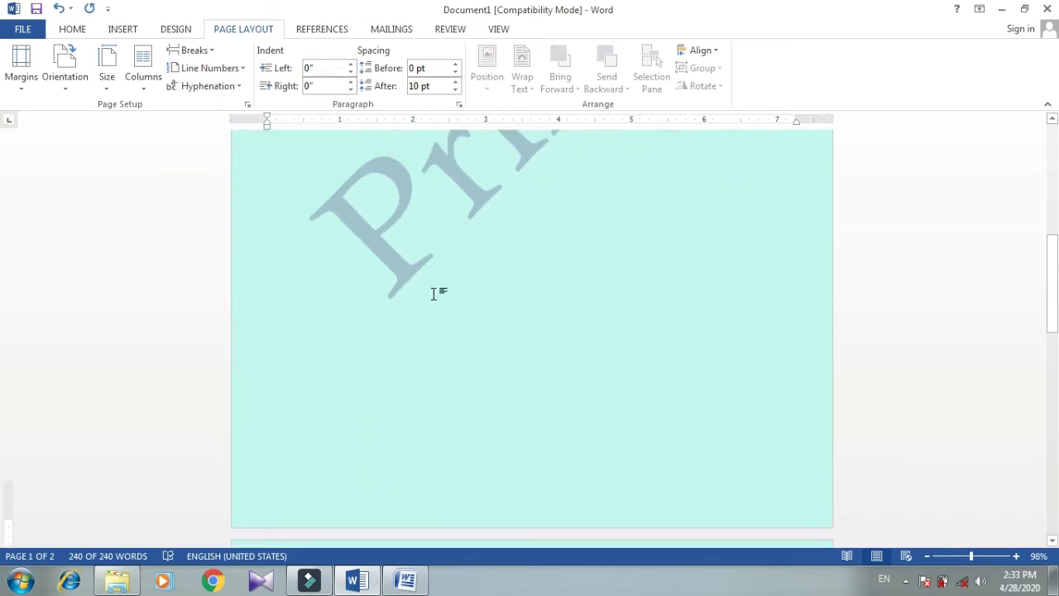
{"action": "scroll", "coordinate": [433, 298], "scroll_direction": "down", "scroll_amount": 4}
{"action": "scroll", "coordinate": [433, 294], "scroll_direction": "down", "scroll_amount": 4}
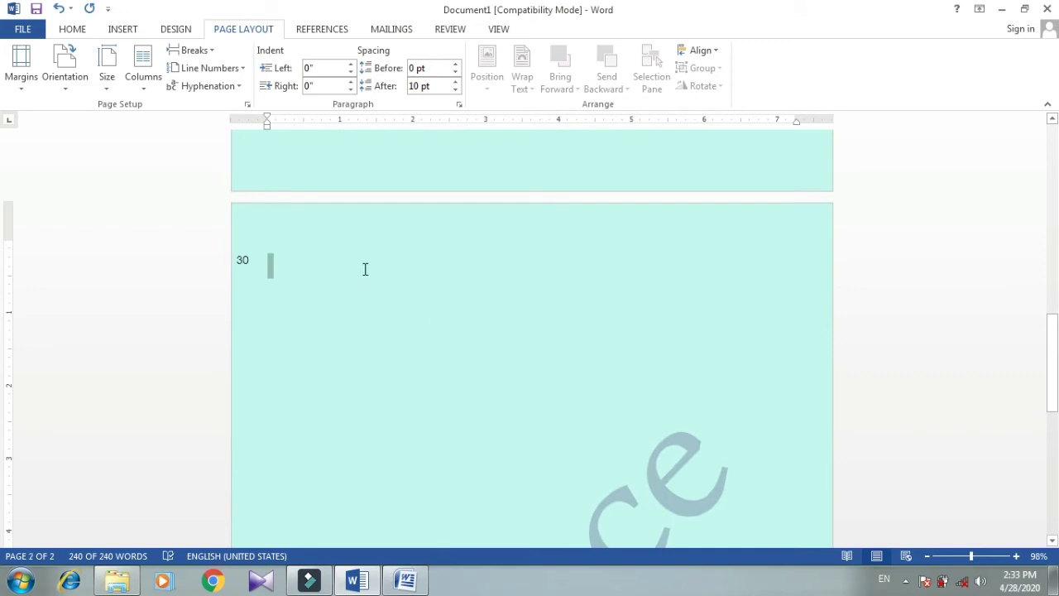
- Switch line numbering to Restart Each Page and check the numbers on page 1
{"action": "left_click", "coordinate": [209, 68]}
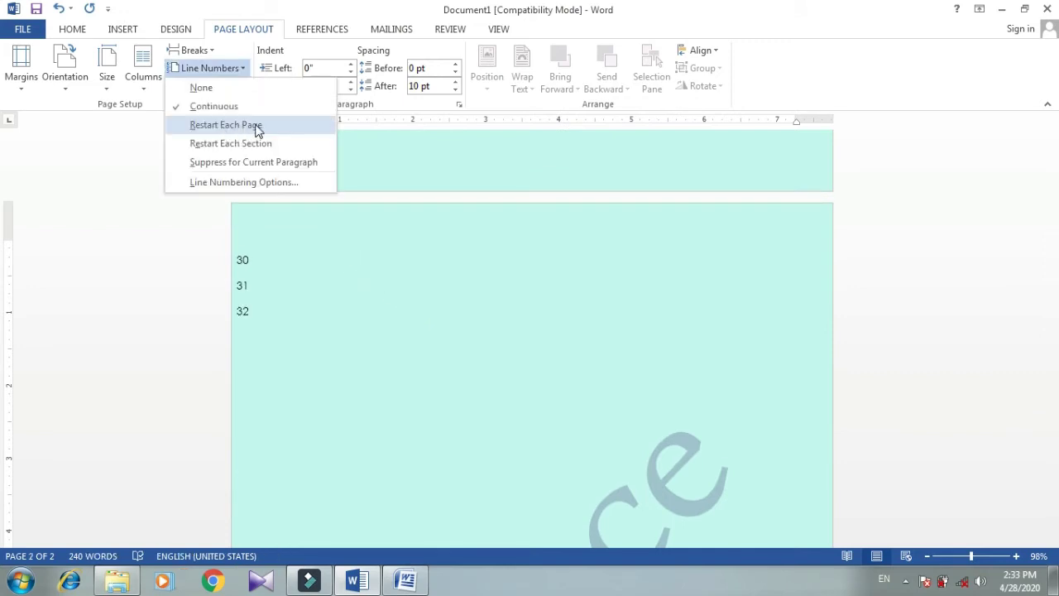
{"action": "left_click", "coordinate": [254, 125]}
{"action": "left_click", "coordinate": [271, 300]}
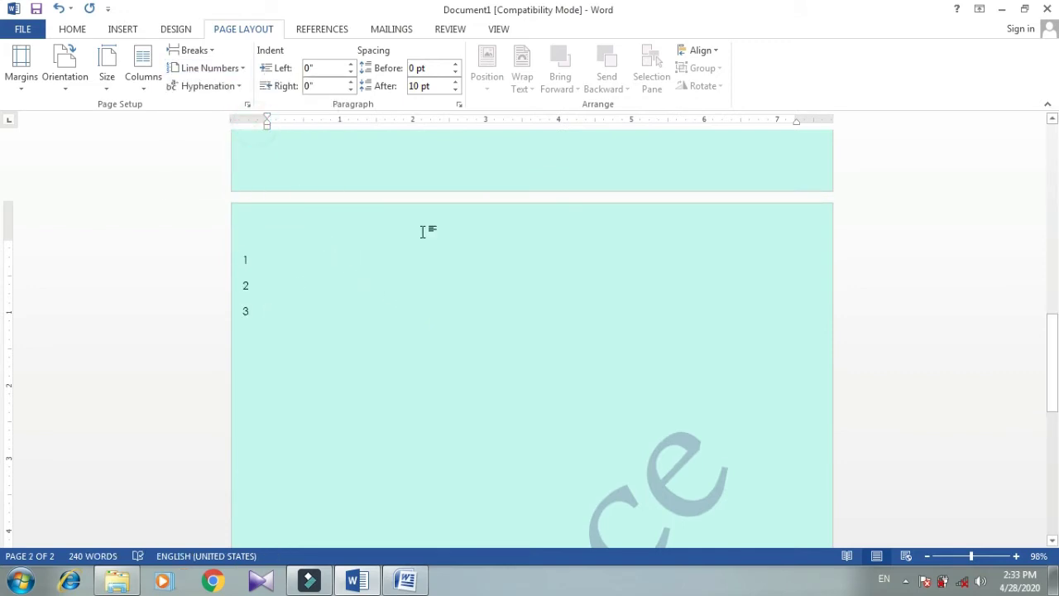
{"action": "scroll", "coordinate": [425, 230], "scroll_direction": "up", "scroll_amount": 5}
{"action": "scroll", "coordinate": [425, 229], "scroll_direction": "up", "scroll_amount": 5}
{"action": "scroll", "coordinate": [395, 234], "scroll_direction": "up", "scroll_amount": 6}
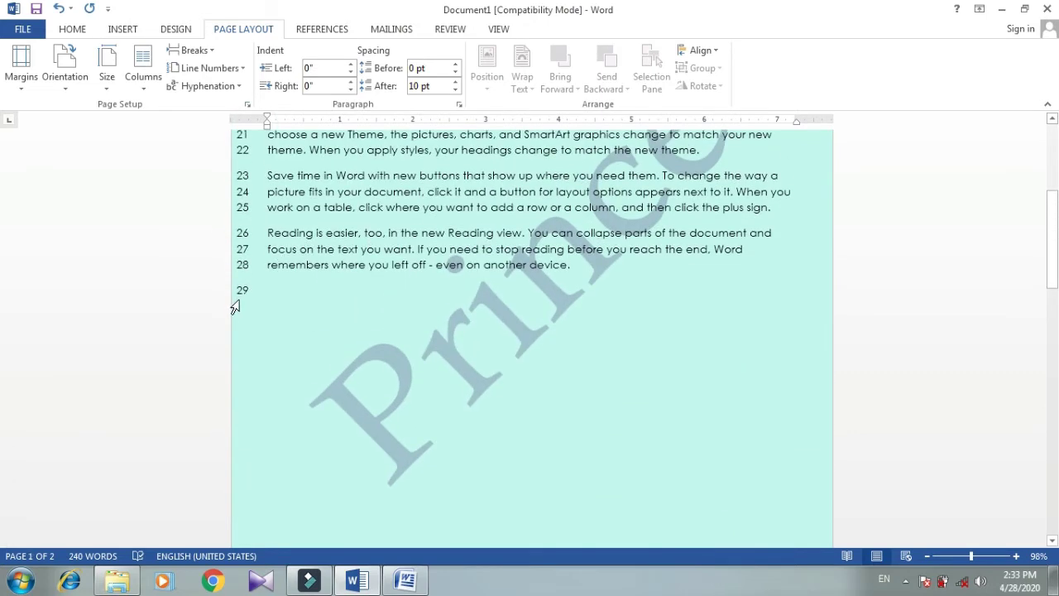
{"action": "left_click", "coordinate": [276, 300]}
{"action": "left_click", "coordinate": [225, 69]}
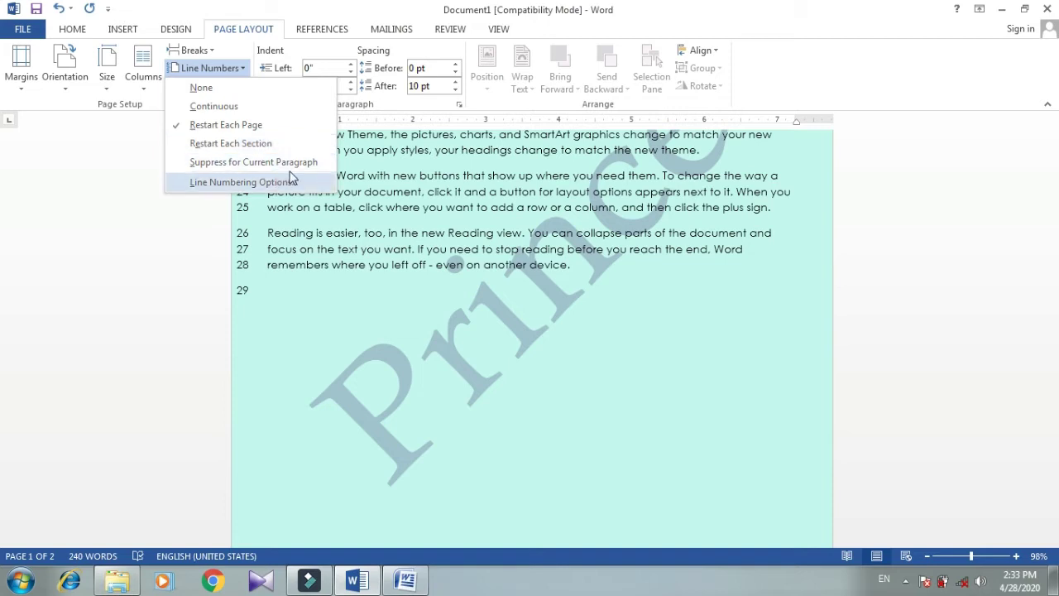
{"action": "left_click", "coordinate": [446, 198]}
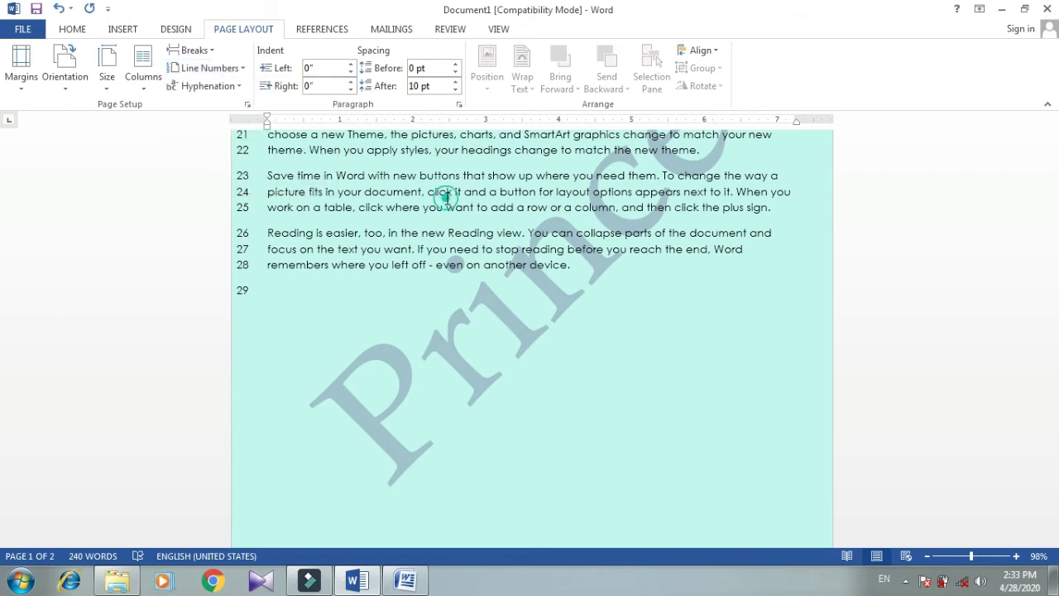
{"action": "scroll", "coordinate": [370, 223], "scroll_direction": "up", "scroll_amount": 3}
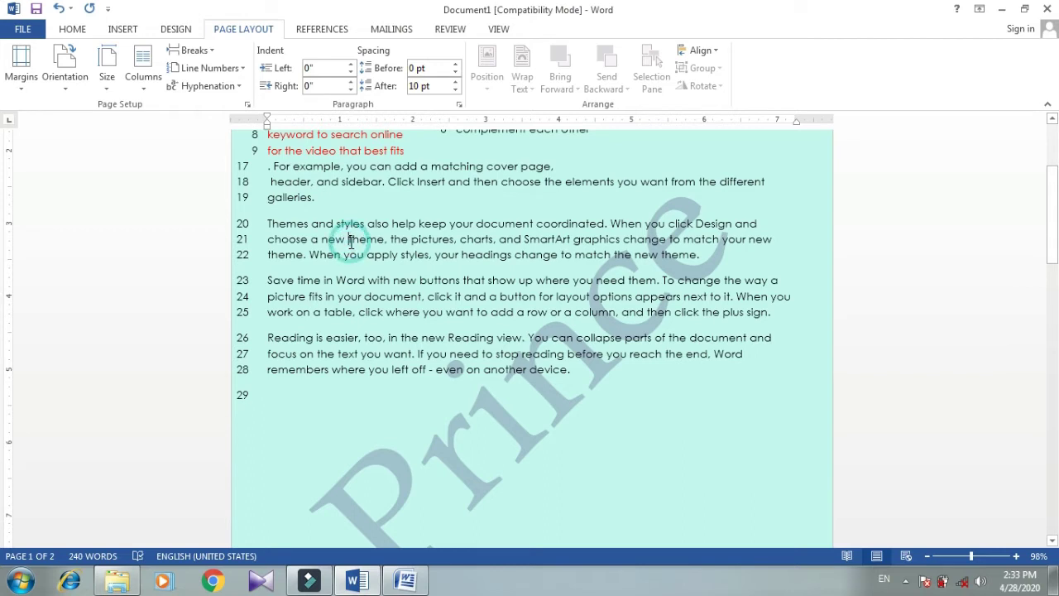
- Suppress line numbers for the current 'Themes and styles' paragraph
{"action": "left_click", "coordinate": [214, 68]}
{"action": "left_click", "coordinate": [251, 166]}
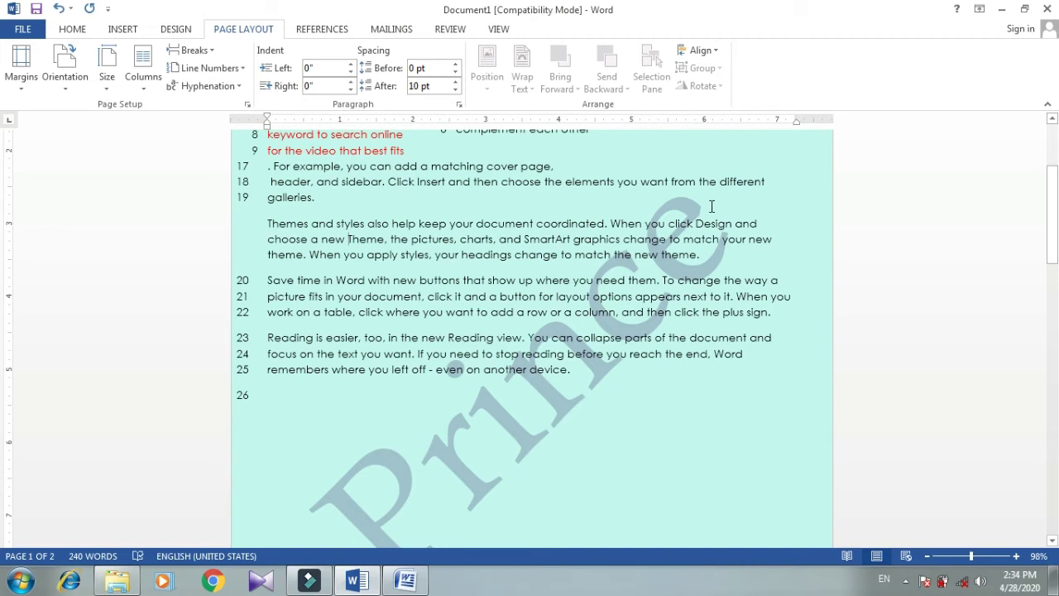
- Try Automatic hyphenation, then set hyphenation to None so 'galleries' and 'focus' stay whole
{"action": "left_click", "coordinate": [191, 87]}
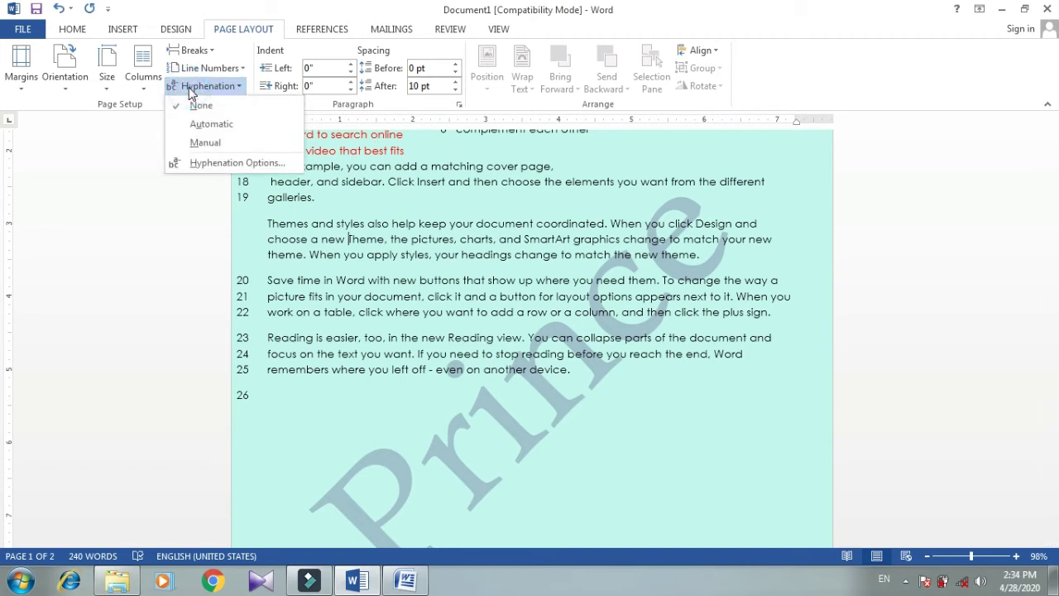
{"action": "left_click", "coordinate": [207, 128]}
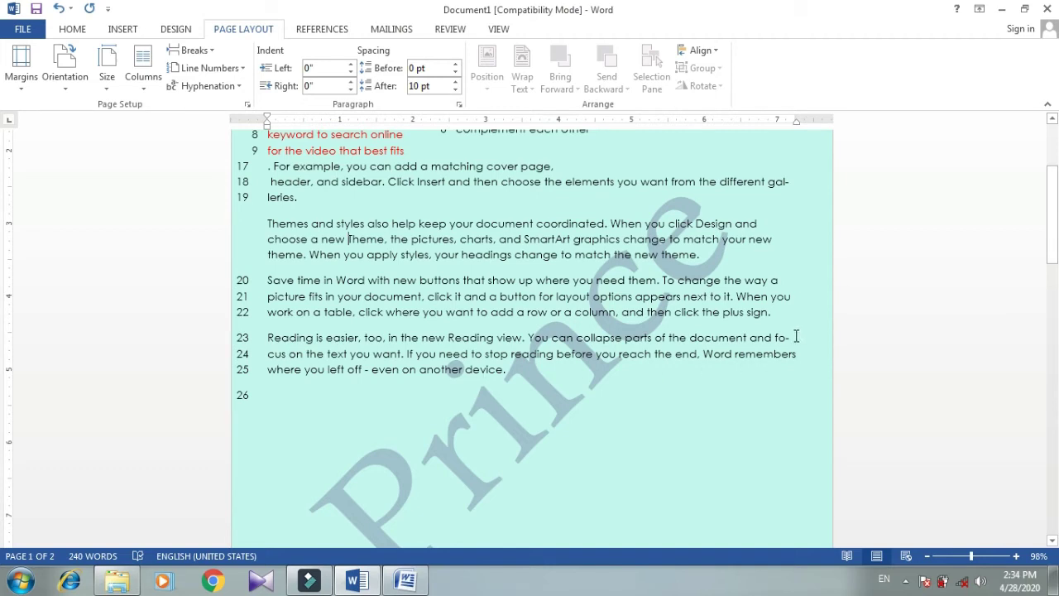
{"action": "left_click", "coordinate": [207, 88]}
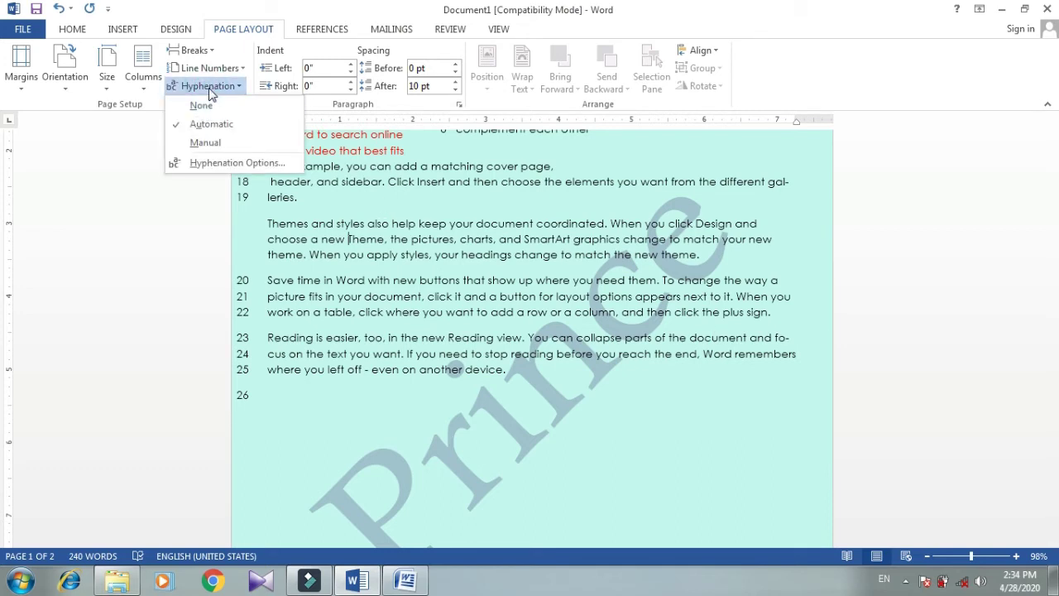
{"action": "left_click", "coordinate": [209, 88]}
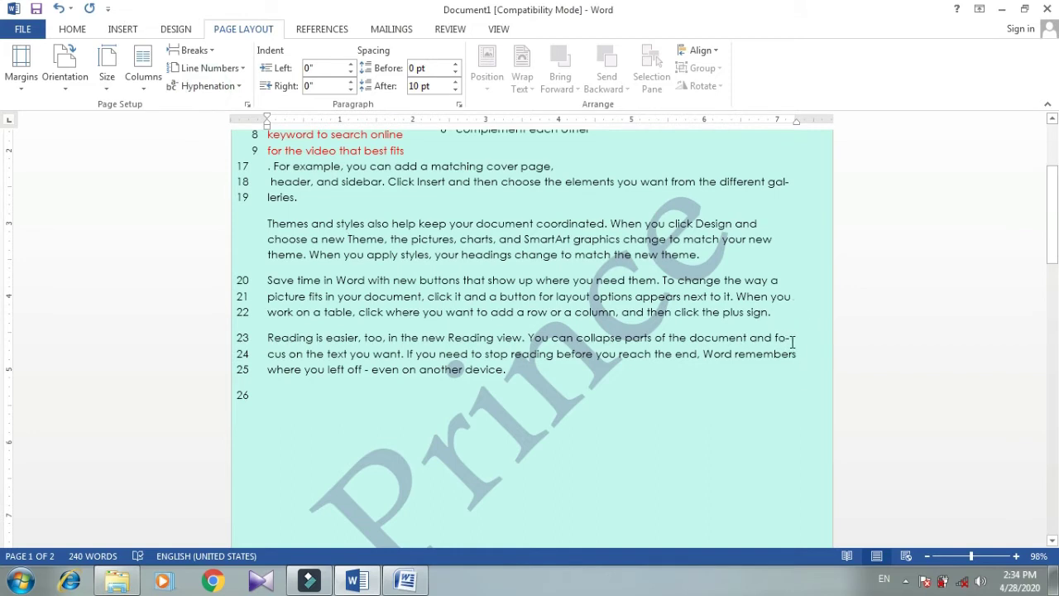
{"action": "left_click", "coordinate": [227, 86]}
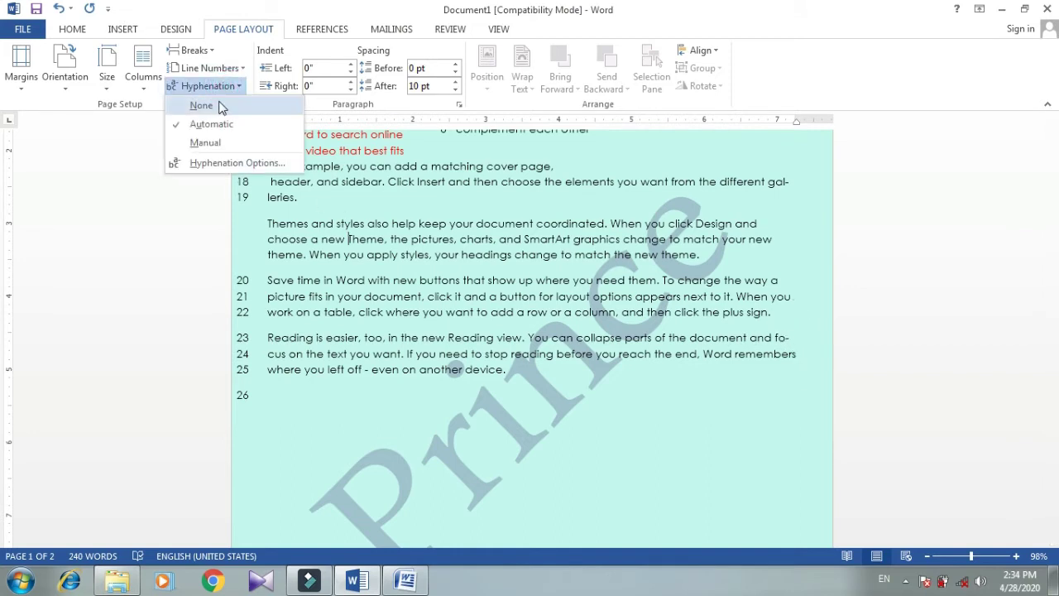
{"action": "left_click", "coordinate": [220, 108]}
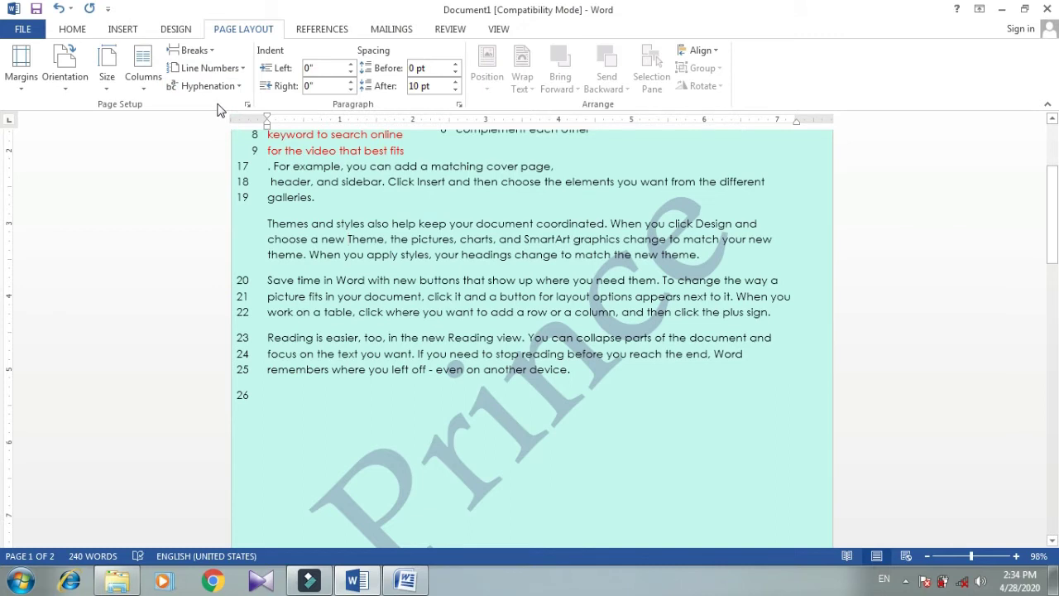
- Run manual hyphenation: reject fo-cus, accept re-mem-bers, pro-duced and gal-leries
{"action": "left_click", "coordinate": [208, 86]}
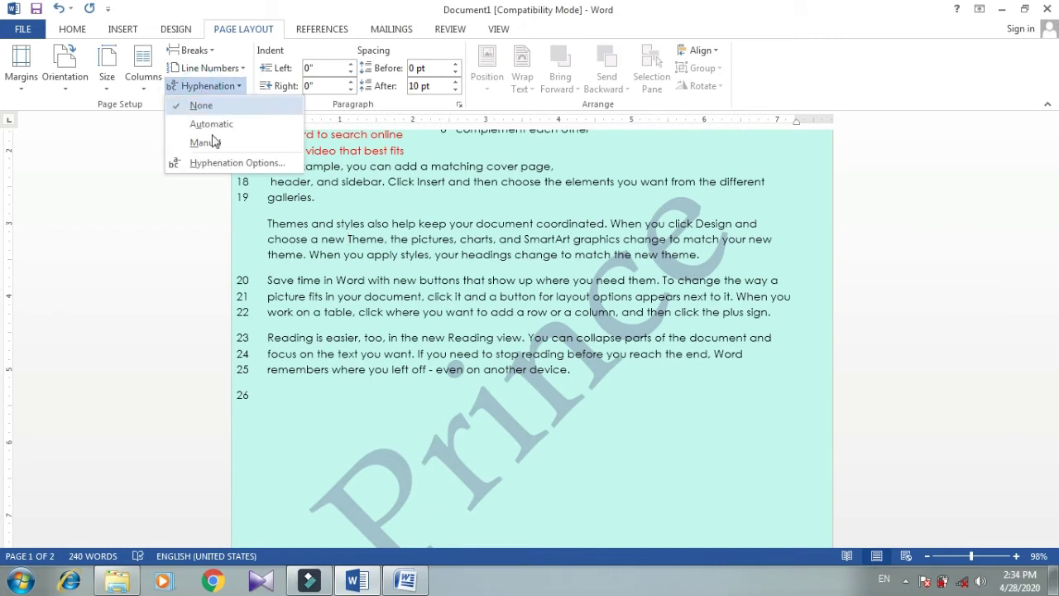
{"action": "left_click", "coordinate": [219, 149]}
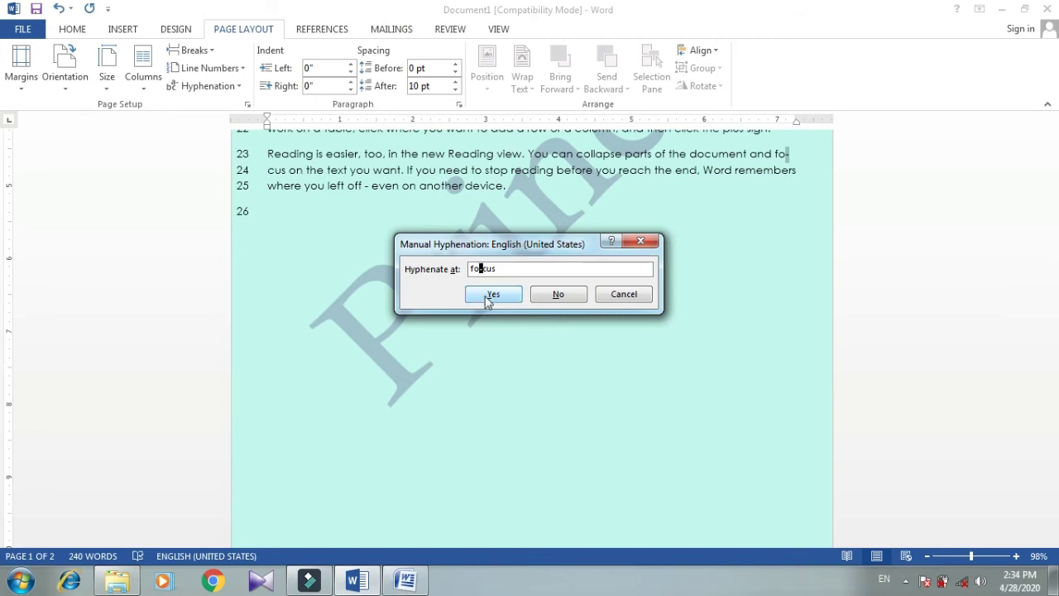
{"action": "left_click", "coordinate": [560, 298]}
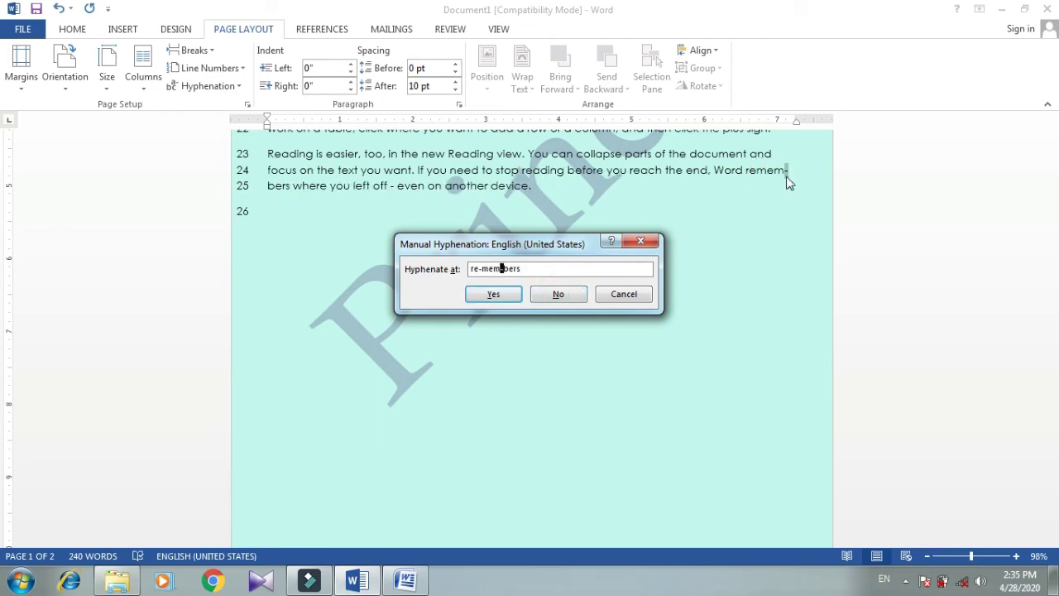
{"action": "left_click", "coordinate": [492, 296]}
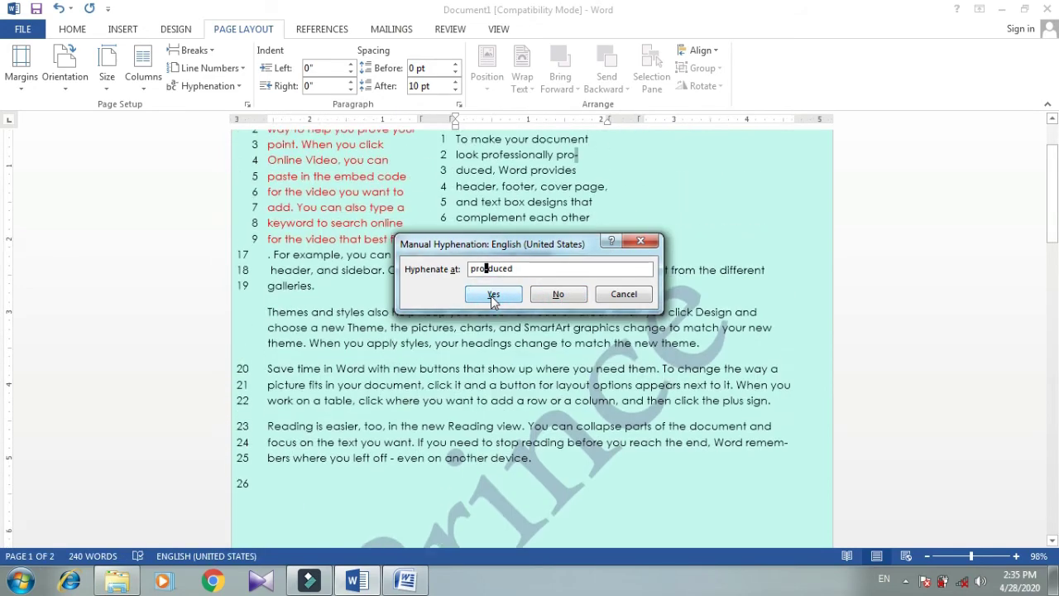
{"action": "left_click", "coordinate": [494, 295]}
{"action": "left_click", "coordinate": [488, 296]}
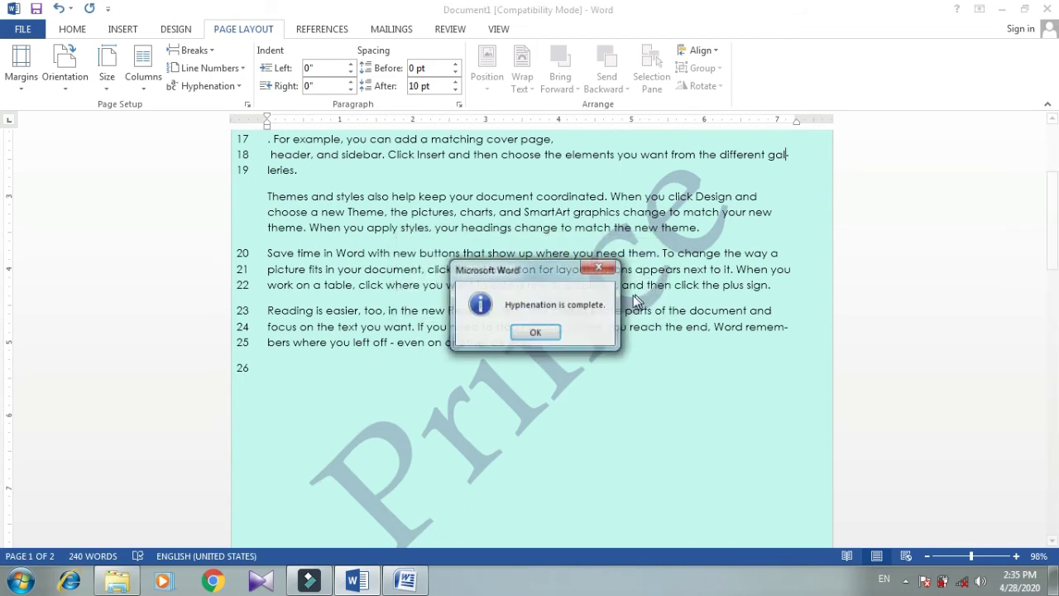
{"action": "left_click", "coordinate": [538, 332]}
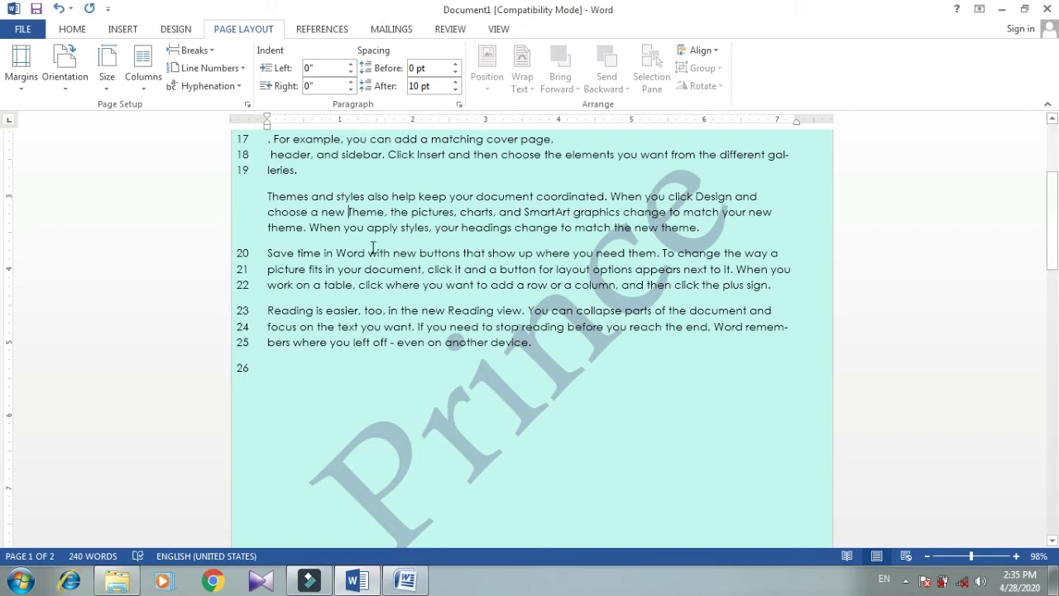
- Indent the 'Themes and styles' paragraph 0.5" left and 0.6" right
{"action": "left_click_drag", "start_coordinate": [267, 199], "coordinate": [706, 224]}
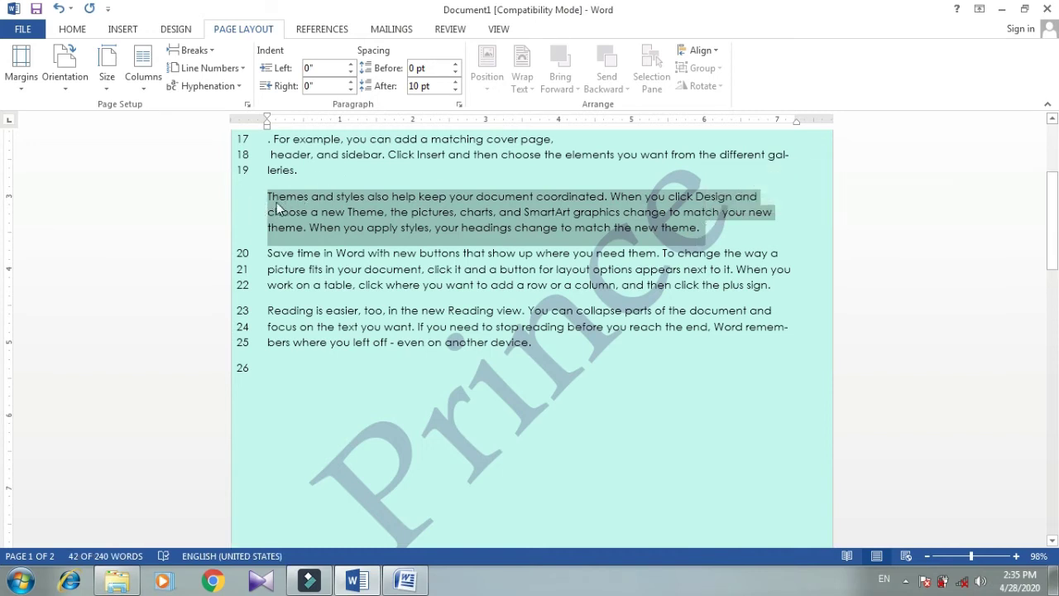
{"action": "left_click", "coordinate": [352, 64]}
{"action": "left_click", "coordinate": [352, 65]}
{"action": "left_click", "coordinate": [352, 65]}
{"action": "left_click", "coordinate": [353, 65]}
{"action": "left_click", "coordinate": [352, 65]}
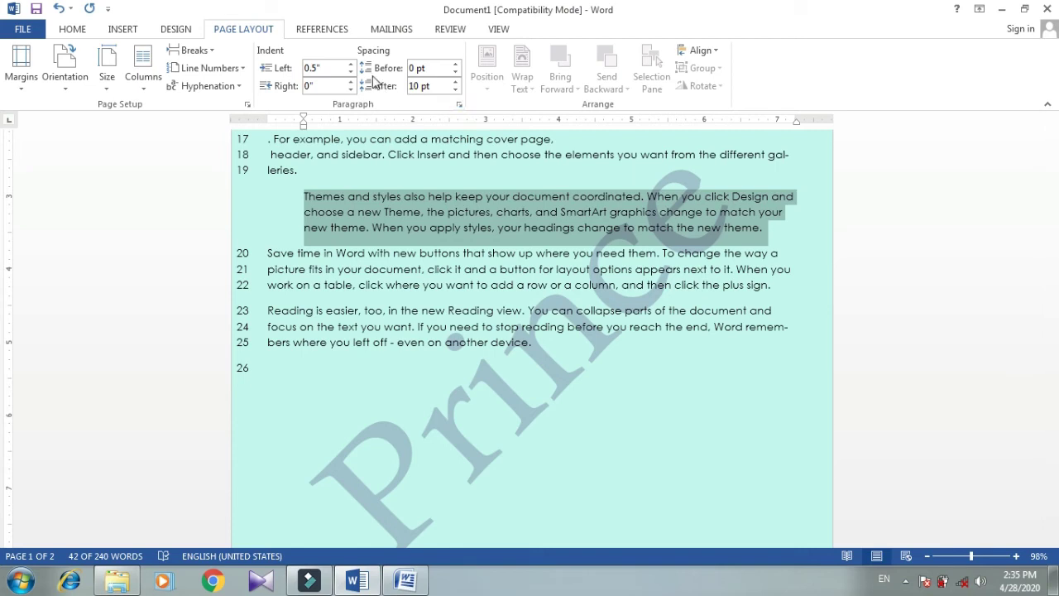
{"action": "left_click", "coordinate": [351, 82]}
{"action": "left_click", "coordinate": [351, 82]}
{"action": "left_click", "coordinate": [351, 82]}
{"action": "left_click", "coordinate": [351, 82]}
{"action": "left_click", "coordinate": [351, 82]}
{"action": "left_click", "coordinate": [351, 82]}
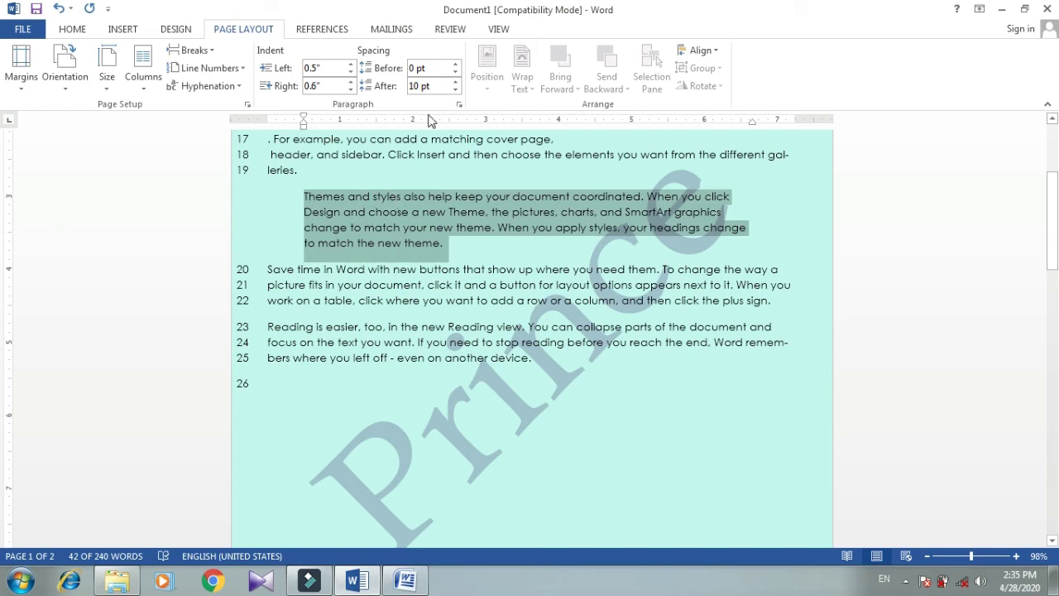
- Give the paragraph 30 pt spacing before and 36 pt after
{"action": "left_click", "coordinate": [456, 64]}
{"action": "left_click", "coordinate": [456, 64]}
{"action": "left_click", "coordinate": [456, 64]}
{"action": "left_click", "coordinate": [456, 64]}
{"action": "left_click", "coordinate": [456, 64]}
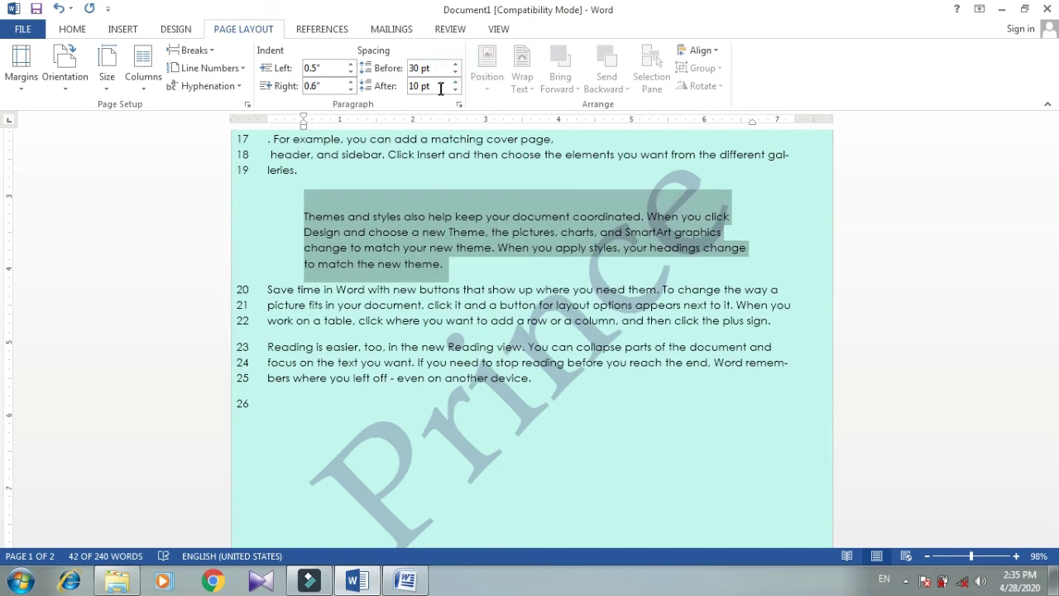
{"action": "left_click", "coordinate": [455, 82]}
{"action": "left_click", "coordinate": [455, 82]}
{"action": "left_click", "coordinate": [455, 81]}
{"action": "left_click", "coordinate": [455, 82]}
{"action": "left_click", "coordinate": [455, 82]}
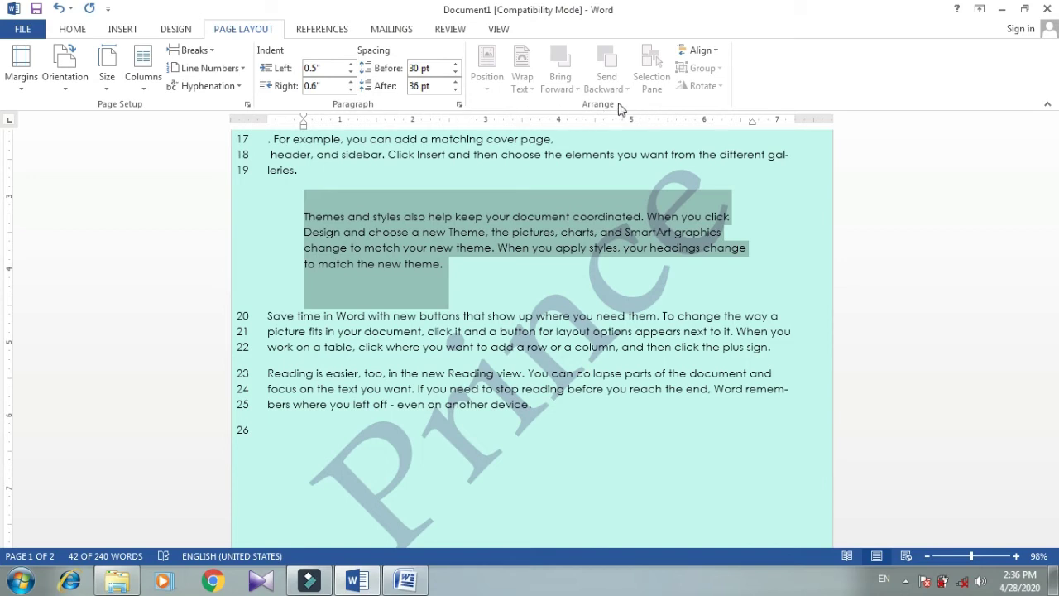
{"action": "left_click", "coordinate": [512, 235]}
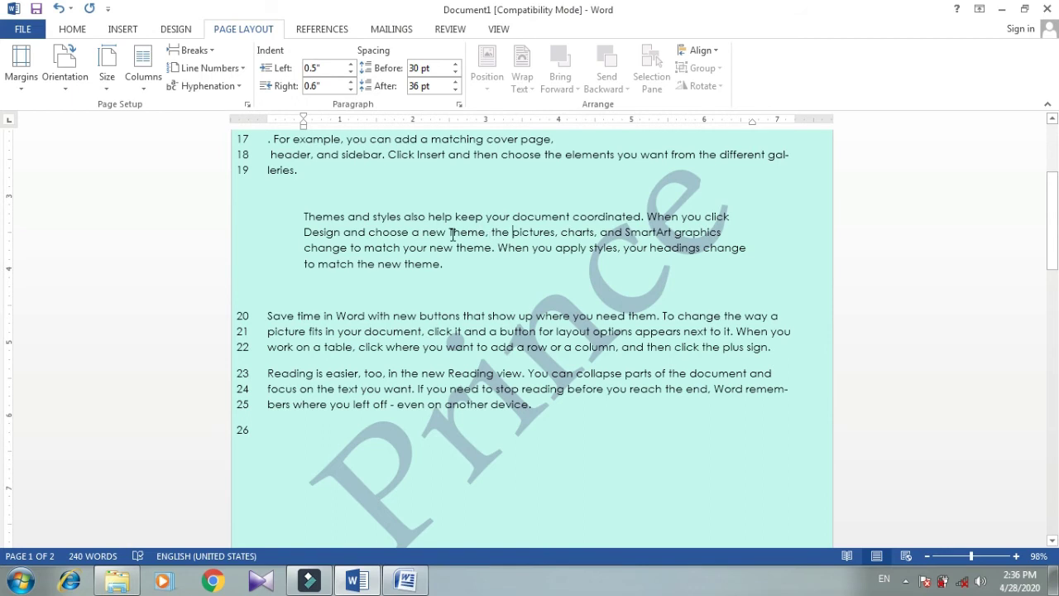
- Place the insertion point at the end of line 17
{"action": "scroll", "coordinate": [507, 222], "scroll_direction": "up", "scroll_amount": 3}
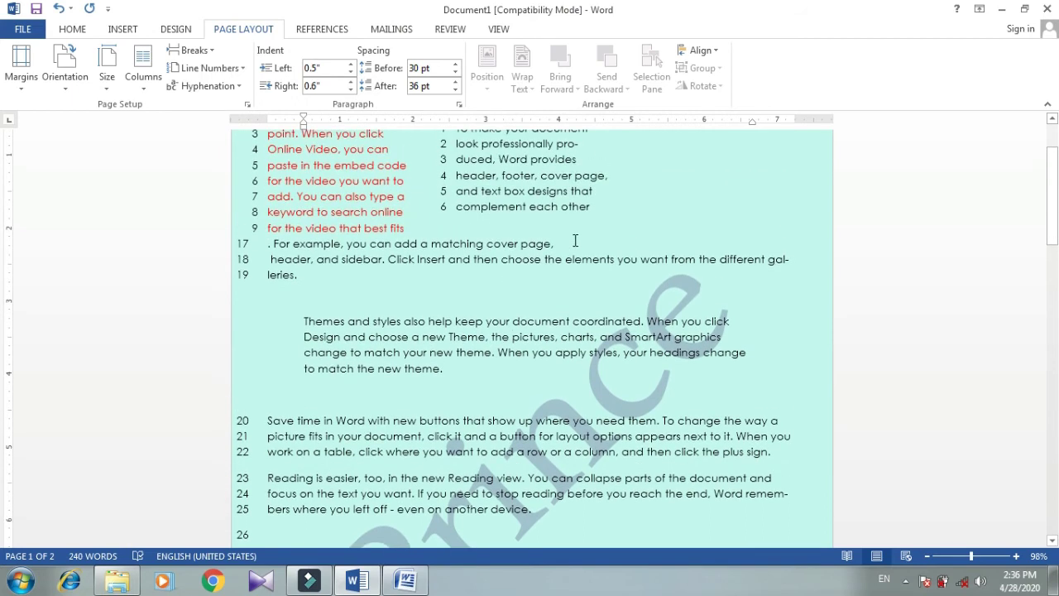
{"action": "left_click", "coordinate": [575, 240]}
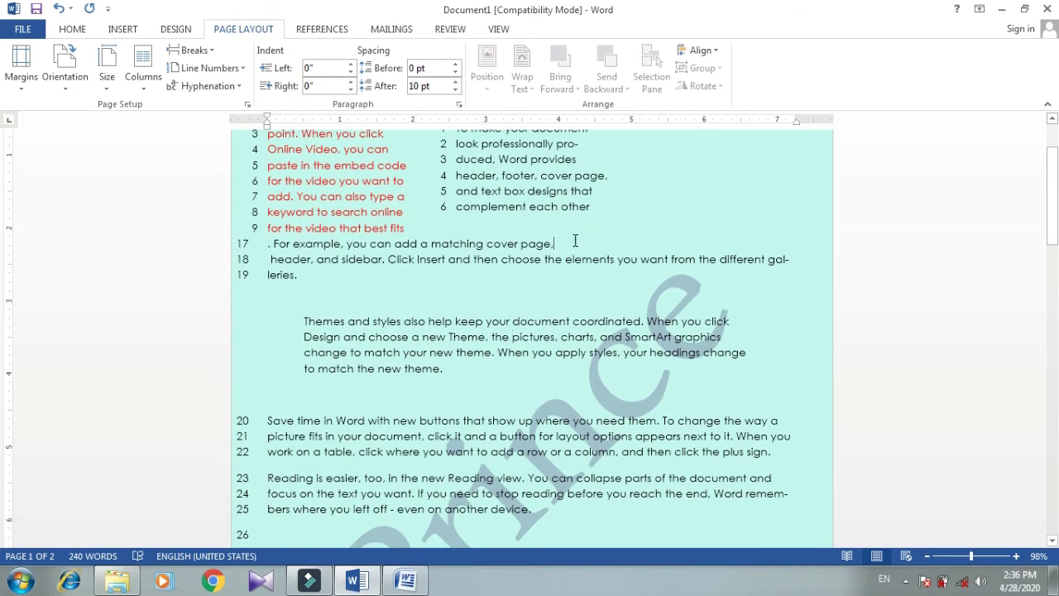
- Draw a 1.84" by 2.46" rounded rectangle over the page text and nudge it into place
{"action": "left_click", "coordinate": [122, 31]}
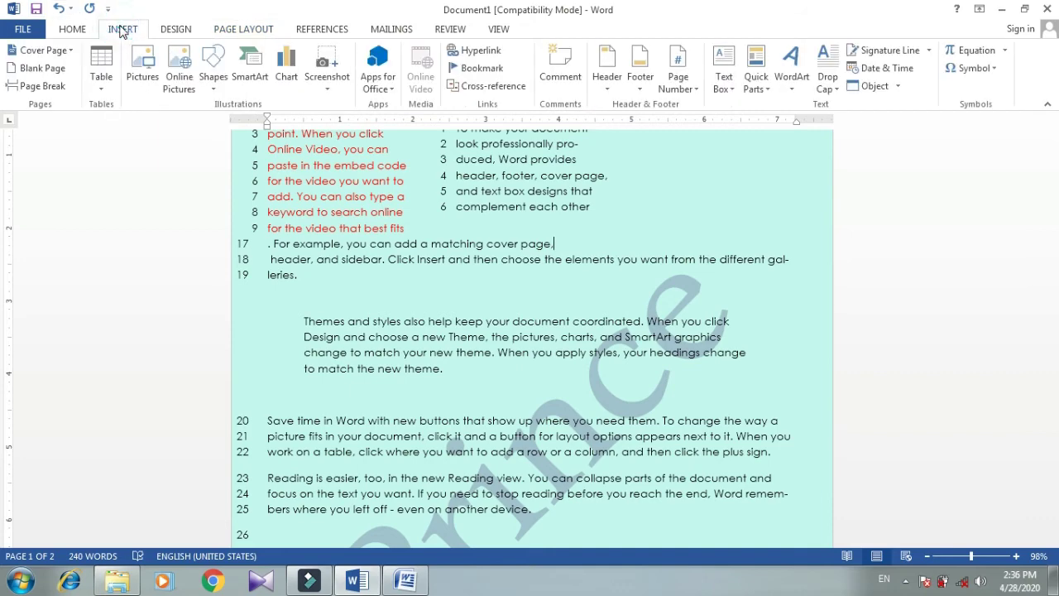
{"action": "left_click", "coordinate": [210, 68]}
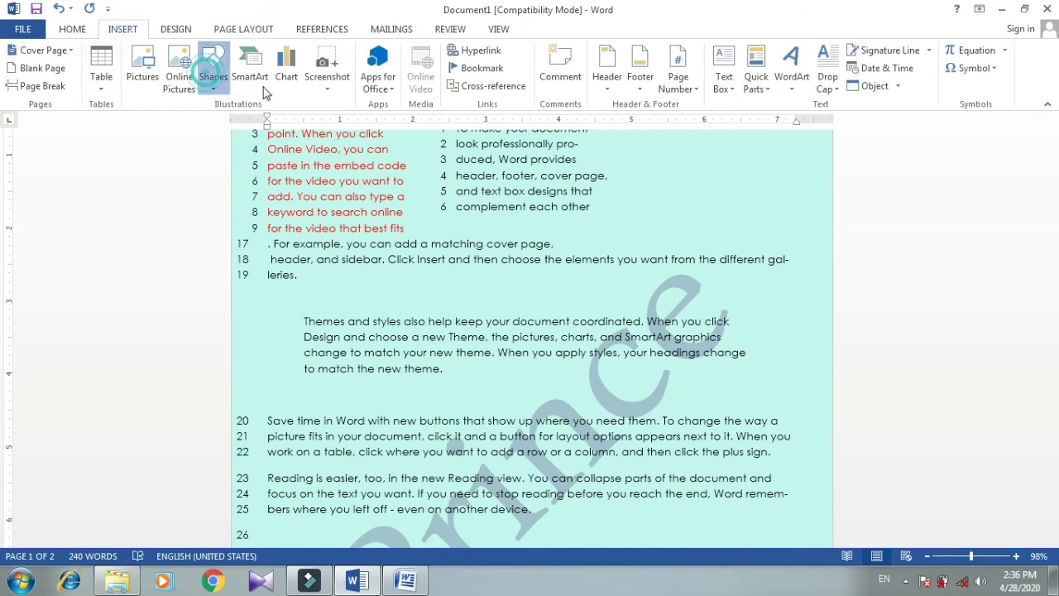
{"action": "left_click", "coordinate": [281, 118]}
{"action": "left_click_drag", "start_coordinate": [453, 238], "coordinate": [634, 391]}
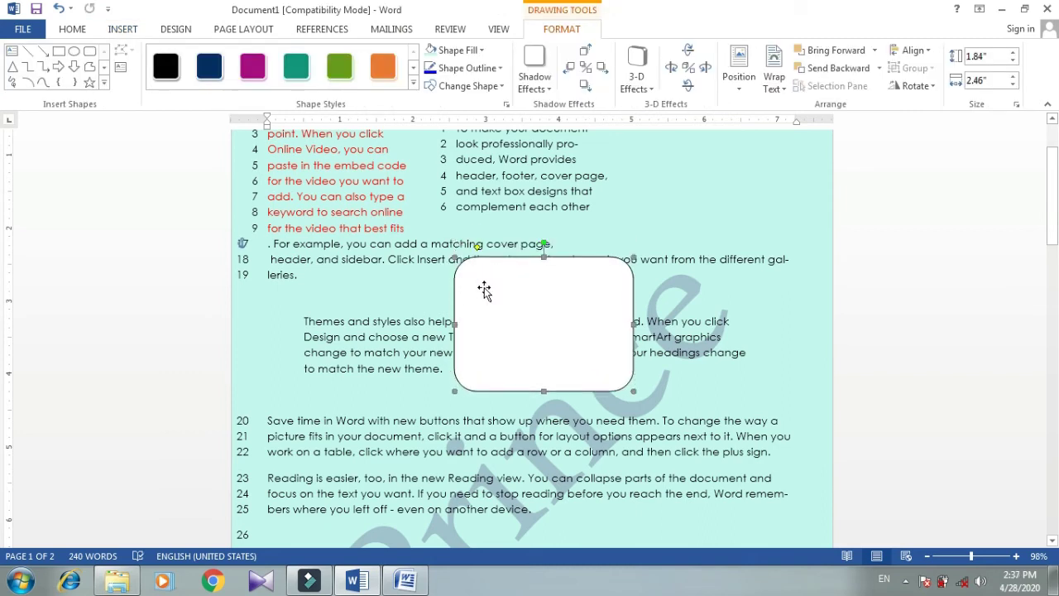
{"action": "left_click", "coordinate": [243, 29]}
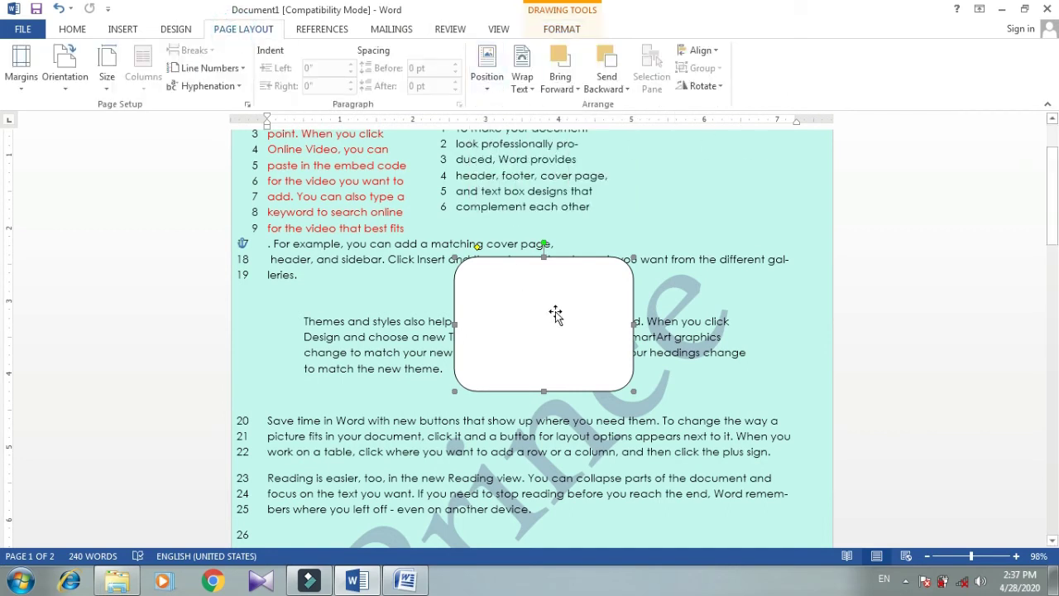
{"action": "left_click", "coordinate": [603, 291]}
{"action": "left_click_drag", "start_coordinate": [578, 266], "coordinate": [538, 279]}
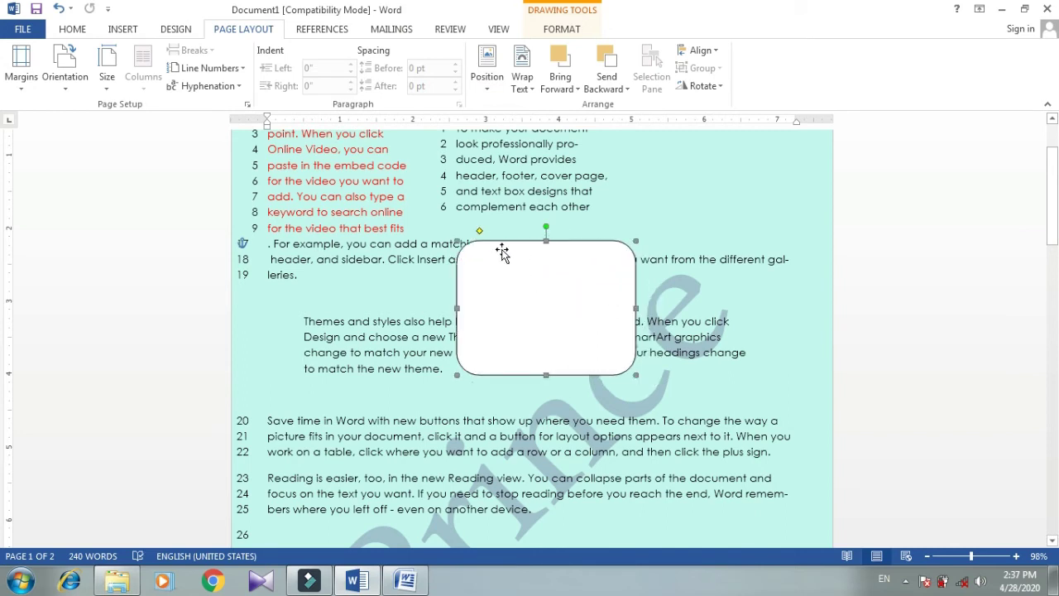
- Position the rectangle Middle Center with Square Text Wrapping and review the layout
{"action": "left_click", "coordinate": [486, 83]}
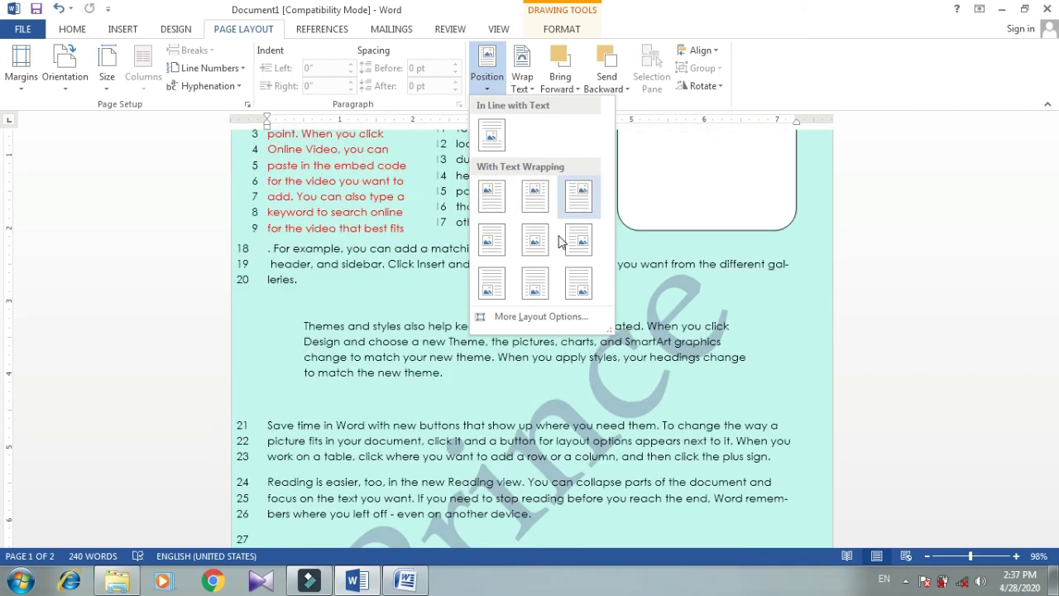
{"action": "left_click", "coordinate": [535, 247]}
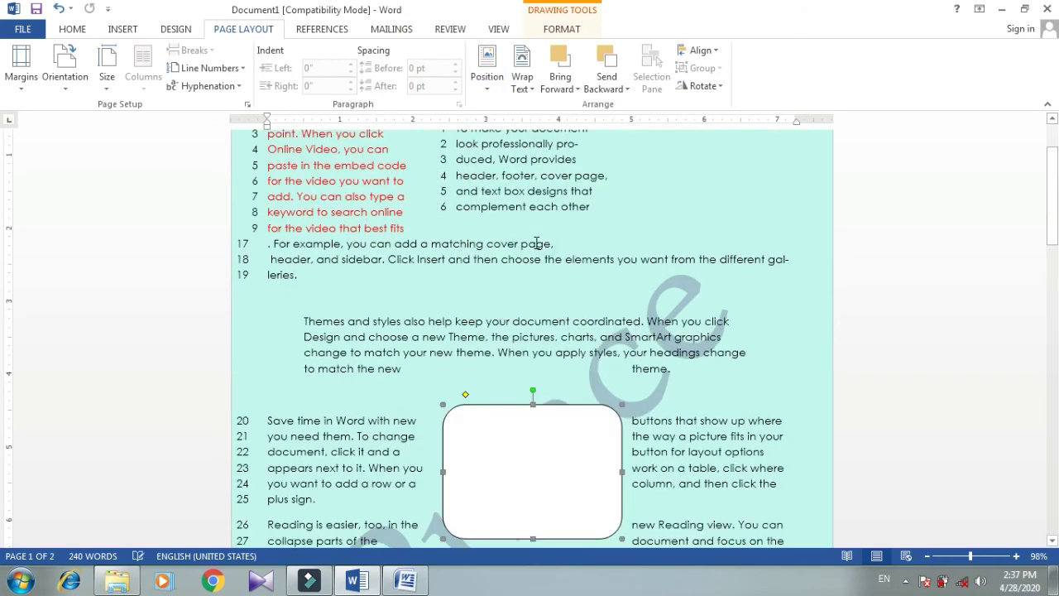
{"action": "scroll", "coordinate": [626, 257], "scroll_direction": "up", "scroll_amount": 1}
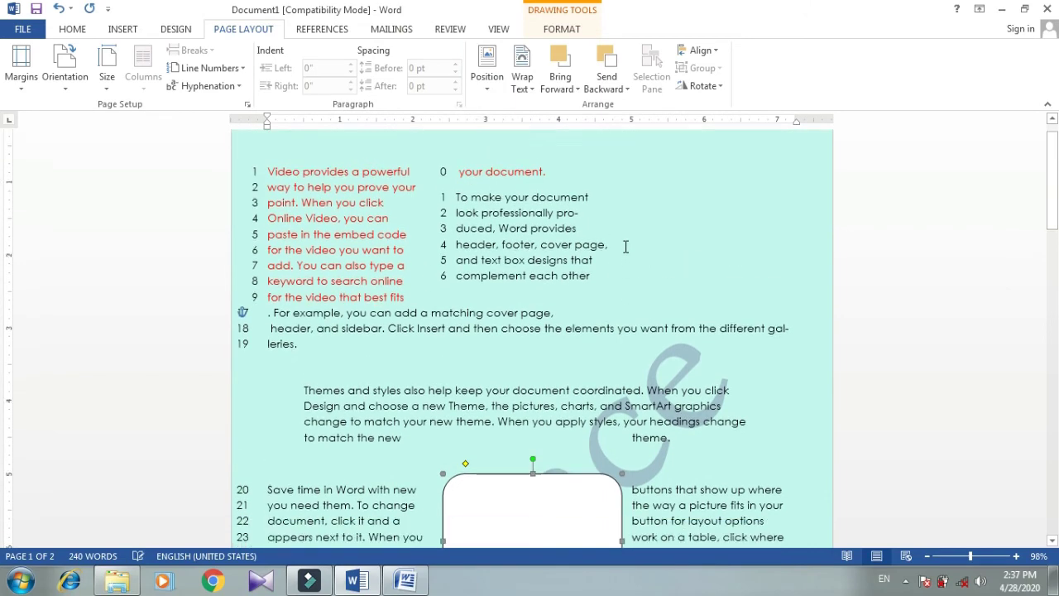
{"action": "scroll", "coordinate": [626, 243], "scroll_direction": "down", "scroll_amount": 5}
{"action": "scroll", "coordinate": [625, 244], "scroll_direction": "down", "scroll_amount": 3}
{"action": "scroll", "coordinate": [626, 244], "scroll_direction": "down", "scroll_amount": 1}
{"action": "scroll", "coordinate": [626, 243], "scroll_direction": "up", "scroll_amount": 1}
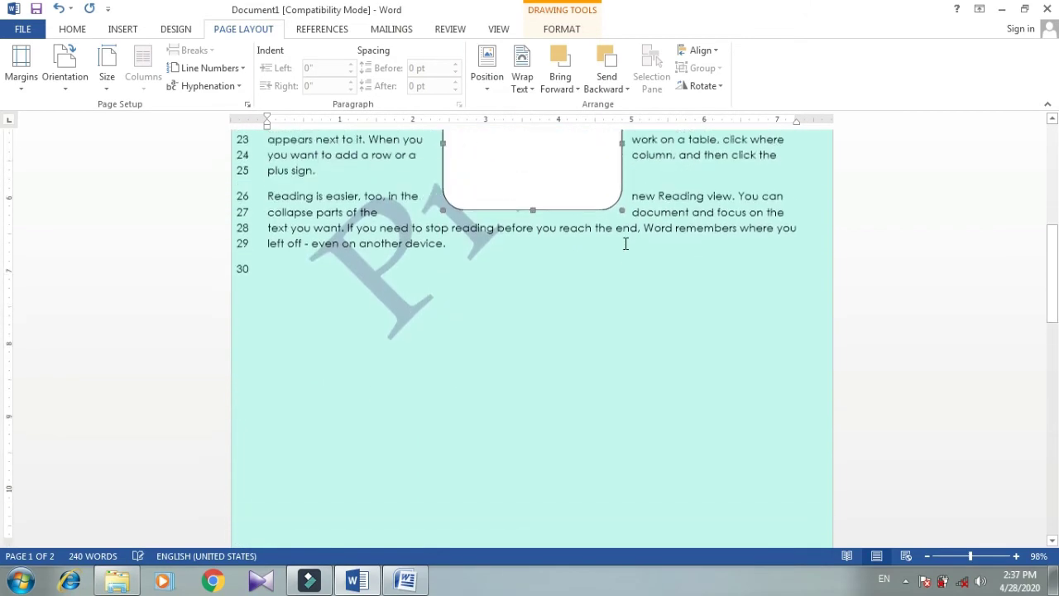
{"action": "scroll", "coordinate": [625, 239], "scroll_direction": "up", "scroll_amount": 1}
{"action": "scroll", "coordinate": [625, 240], "scroll_direction": "up", "scroll_amount": 1}
{"action": "scroll", "coordinate": [624, 236], "scroll_direction": "up", "scroll_amount": 4}
{"action": "scroll", "coordinate": [624, 236], "scroll_direction": "up", "scroll_amount": 1}
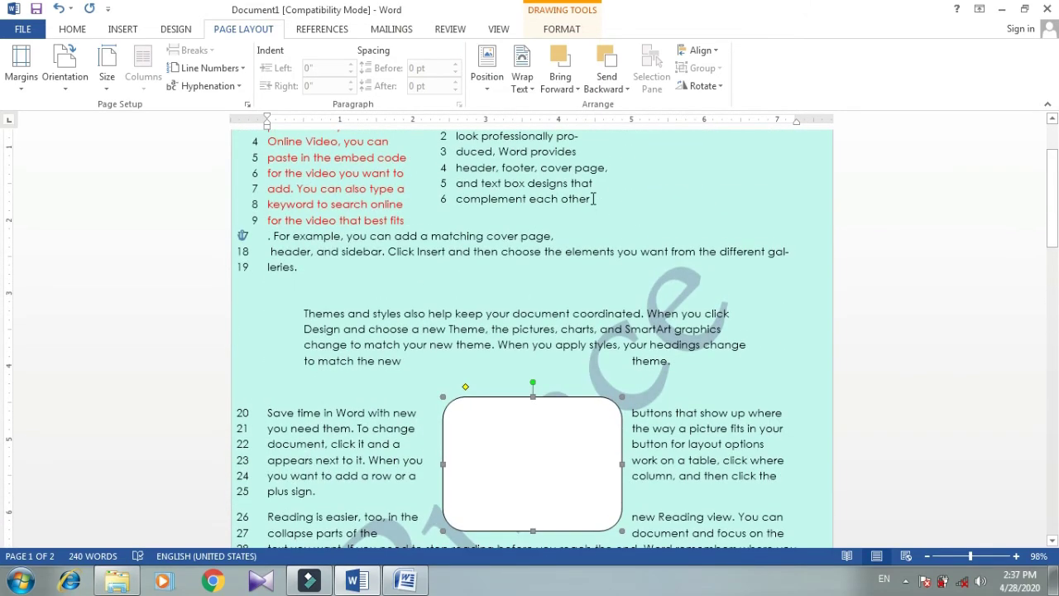
- Reposition the rectangle and set its text wrapping to Square after trying Tight
{"action": "left_click", "coordinate": [522, 83]}
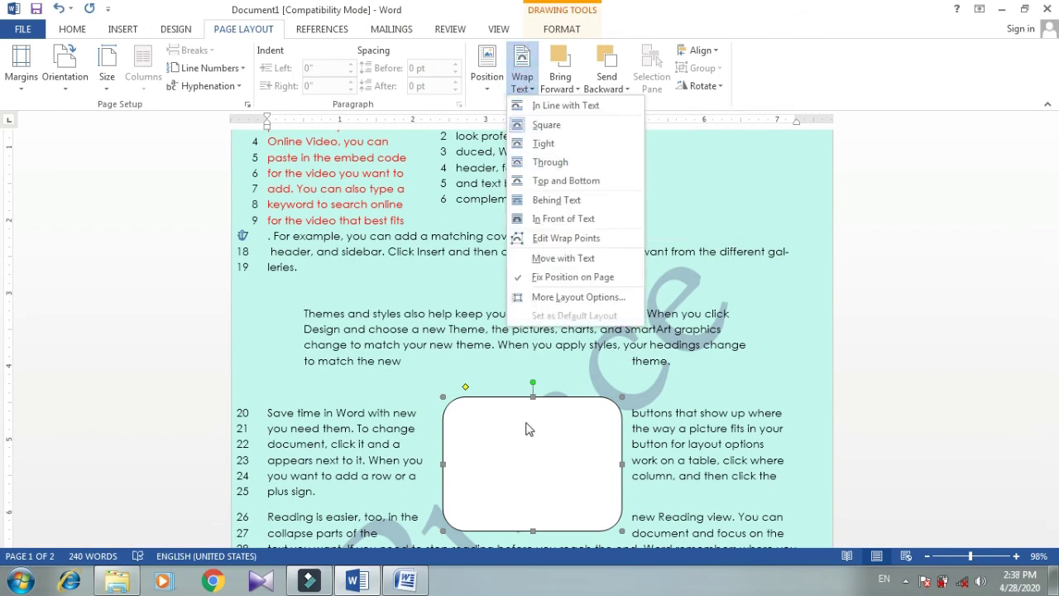
{"action": "left_click", "coordinate": [500, 413]}
{"action": "left_click_drag", "start_coordinate": [498, 393], "coordinate": [499, 356]}
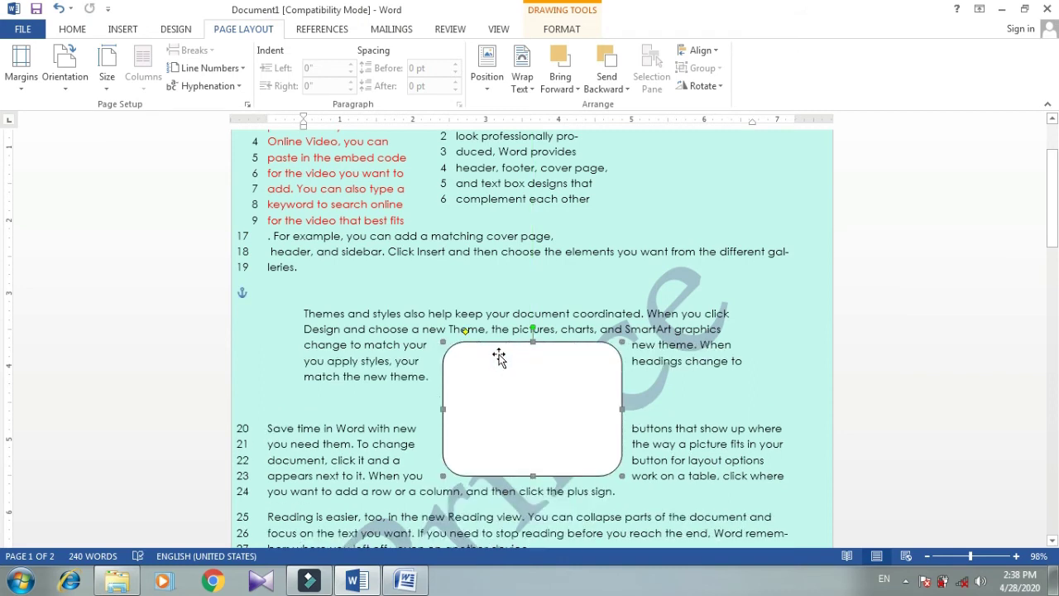
{"action": "left_click", "coordinate": [527, 81]}
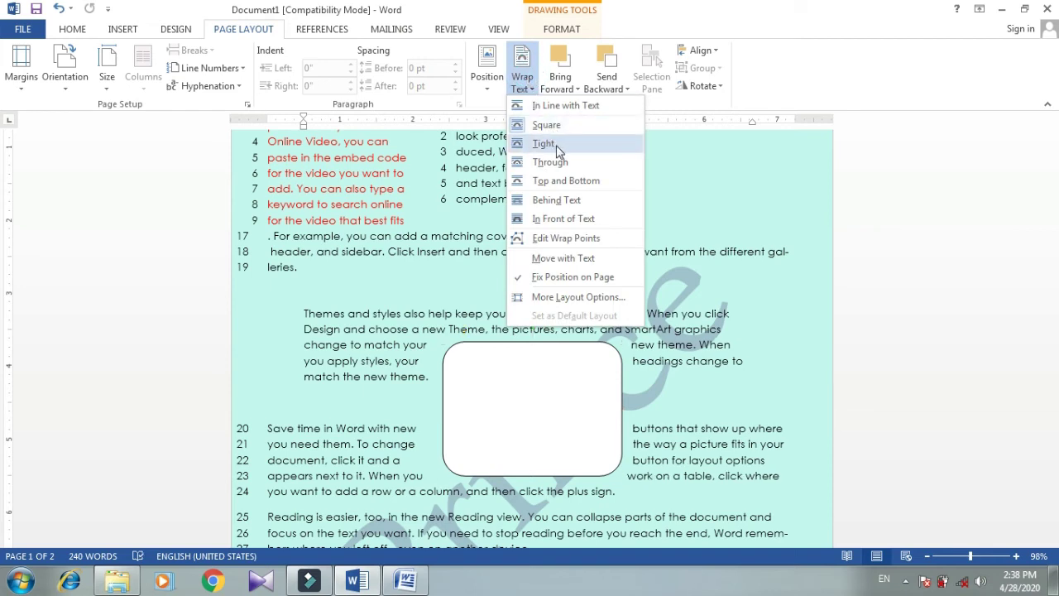
{"action": "left_click", "coordinate": [551, 162]}
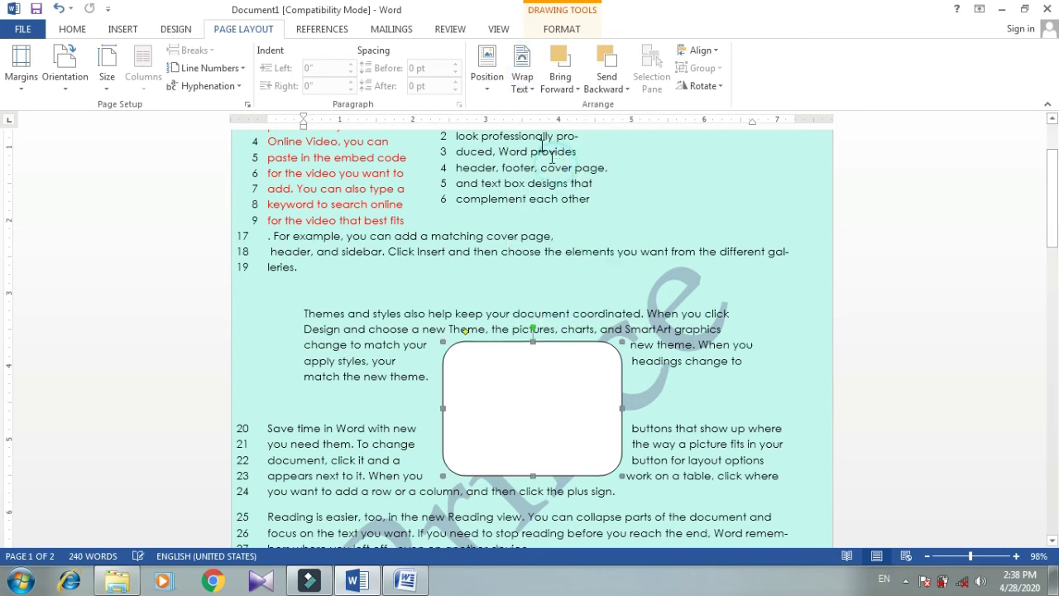
{"action": "left_click", "coordinate": [524, 83]}
{"action": "left_click", "coordinate": [543, 128]}
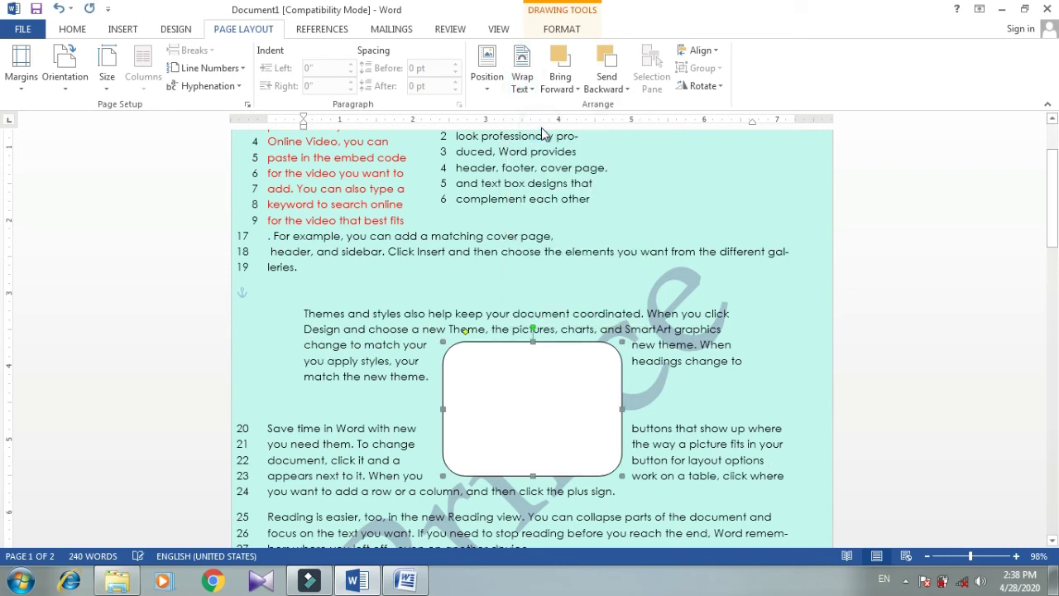
{"action": "left_click", "coordinate": [523, 76]}
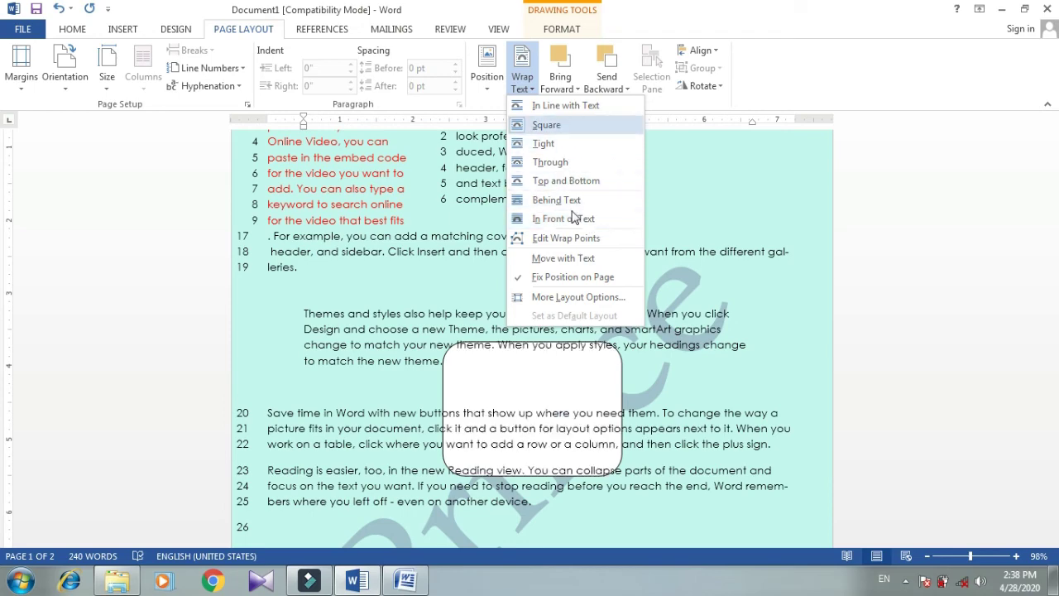
{"action": "left_click", "coordinate": [668, 240]}
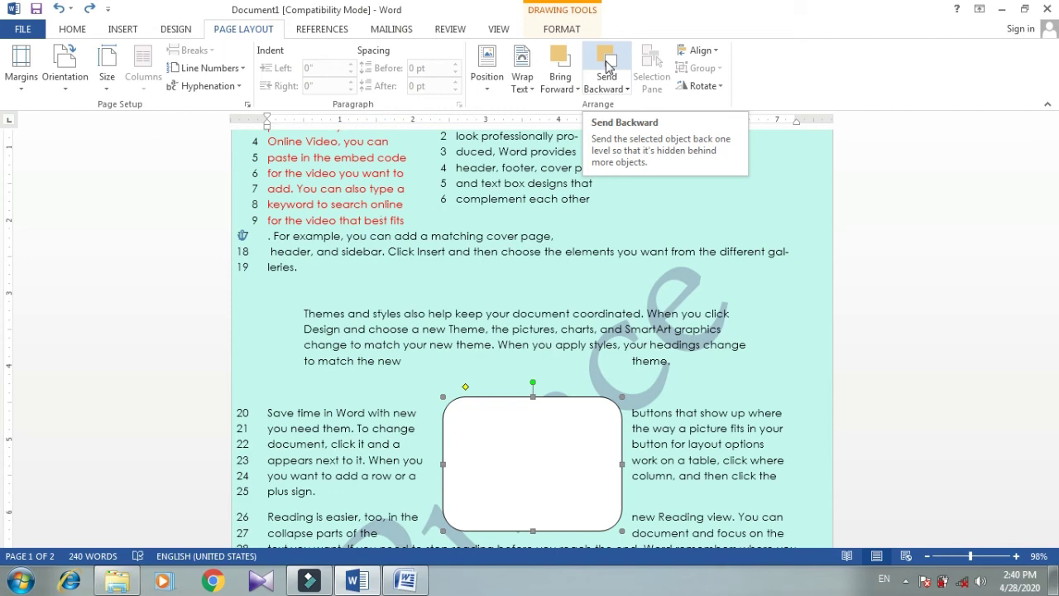
- Draw a rounded rectangle over the upper text and give it a green style
{"action": "left_click", "coordinate": [496, 174]}
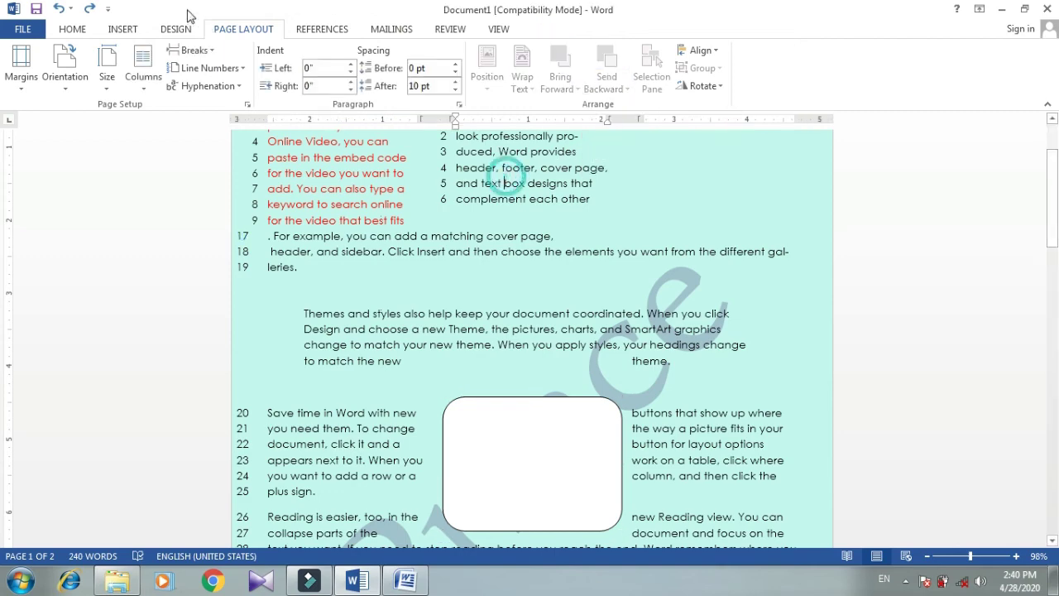
{"action": "left_click", "coordinate": [124, 30]}
{"action": "left_click", "coordinate": [214, 67]}
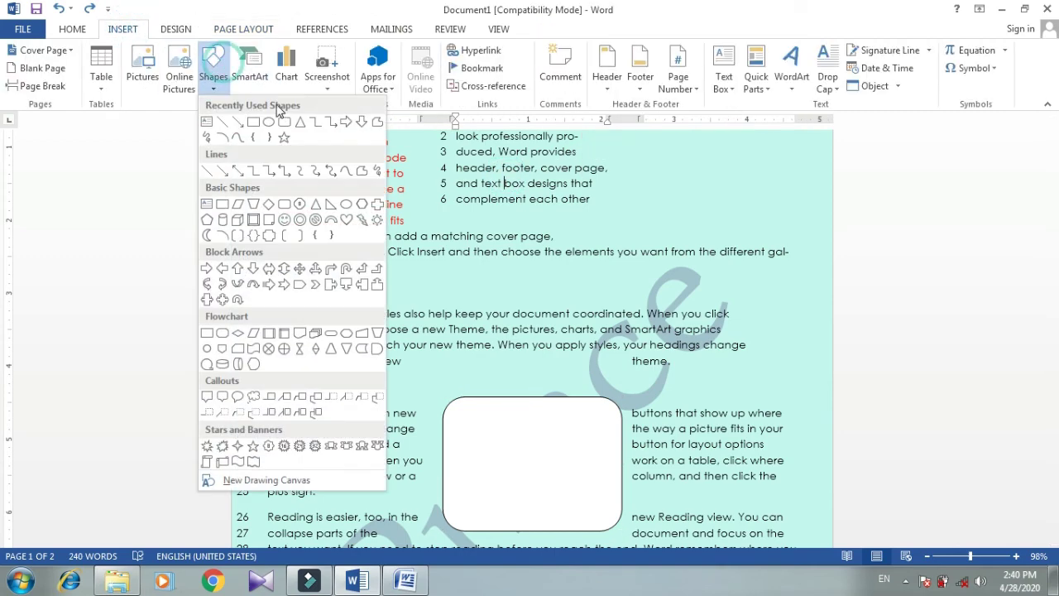
{"action": "left_click", "coordinate": [285, 122]}
{"action": "left_click_drag", "start_coordinate": [461, 184], "coordinate": [614, 284]}
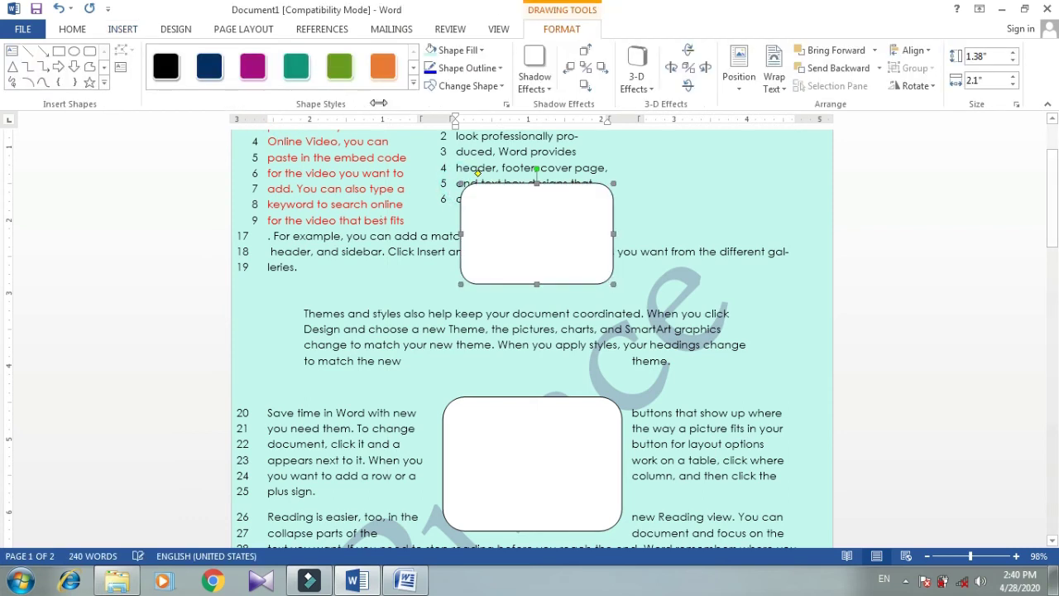
{"action": "left_click", "coordinate": [339, 73]}
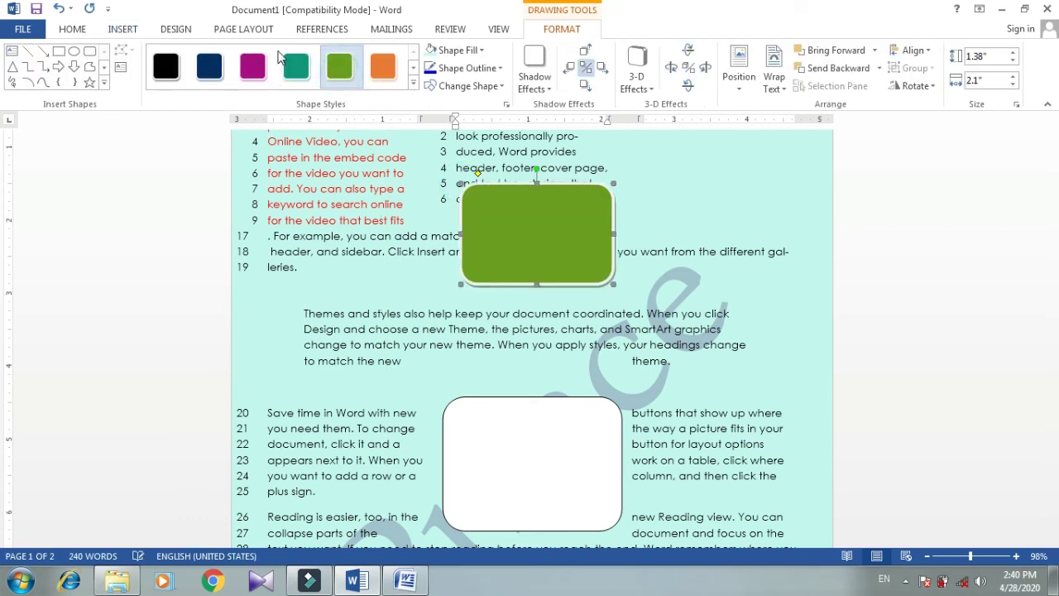
- Draw a second, overlapping teal rounded rectangle, sending it backward then bringing it back in front
{"action": "left_click", "coordinate": [89, 53]}
{"action": "left_click_drag", "start_coordinate": [375, 218], "coordinate": [548, 322]}
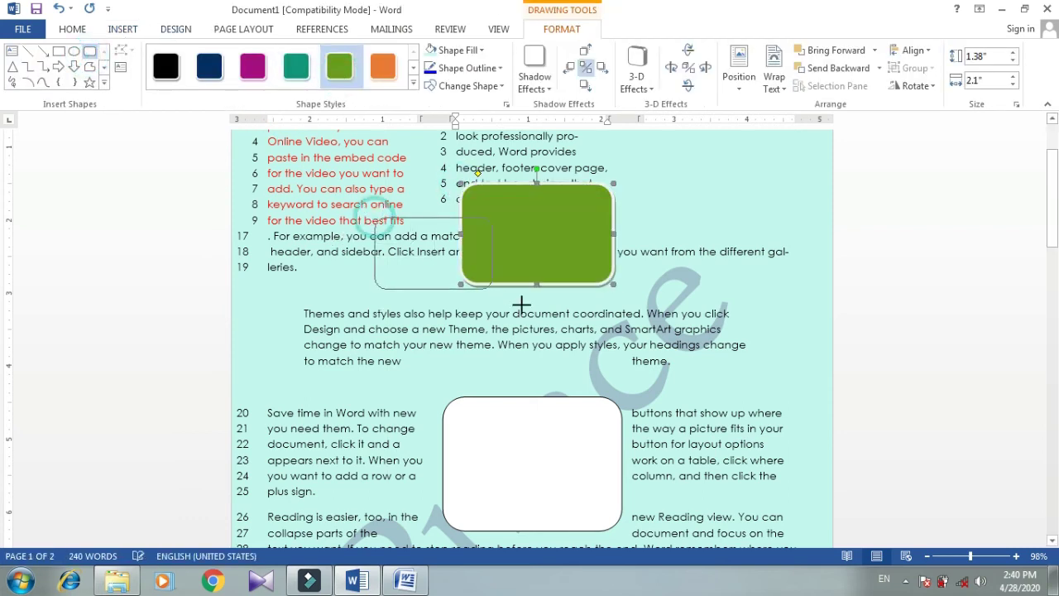
{"action": "left_click", "coordinate": [296, 66]}
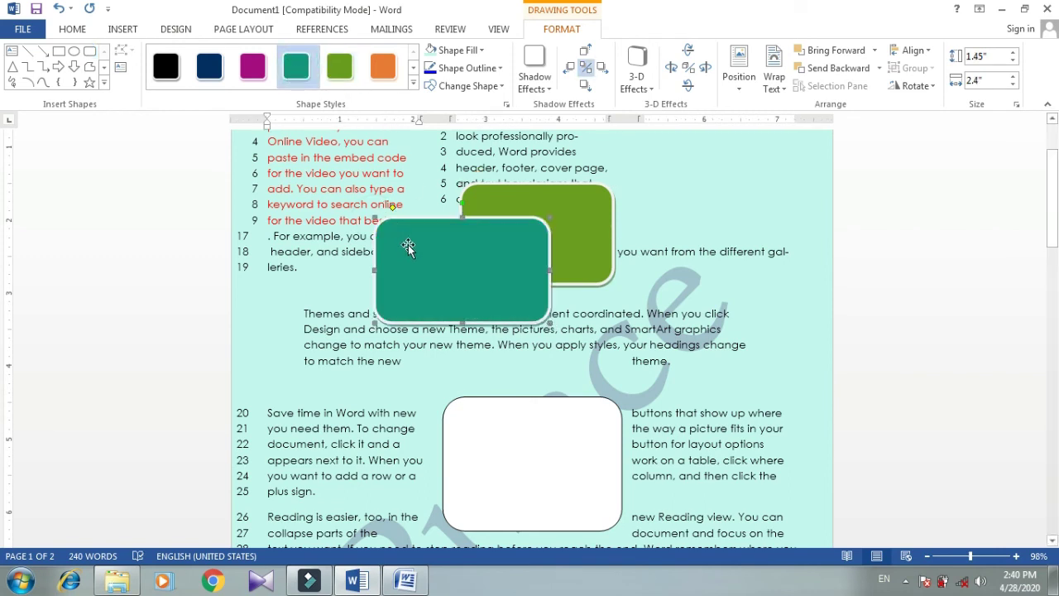
{"action": "left_click", "coordinate": [840, 72]}
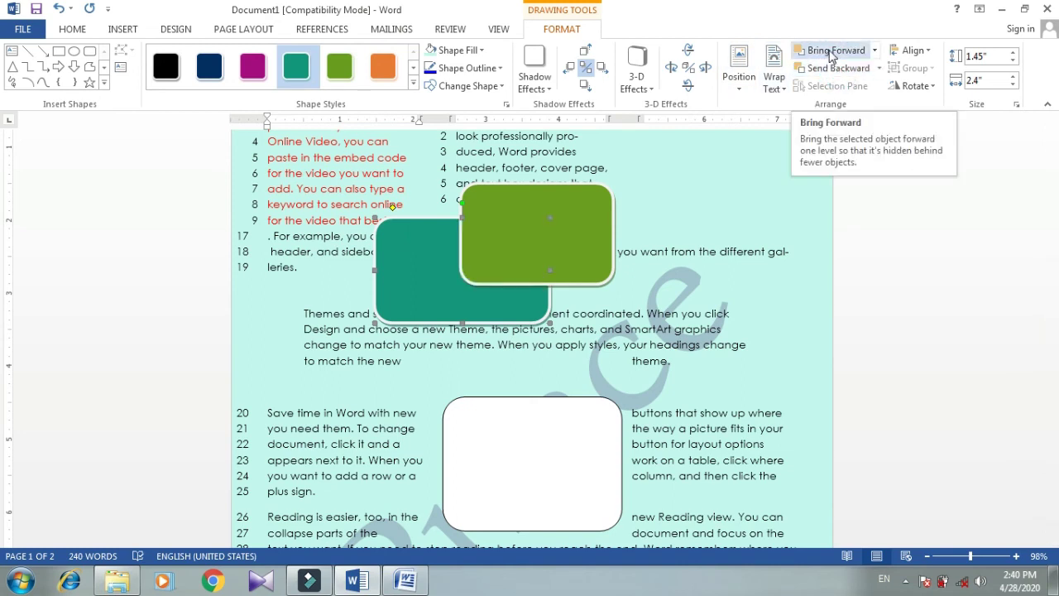
{"action": "left_click", "coordinate": [832, 56]}
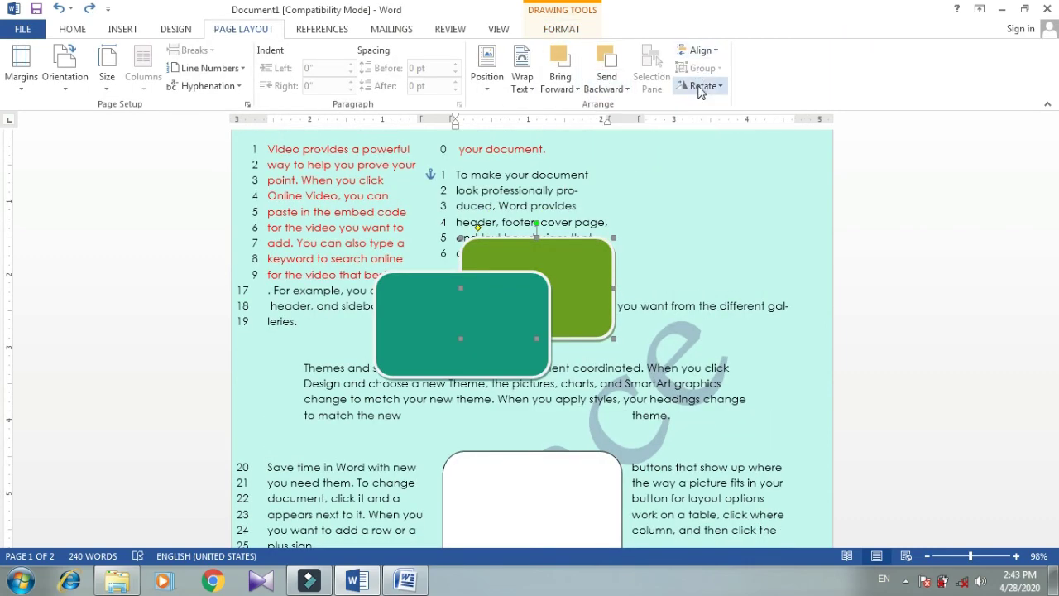
- Nudge the teal rectangle left and rotate it 90° so it stands upright
{"action": "left_click", "coordinate": [507, 296]}
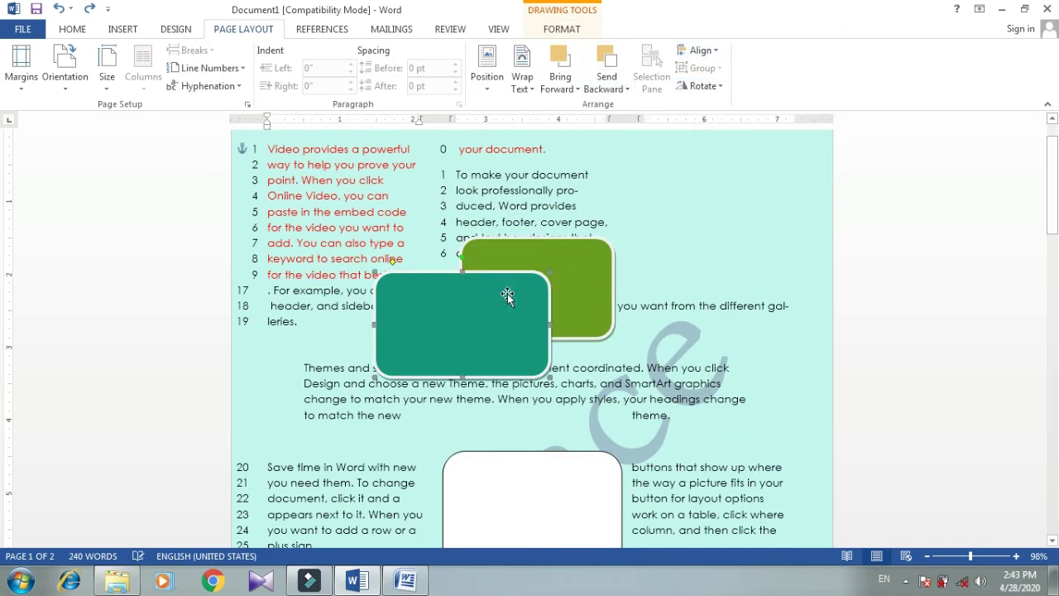
{"action": "left_click_drag", "start_coordinate": [507, 293], "coordinate": [477, 294]}
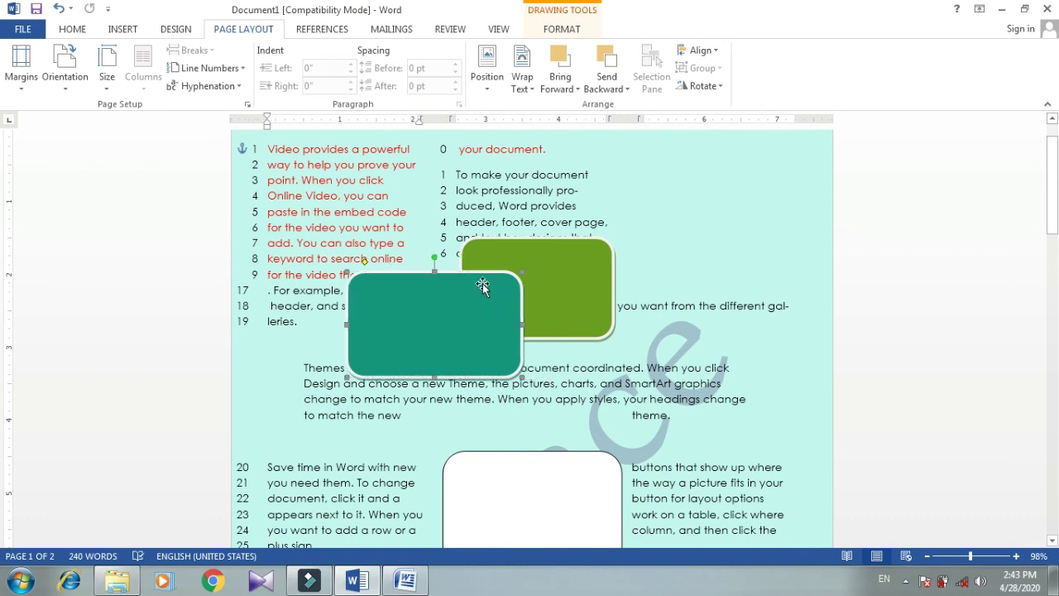
{"action": "left_click", "coordinate": [418, 339]}
{"action": "left_click", "coordinate": [703, 87]}
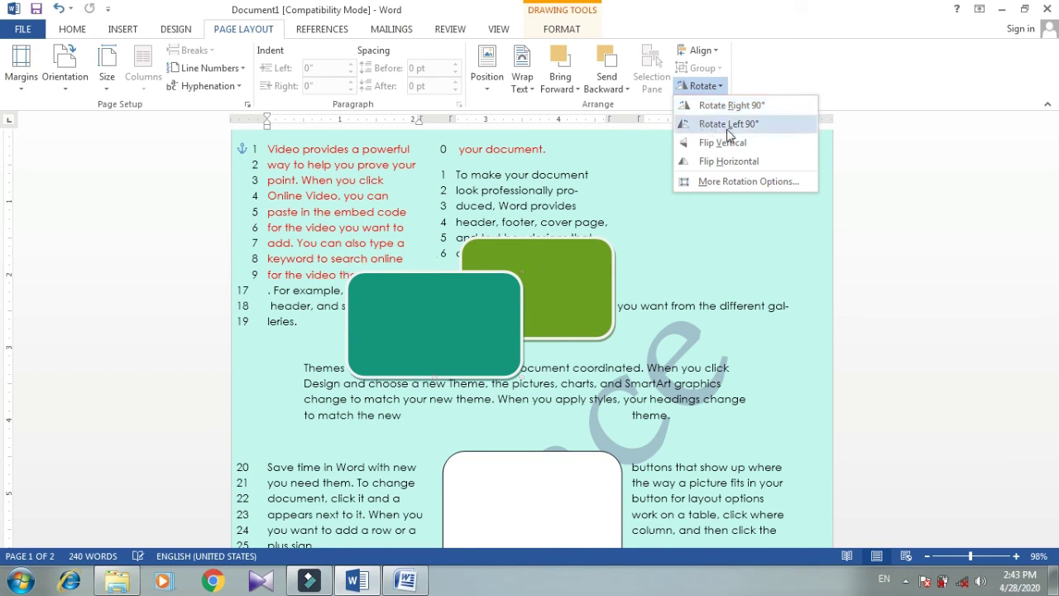
{"action": "left_click", "coordinate": [729, 126]}
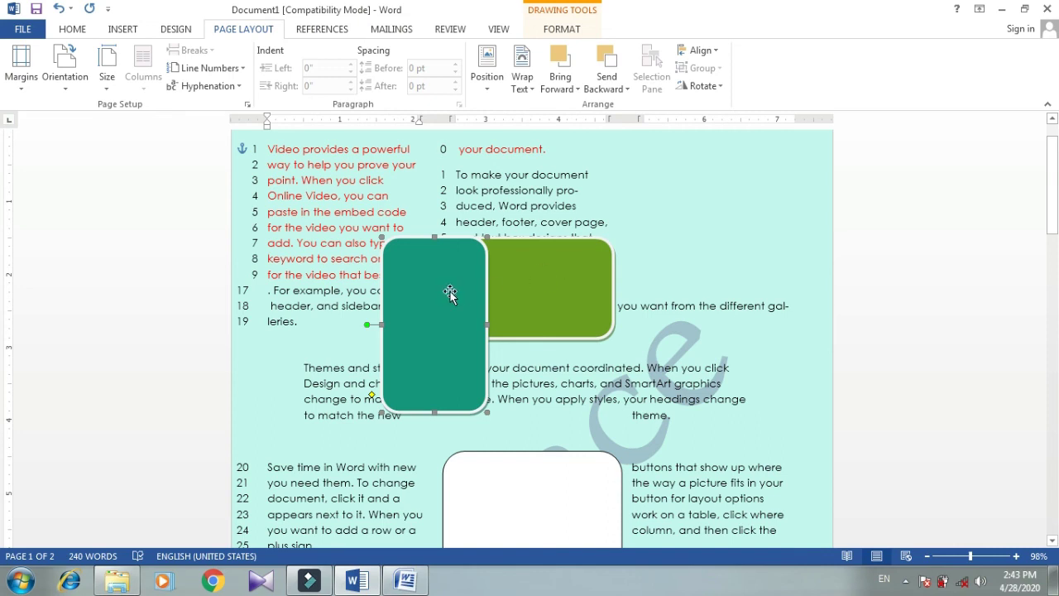
- Move the upright teal rectangle left of the green one and select both shapes
{"action": "left_click_drag", "start_coordinate": [450, 291], "coordinate": [387, 270]}
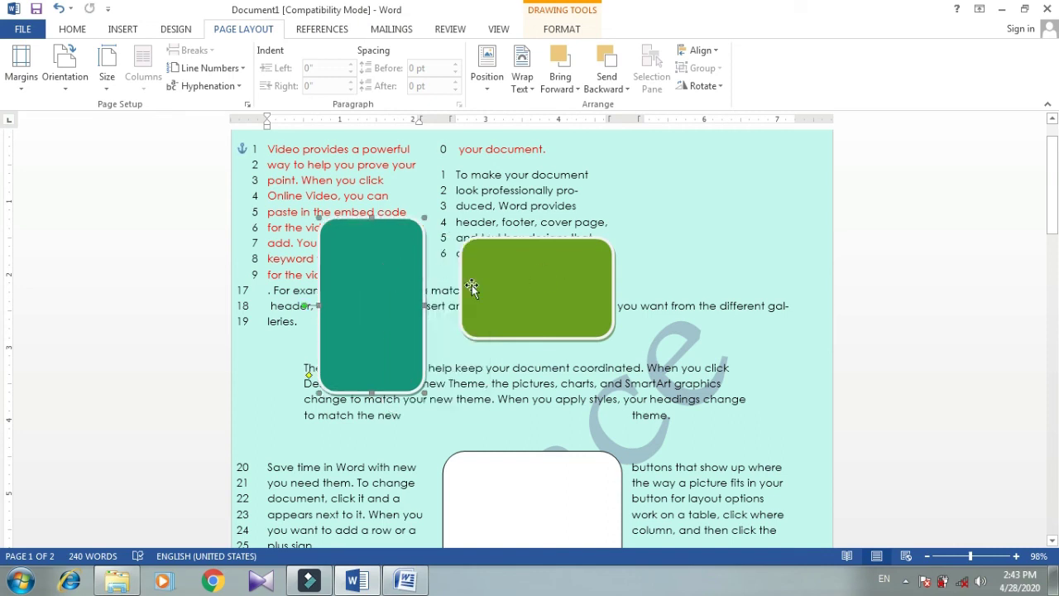
{"action": "left_click", "coordinate": [530, 286]}
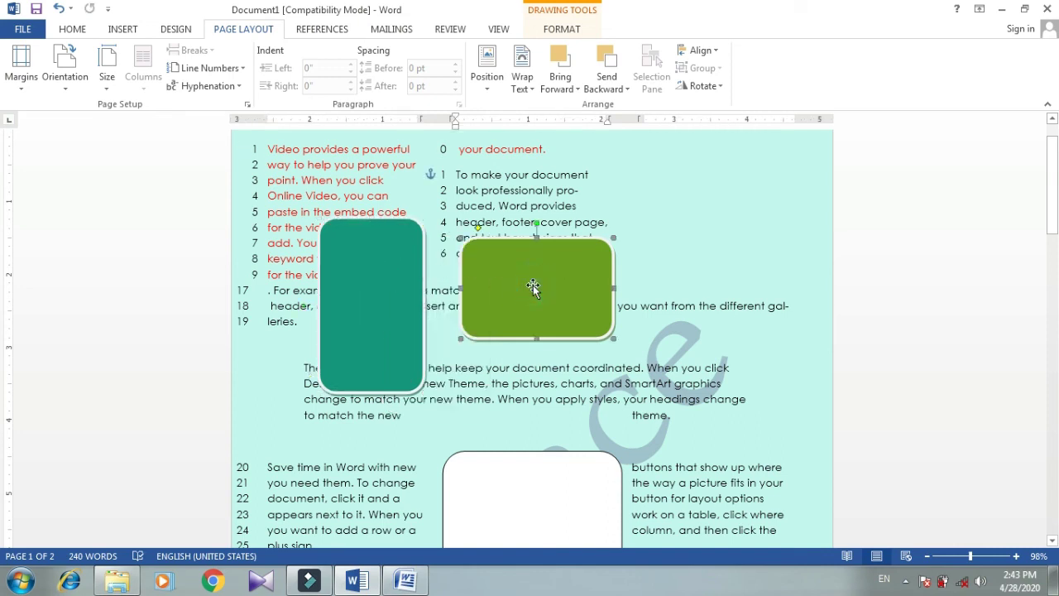
{"action": "left_click", "coordinate": [376, 294], "text": "shift"}
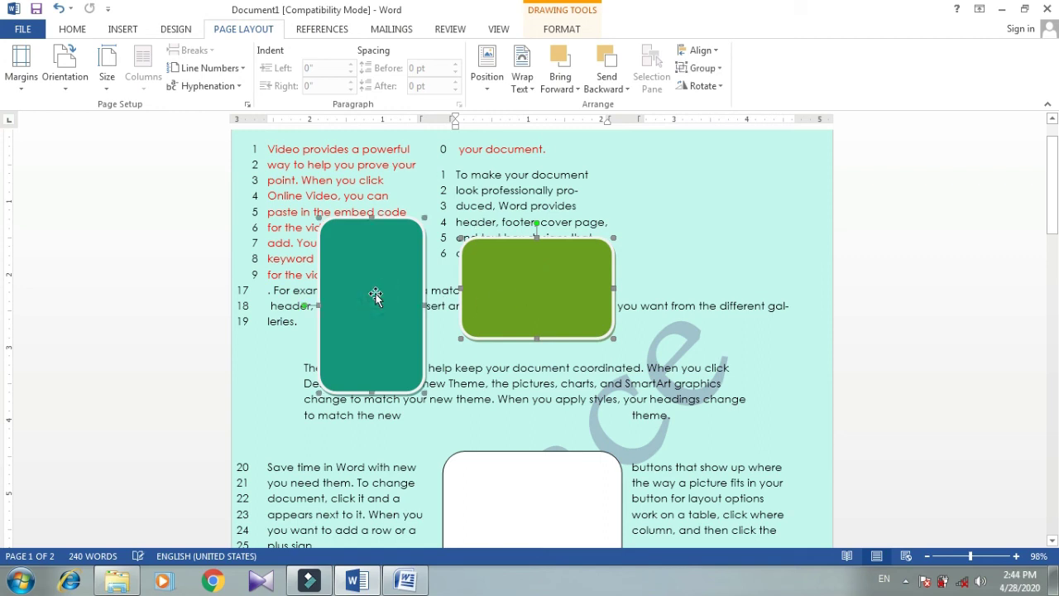
- Group the two rectangles and move the group slightly right and down
{"action": "left_click", "coordinate": [701, 70]}
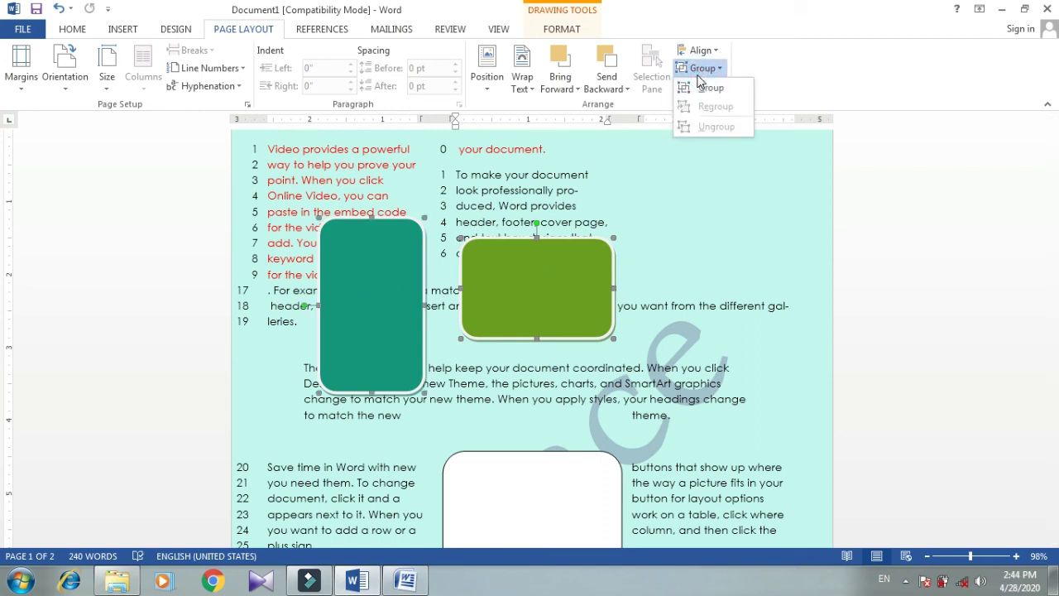
{"action": "left_click", "coordinate": [710, 88]}
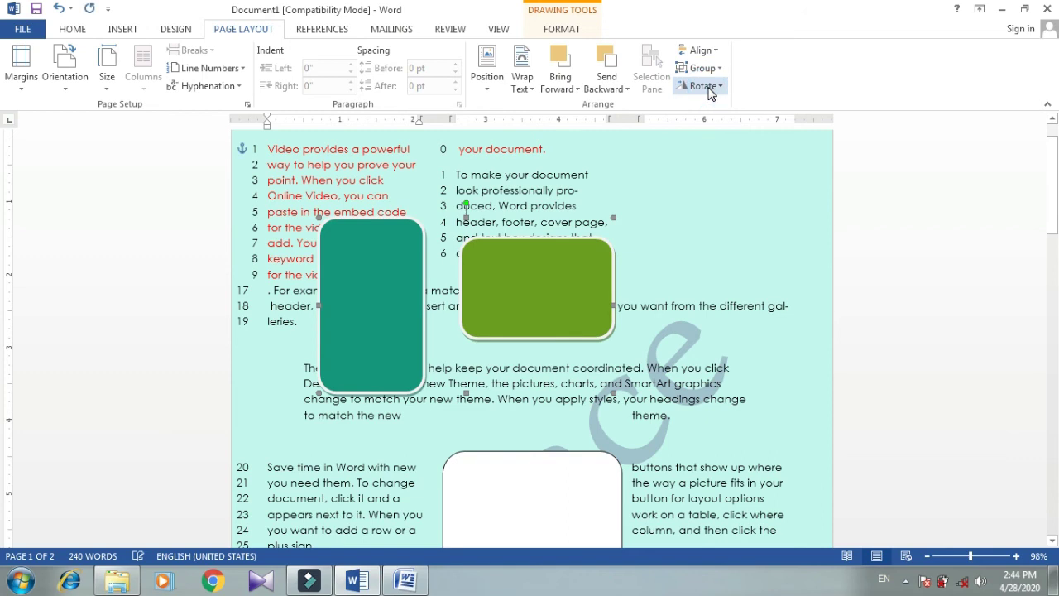
{"action": "mouse_move", "coordinate": [520, 263]}
{"action": "left_mouse_down"}
{"action": "mouse_move", "coordinate": [657, 263]}
{"action": "mouse_move", "coordinate": [668, 226]}
{"action": "mouse_move", "coordinate": [575, 248]}
{"action": "mouse_move", "coordinate": [569, 290]}
{"action": "left_mouse_up"}
- Ungroup the rectangles and drag the green one up and to the right
{"action": "left_click", "coordinate": [563, 272]}
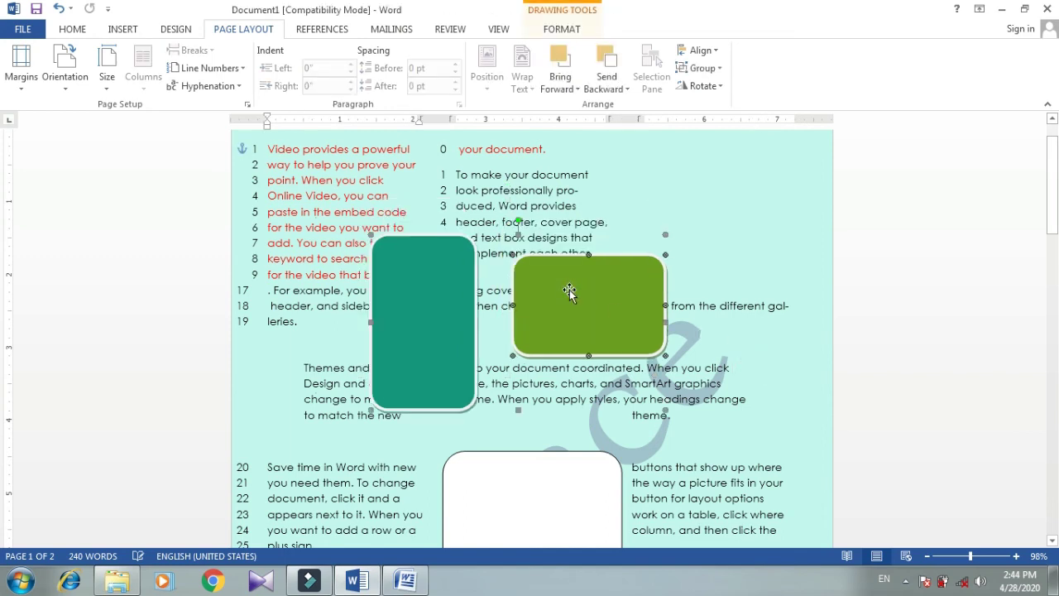
{"action": "left_click", "coordinate": [702, 72]}
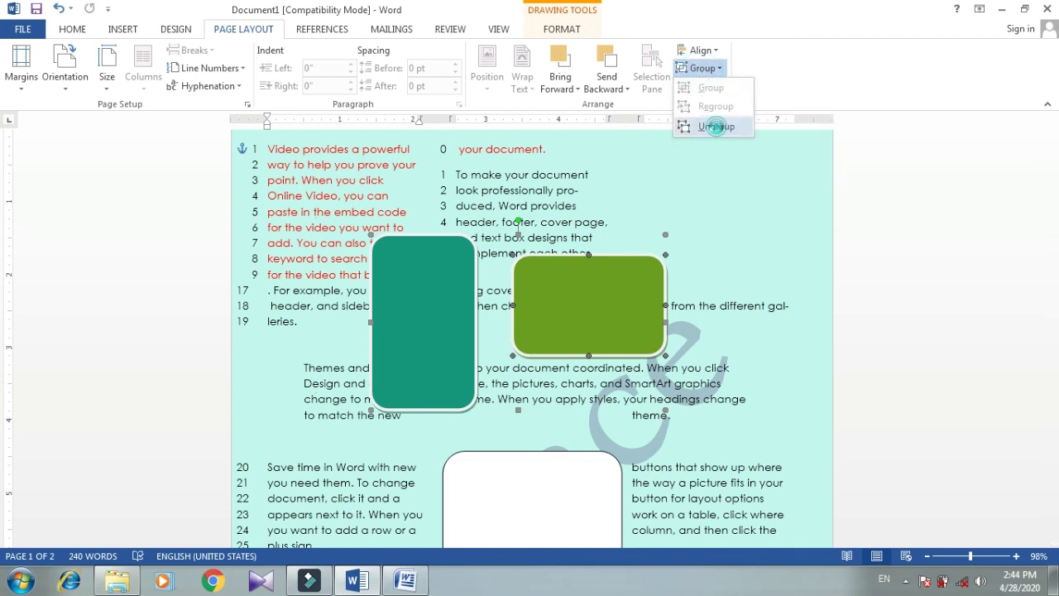
{"action": "left_click", "coordinate": [715, 127]}
{"action": "left_click", "coordinate": [633, 214]}
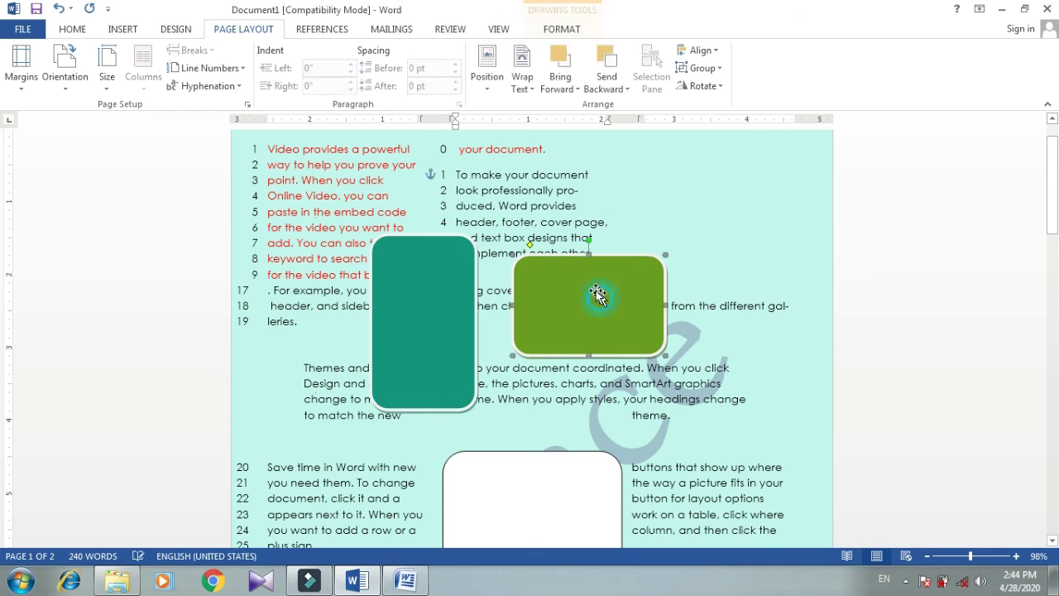
{"action": "left_click_drag", "start_coordinate": [600, 300], "coordinate": [668, 222]}
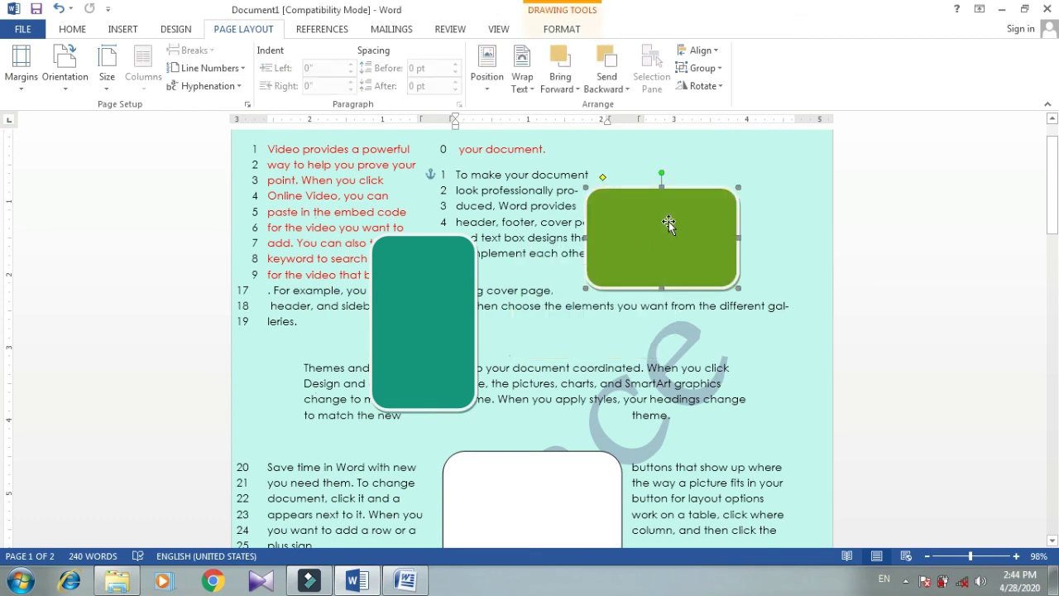
- Align the green rounded rectangle flush with the right margin using Align Right
{"action": "left_click", "coordinate": [701, 52]}
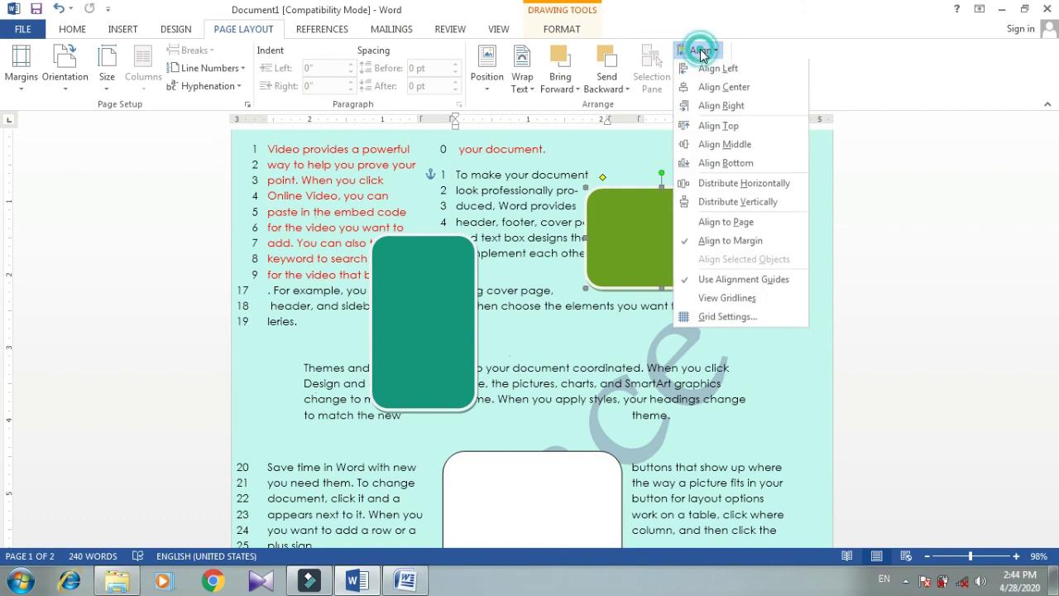
{"action": "left_click", "coordinate": [486, 79]}
{"action": "left_click", "coordinate": [671, 234]}
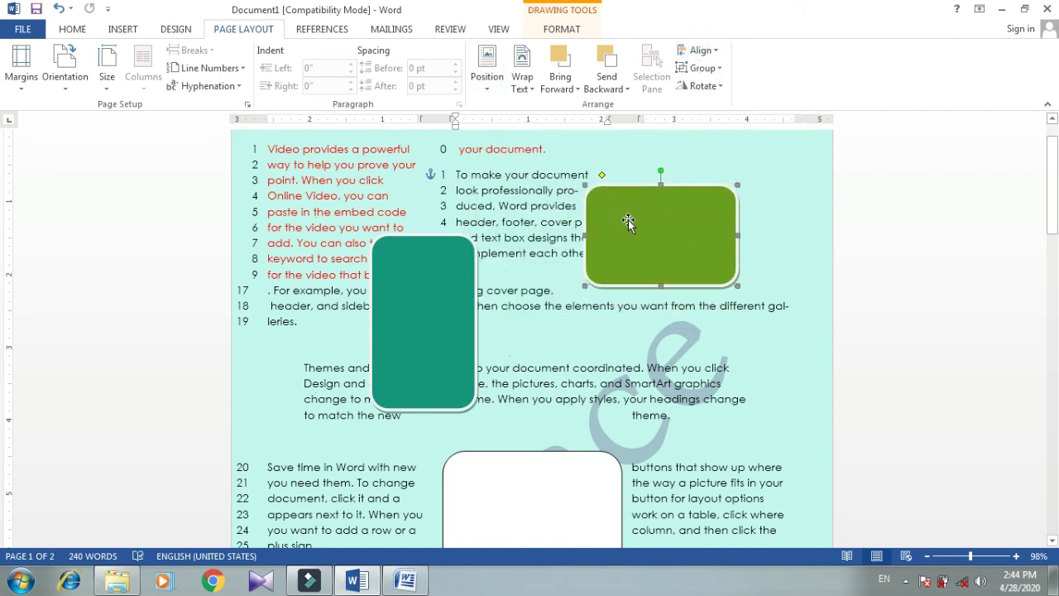
{"action": "left_click", "coordinate": [697, 50]}
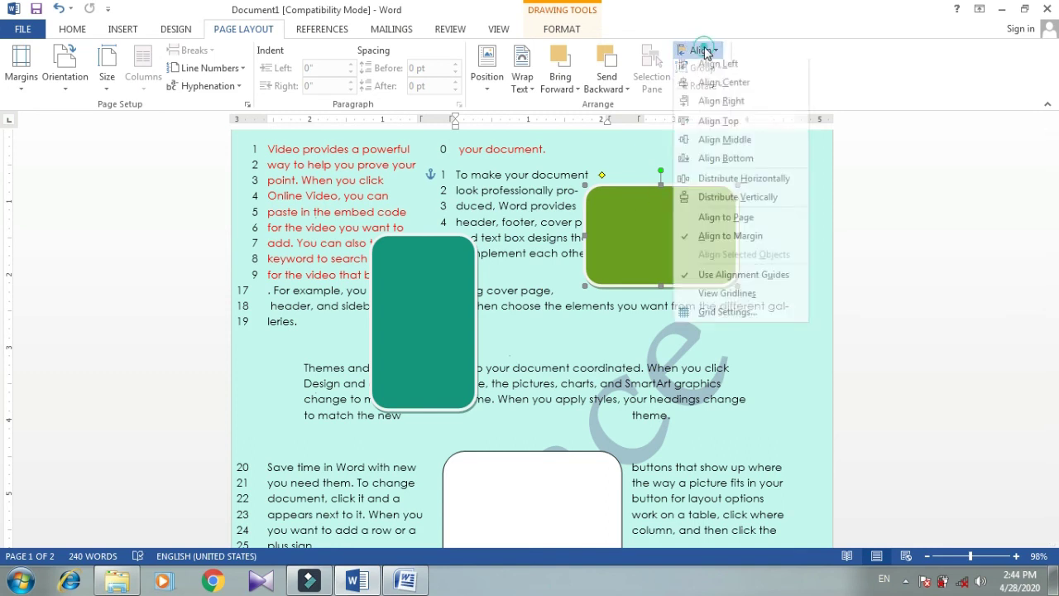
{"action": "left_click", "coordinate": [732, 115]}
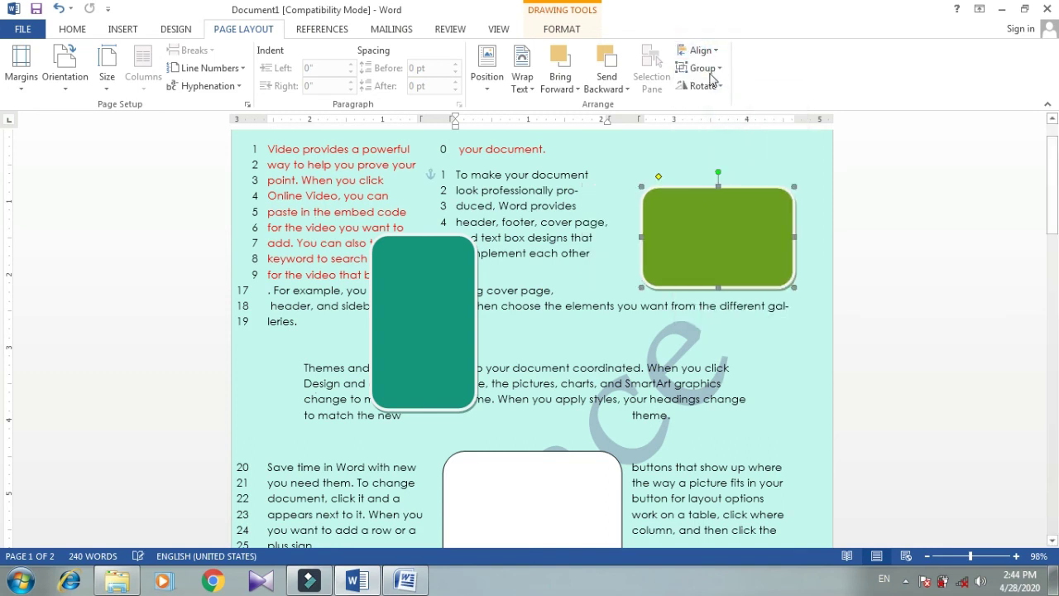